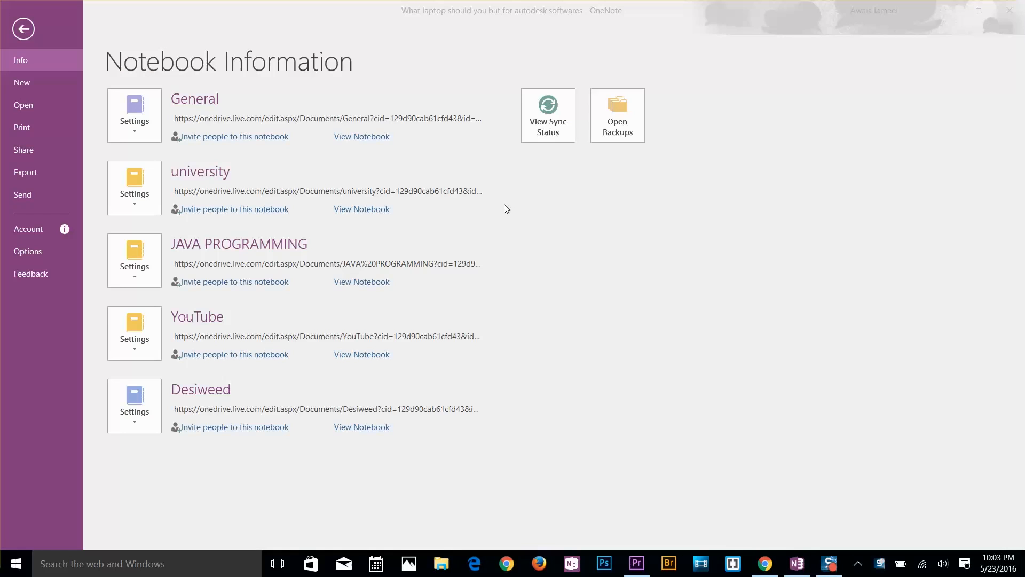
# Look through the notebook's New, Open, Print, Share, Export and Send options, including the export formats for pages, sections and whole notebooks
pyautogui.click(871, 13)
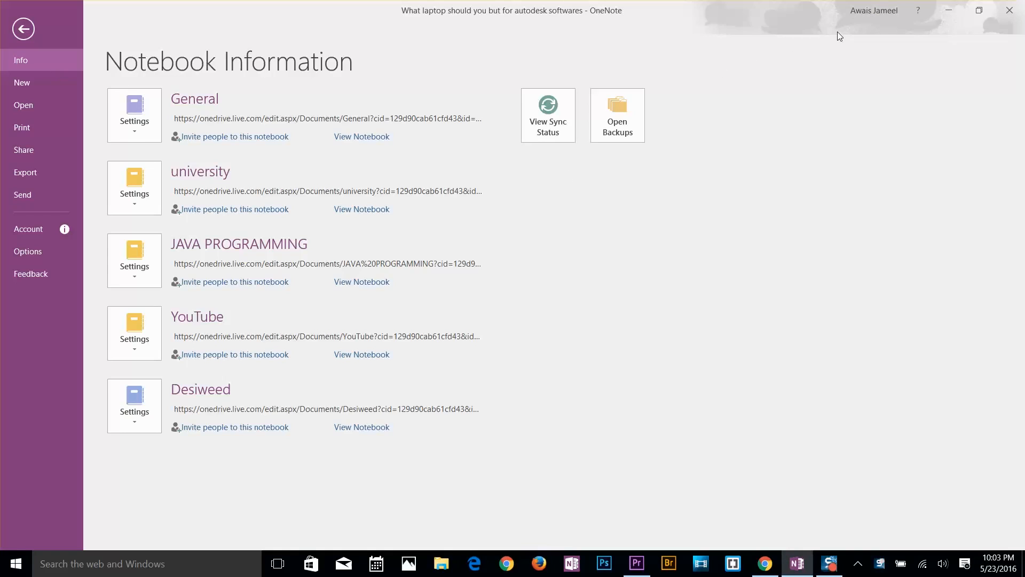
pyautogui.click(883, 13)
pyautogui.click(27, 84)
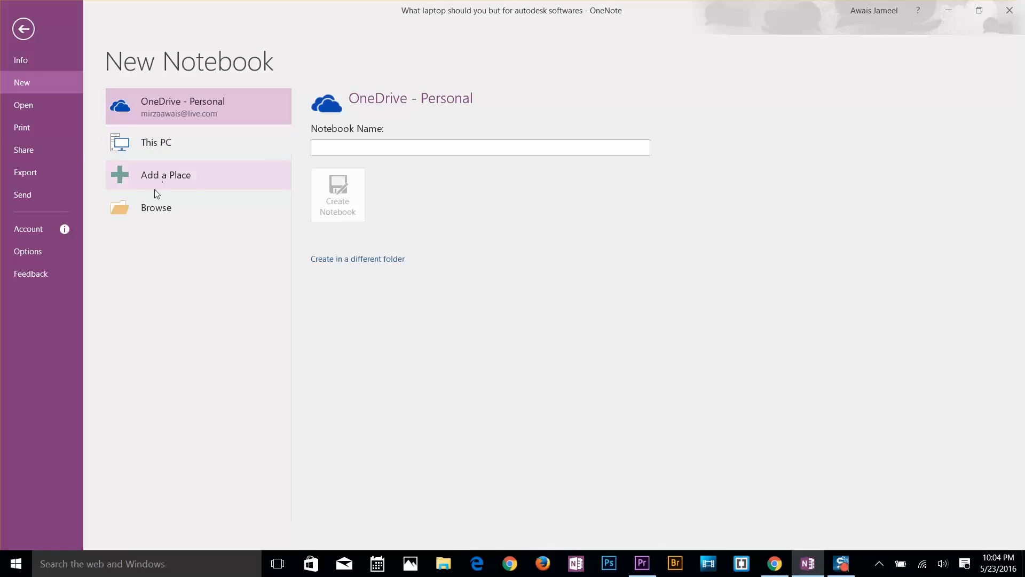
pyautogui.click(45, 103)
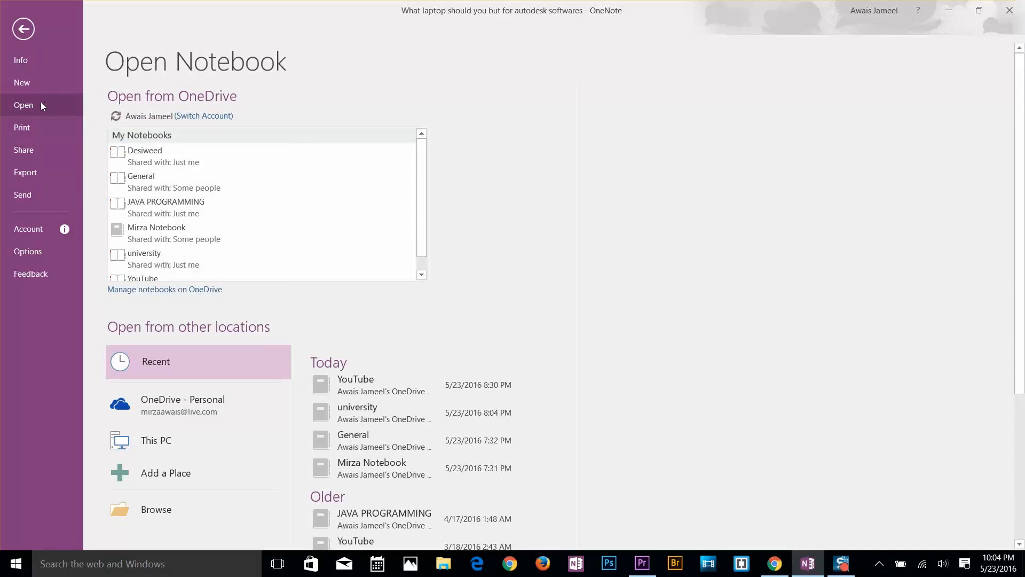
pyautogui.click(50, 124)
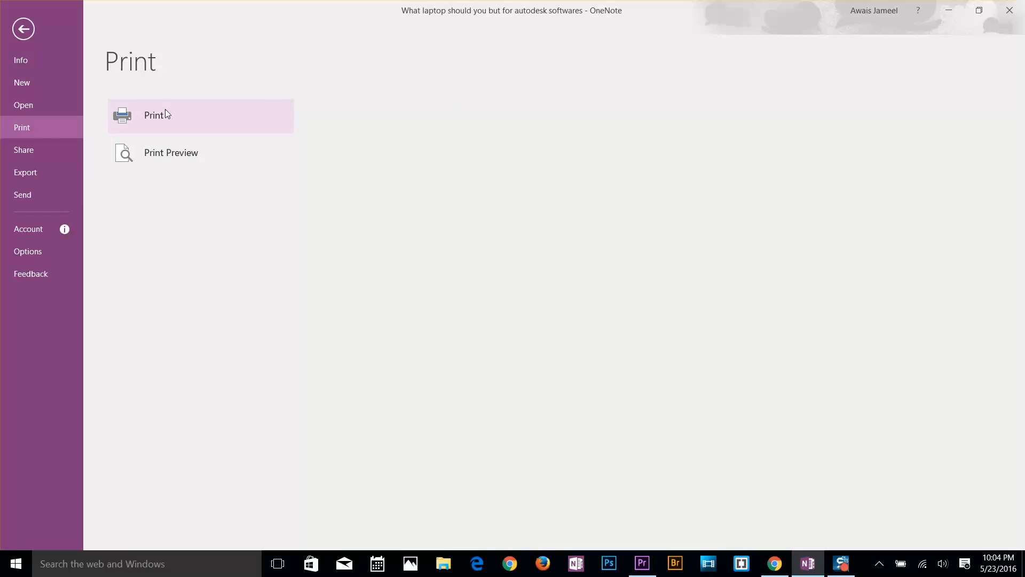
pyautogui.click(56, 151)
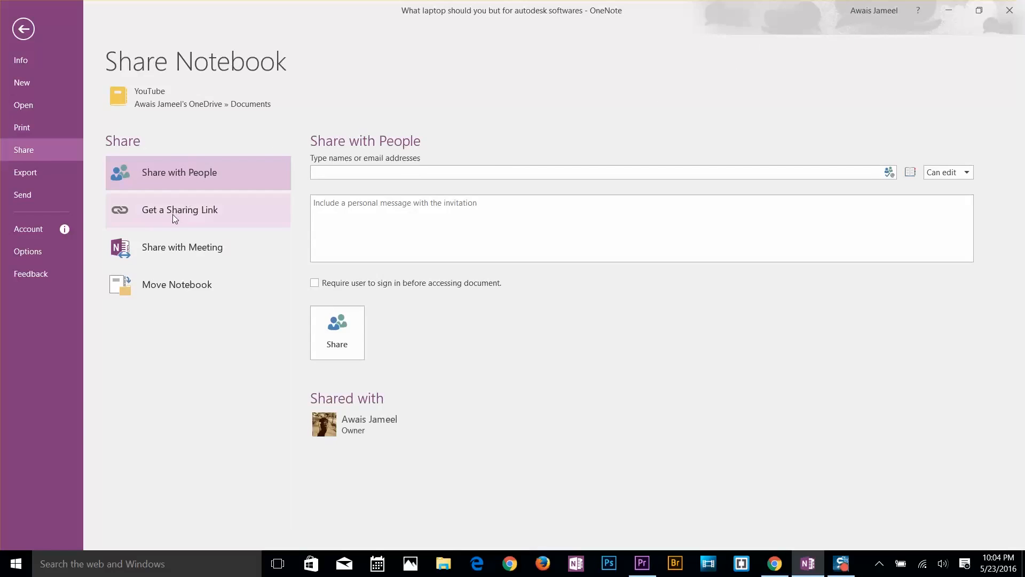
pyautogui.click(46, 178)
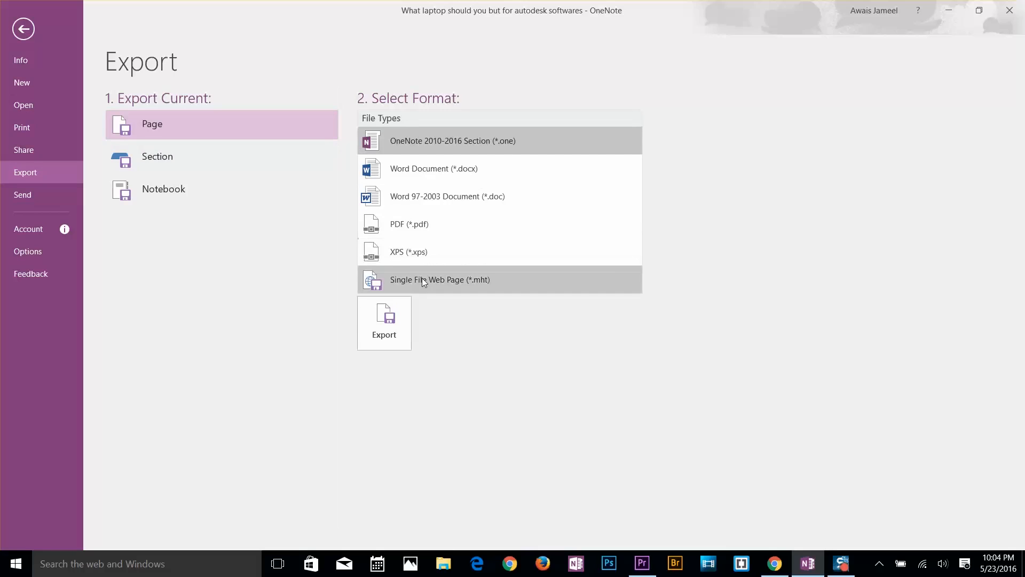
pyautogui.click(198, 190)
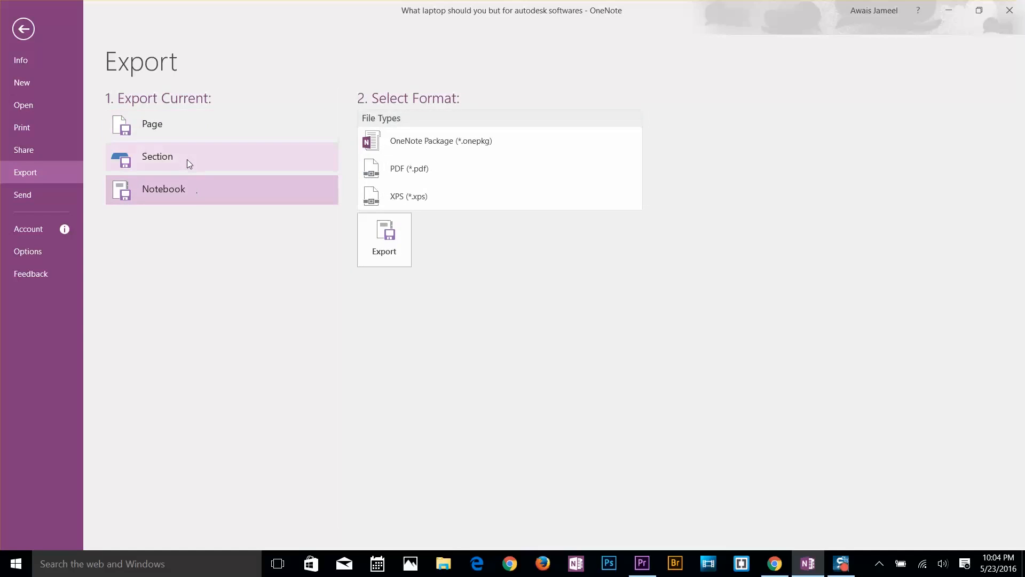
pyautogui.click(190, 163)
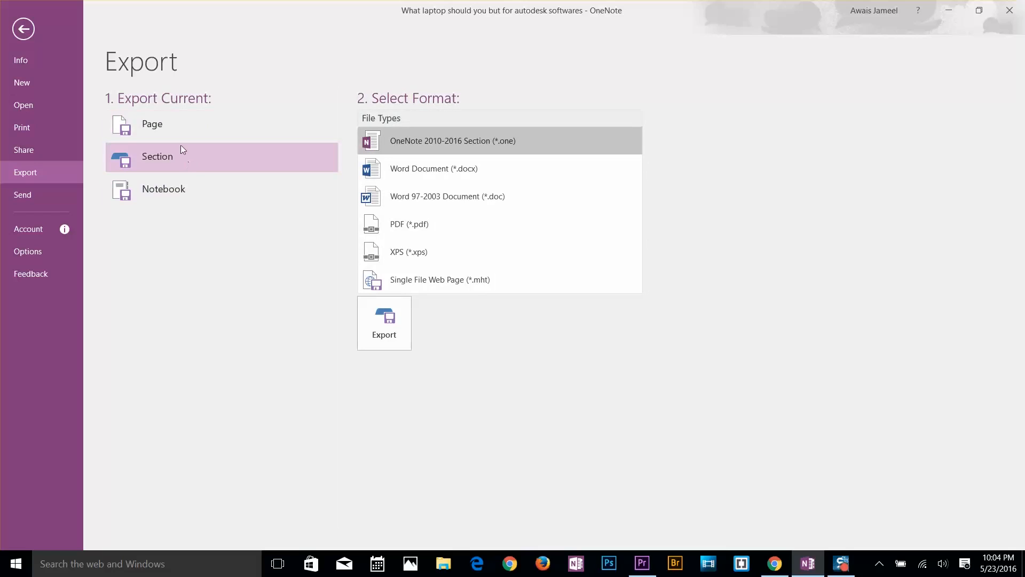
pyautogui.click(48, 194)
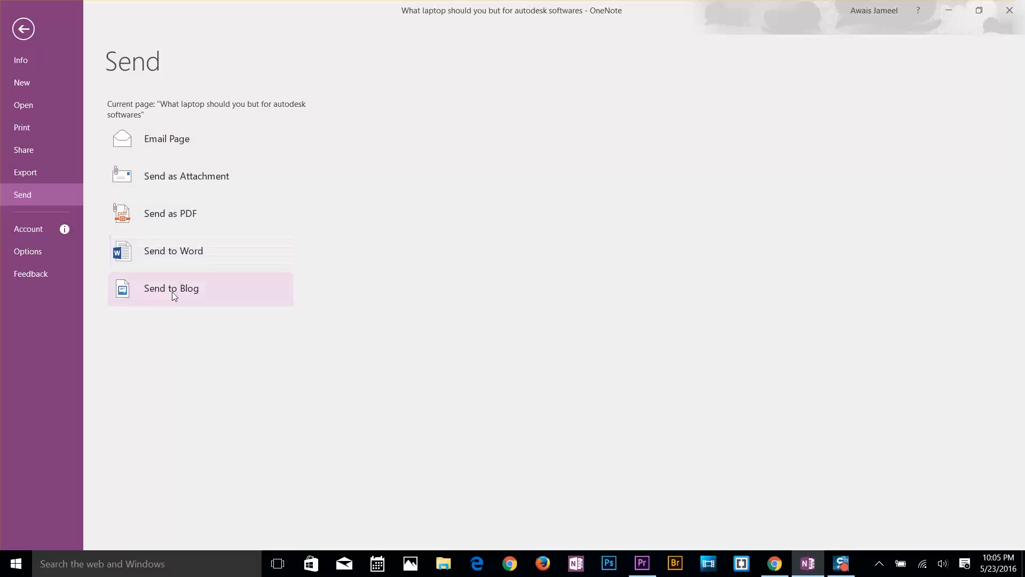
pyautogui.click(23, 29)
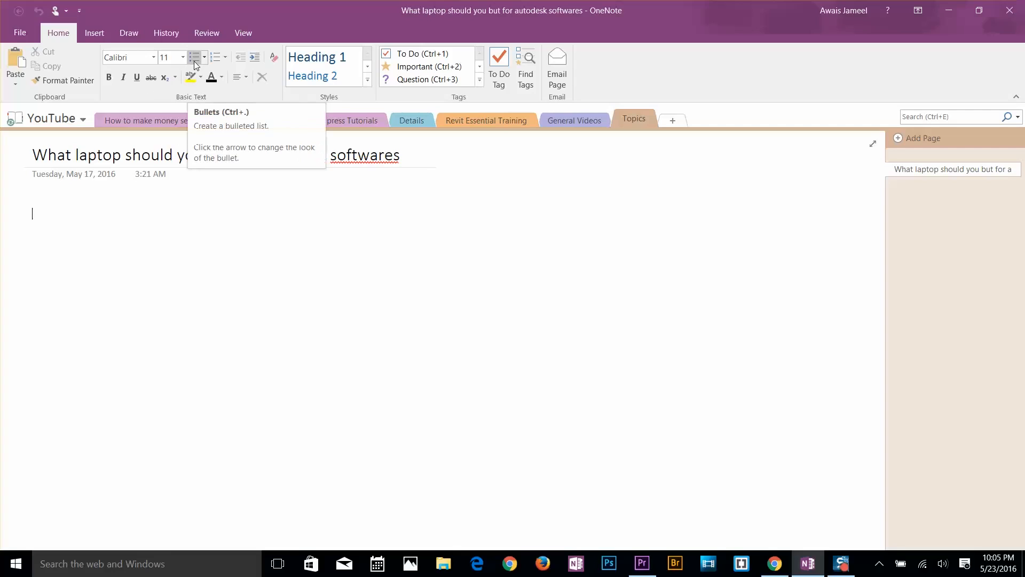
pyautogui.click(246, 77)
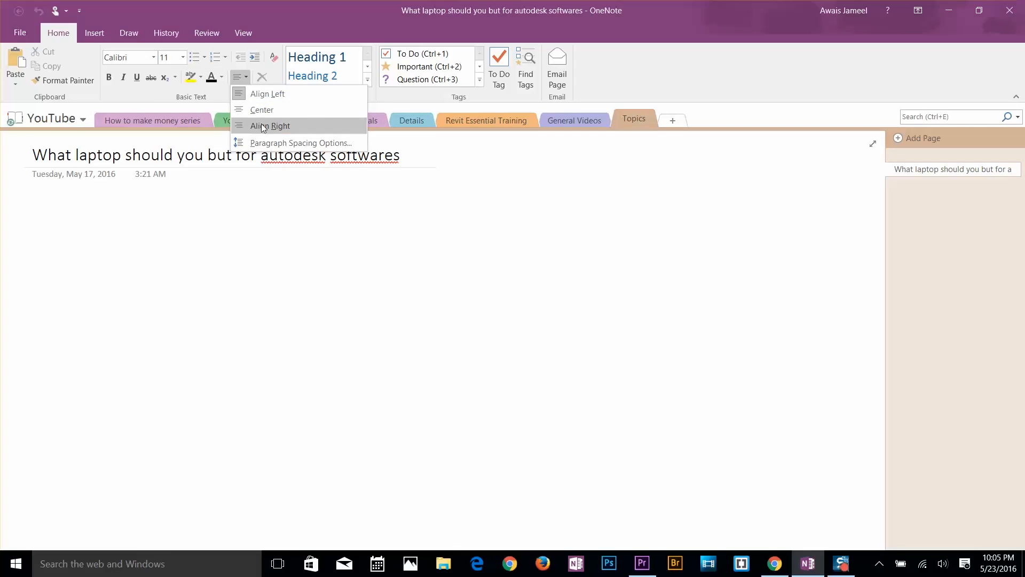
pyautogui.click(213, 95)
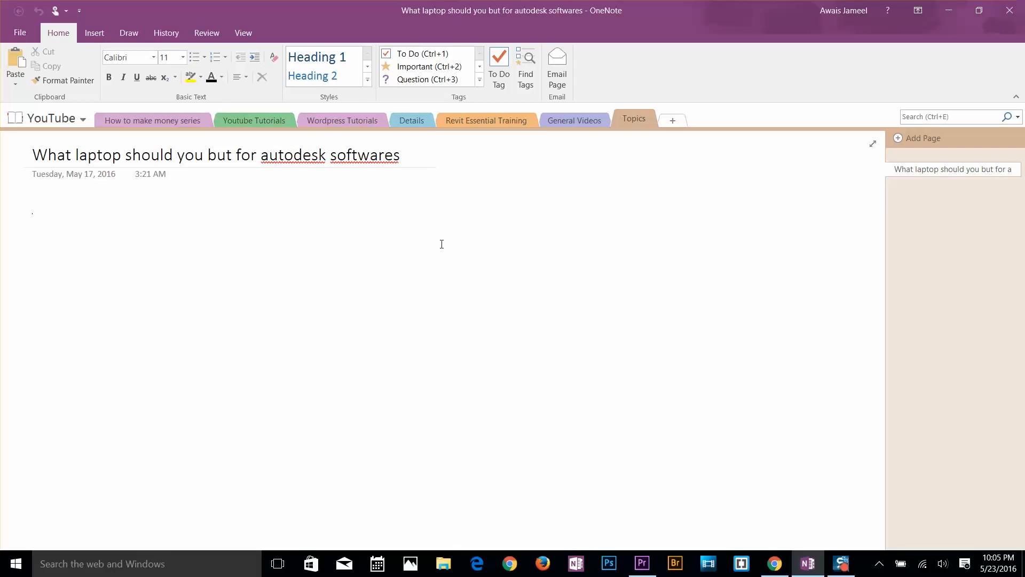
# Add two filler-text notes, "sdfasdfasdfasdfasdfasdf" and "asdfasdfasdfadsdfasdfasdf", at two different places on the blank page
pyautogui.click(466, 228)
pyautogui.write('sdf')
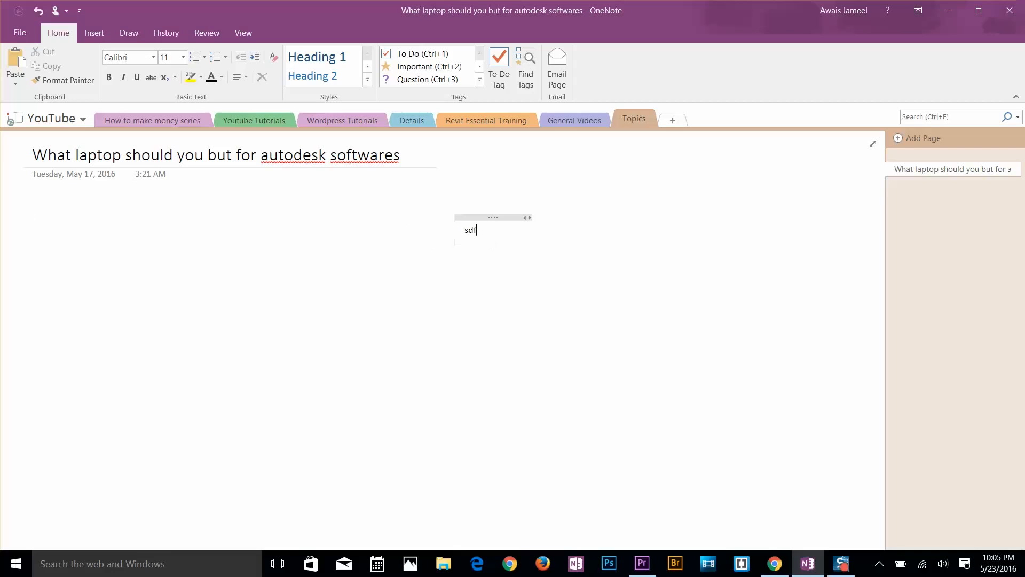
pyautogui.write('asdfasdfasdfasdfasdf')
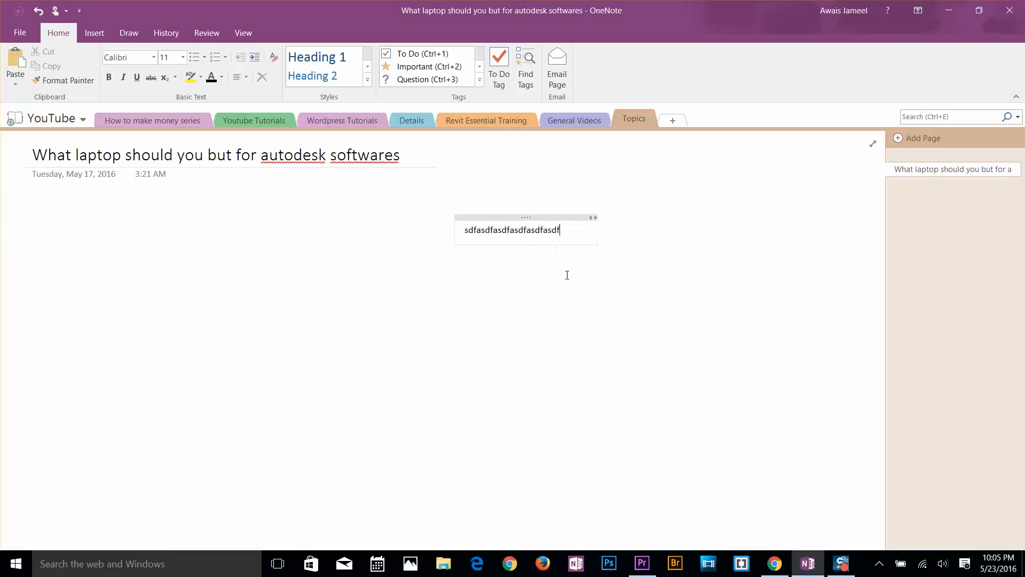
pyautogui.click(221, 295)
pyautogui.write('asdfasdfasdfad')
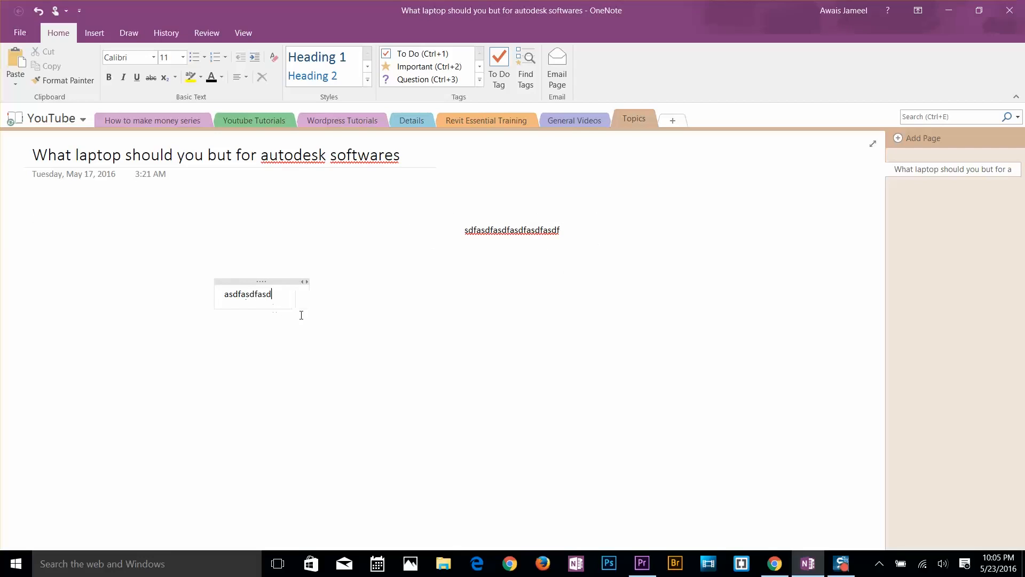
pyautogui.write('sdfasdfasdf')
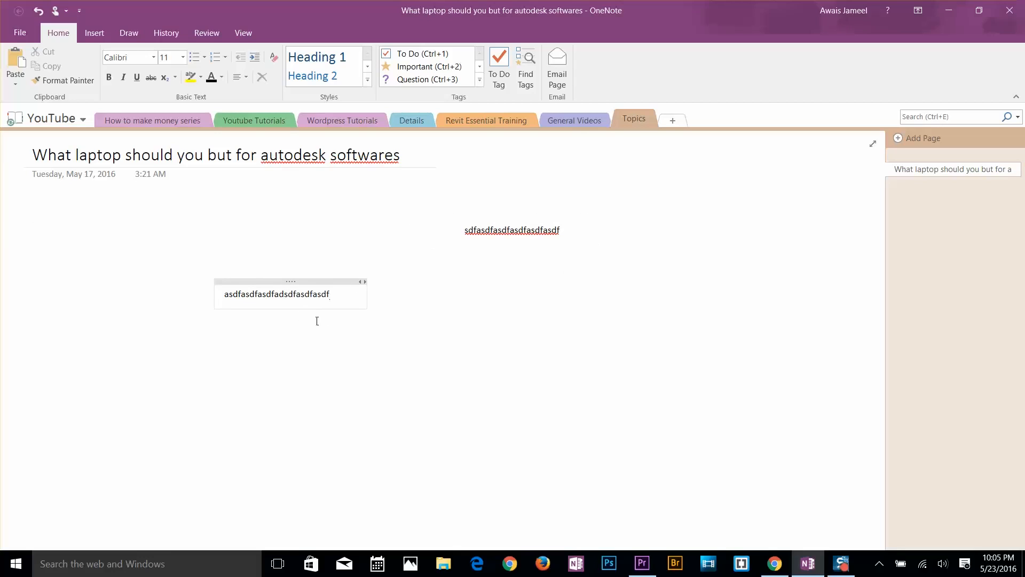
# Delete both filler-text notes from the page
pyautogui.rightClick(191, 253)
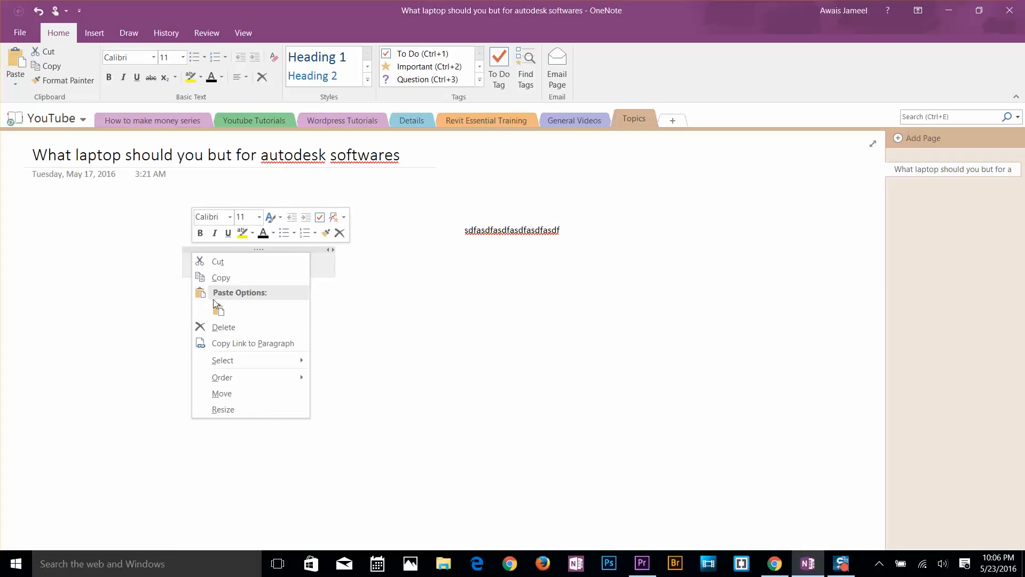
pyautogui.click(216, 327)
pyautogui.click(494, 221)
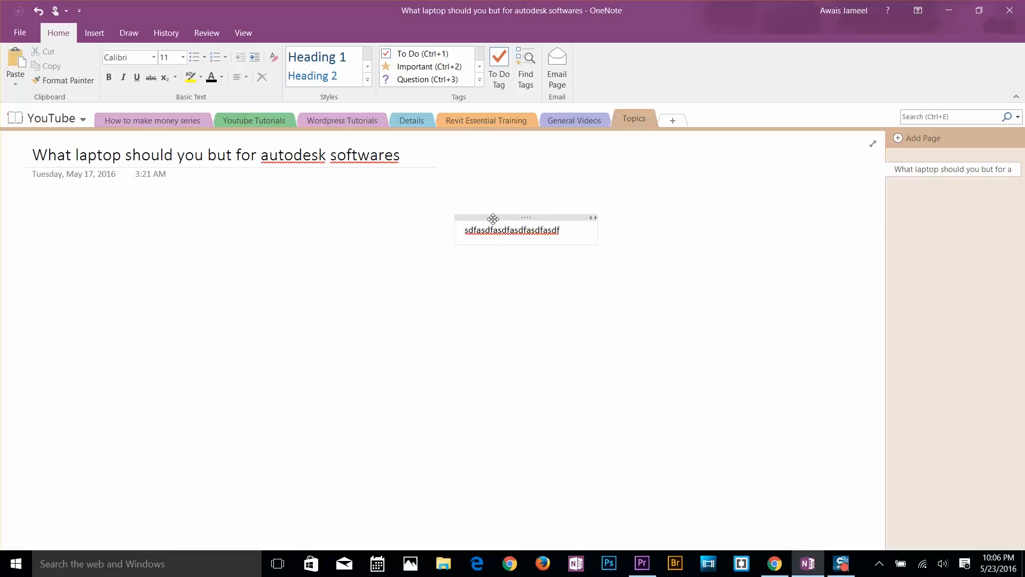
pyautogui.rightClick(493, 221)
pyautogui.click(507, 293)
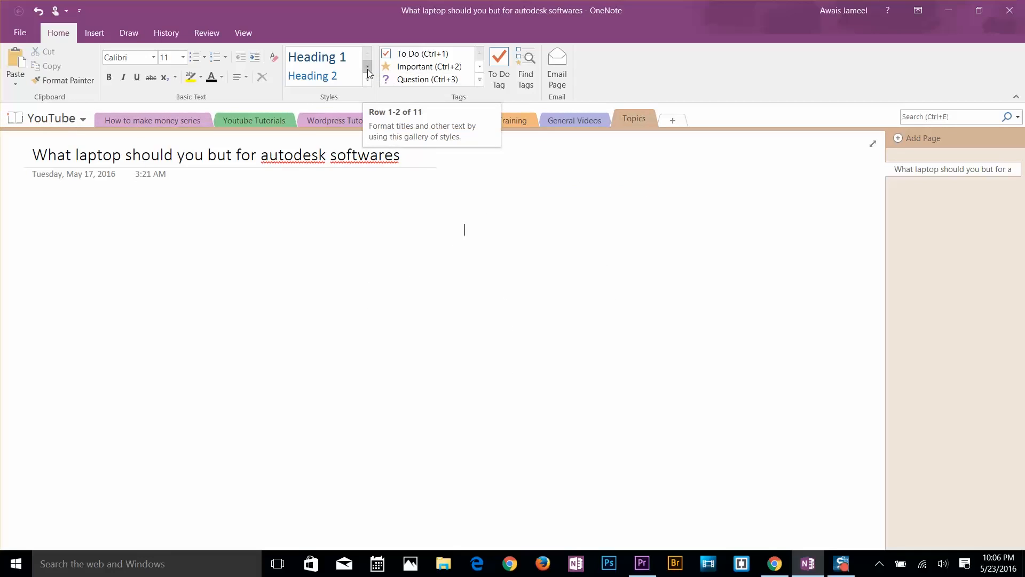
# Browse the complete list of note tags, from To Do through Client request, without applying any
pyautogui.scroll(-1, 479, 83)
pyautogui.click(479, 84)
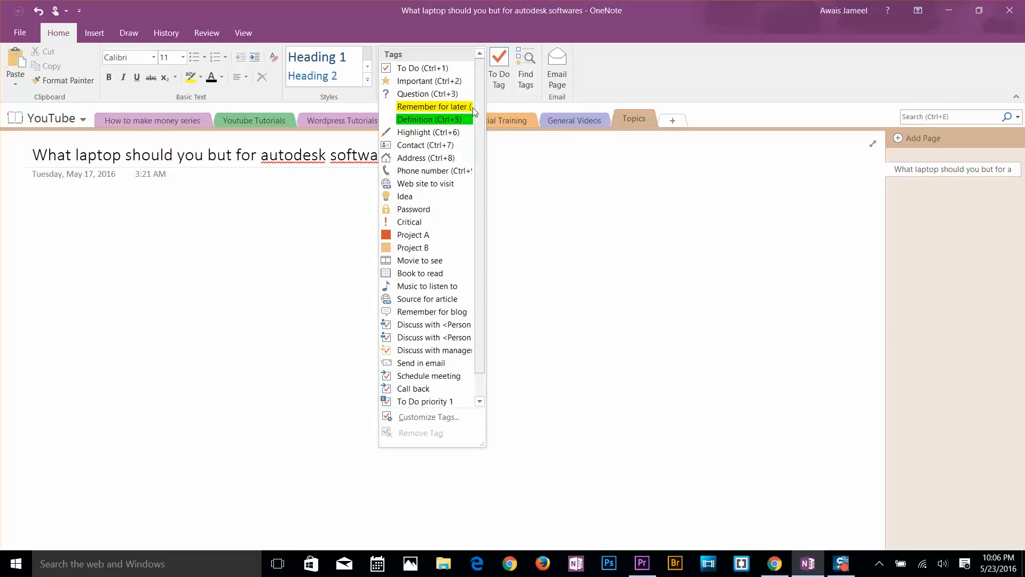
pyautogui.scroll(-2, 418, 299)
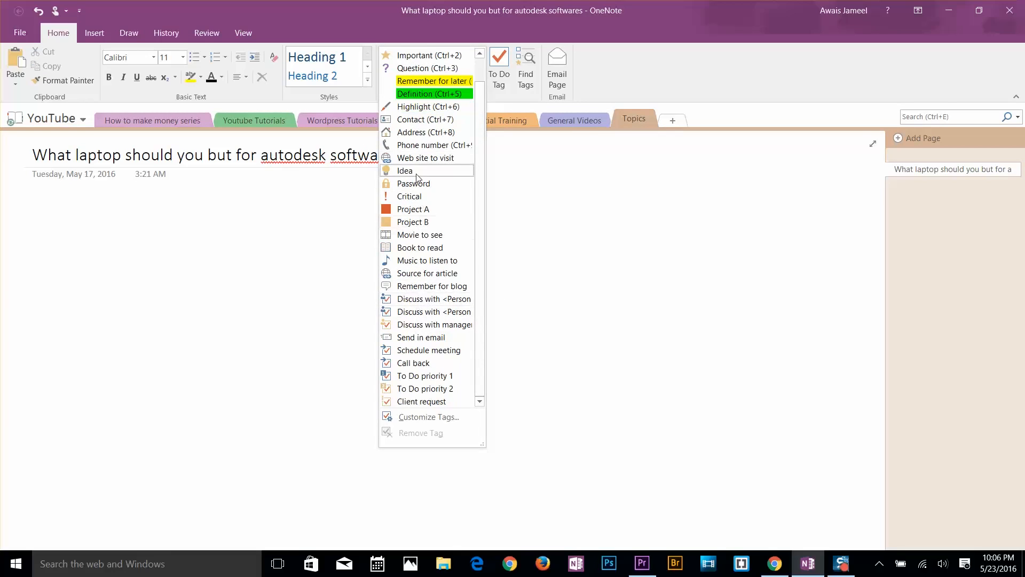
pyautogui.scroll(2, 420, 177)
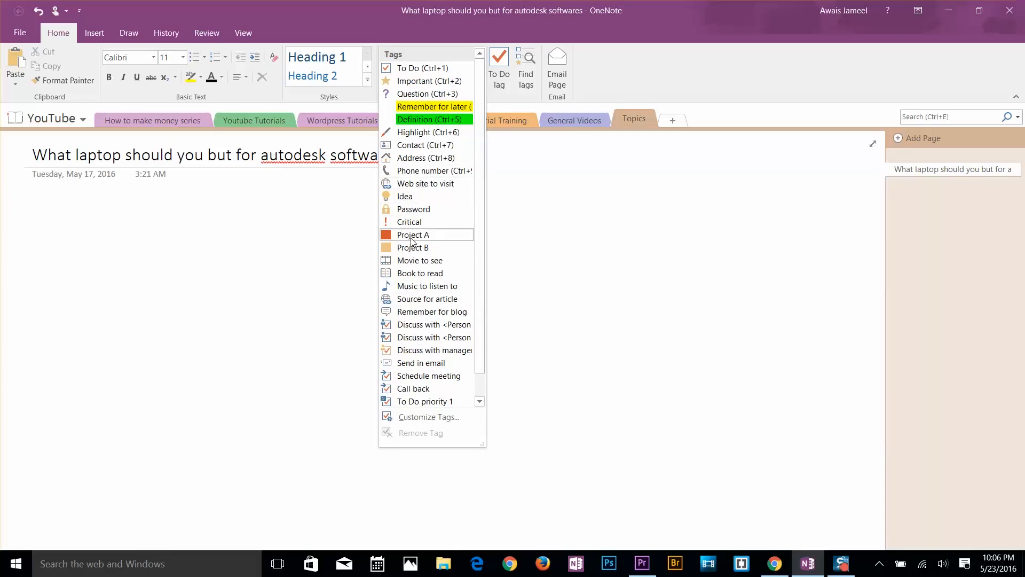
pyautogui.scroll(-2, 414, 240)
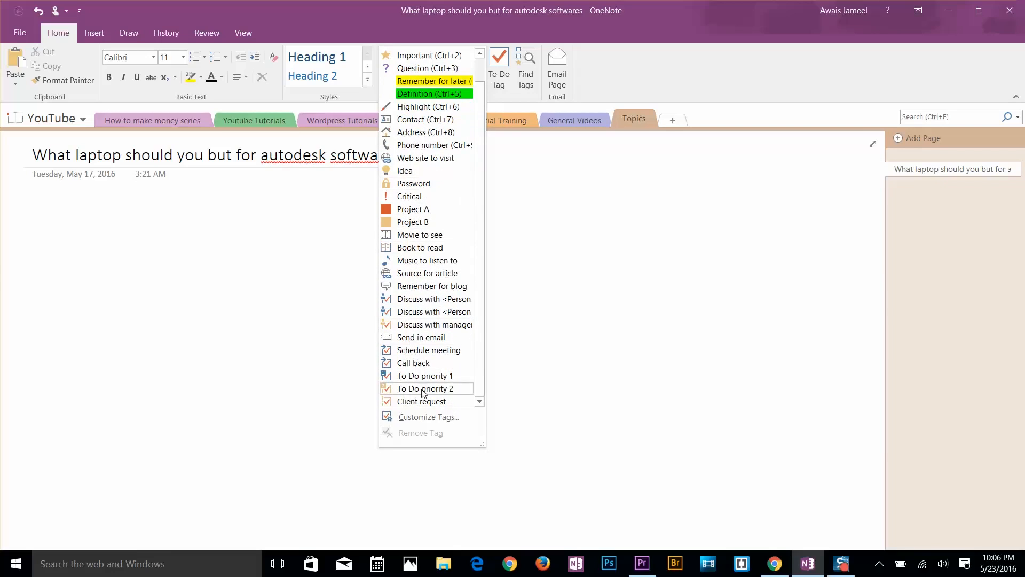
pyautogui.click(662, 48)
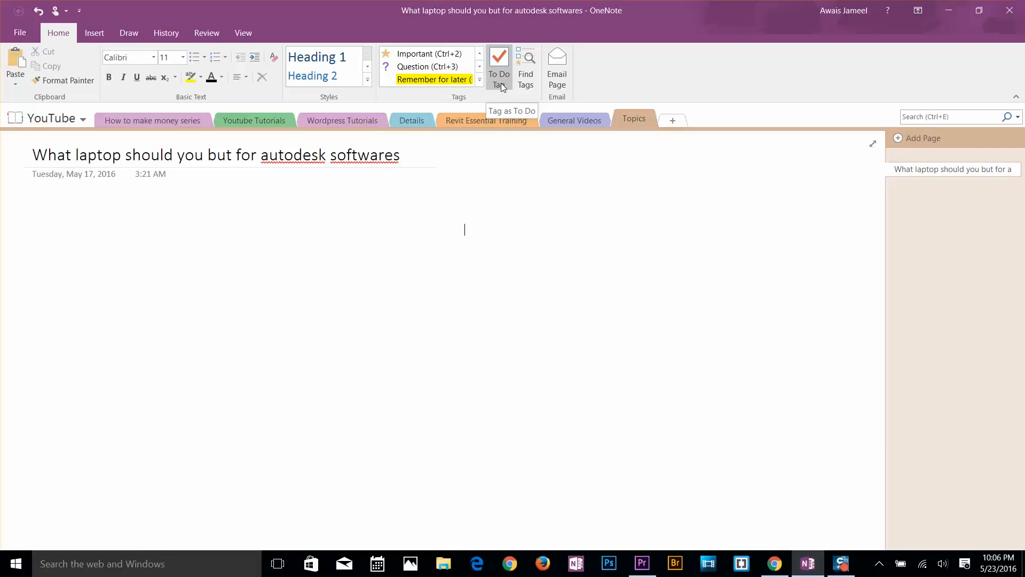
# Create a To Do checklist below the page date with Buy laptop, Buy webcam and Buy mobile, and mark Buy laptop as done
pyautogui.click(39, 217)
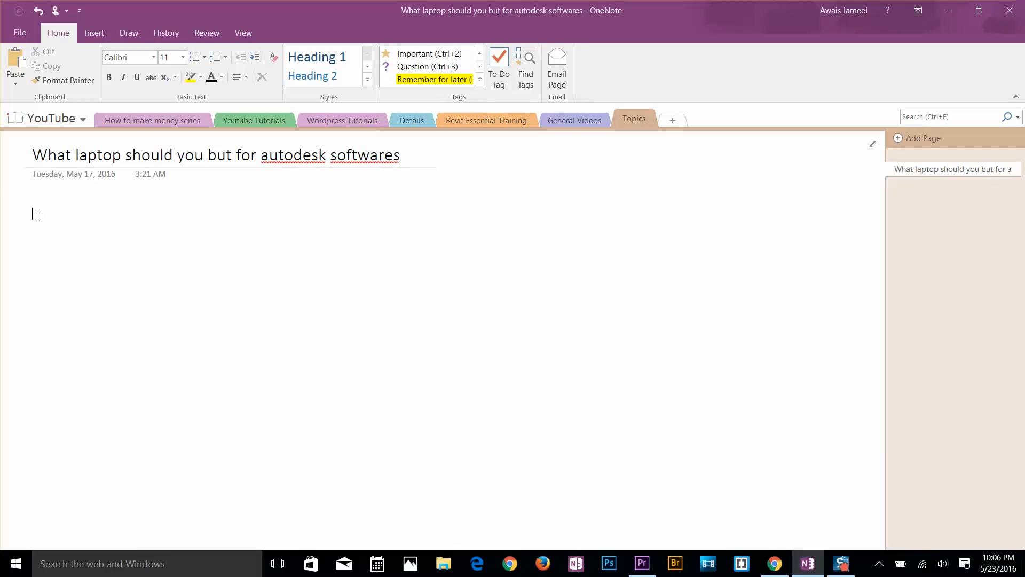
pyautogui.click(497, 85)
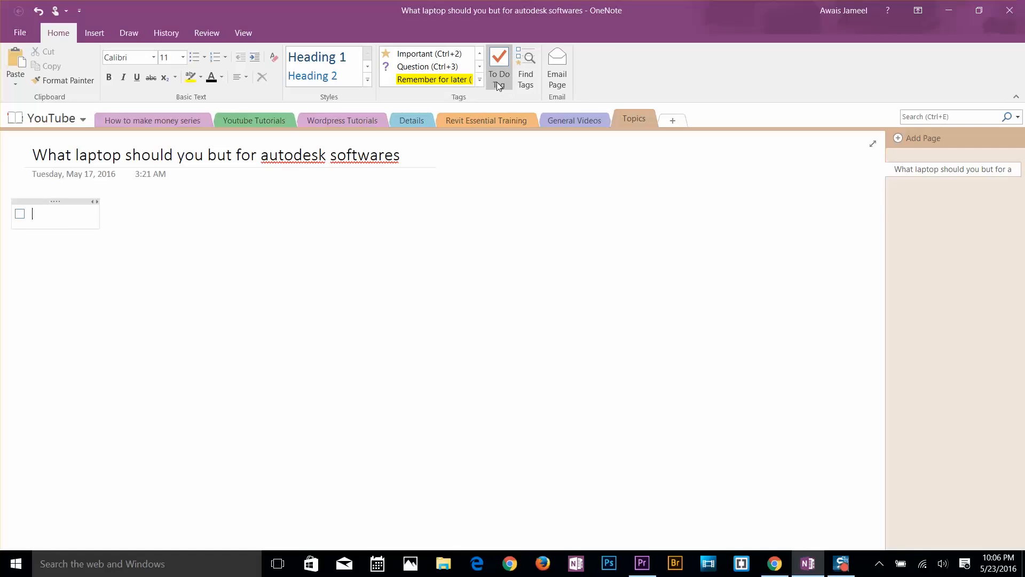
pyautogui.write('Buy laptop')
pyautogui.press('Return')
pyautogui.write('Buy webcam')
pyautogui.press('Return')
pyautogui.write('Buy mobile')
pyautogui.press('Return')
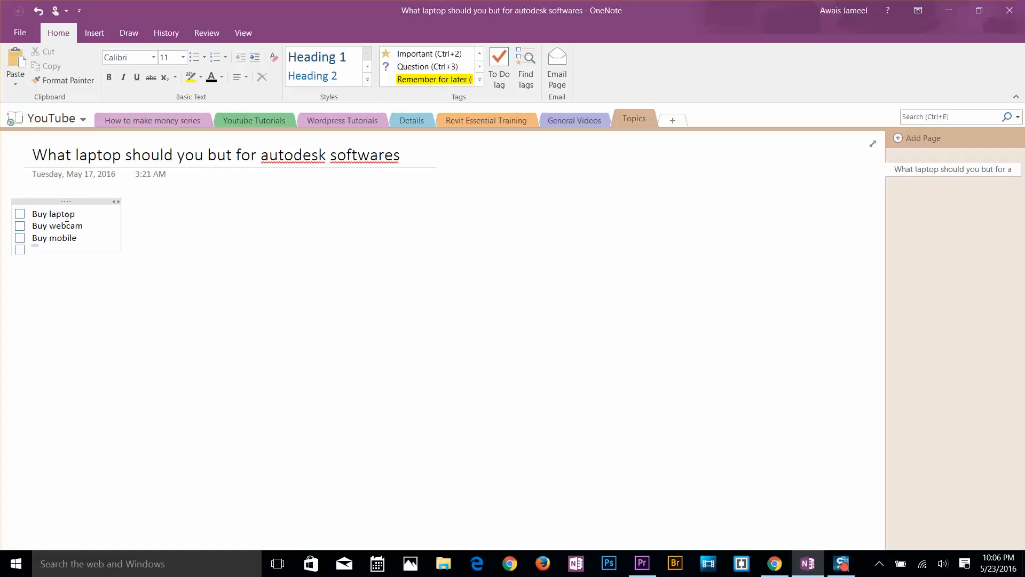
pyautogui.press('Return')
pyautogui.click(193, 262)
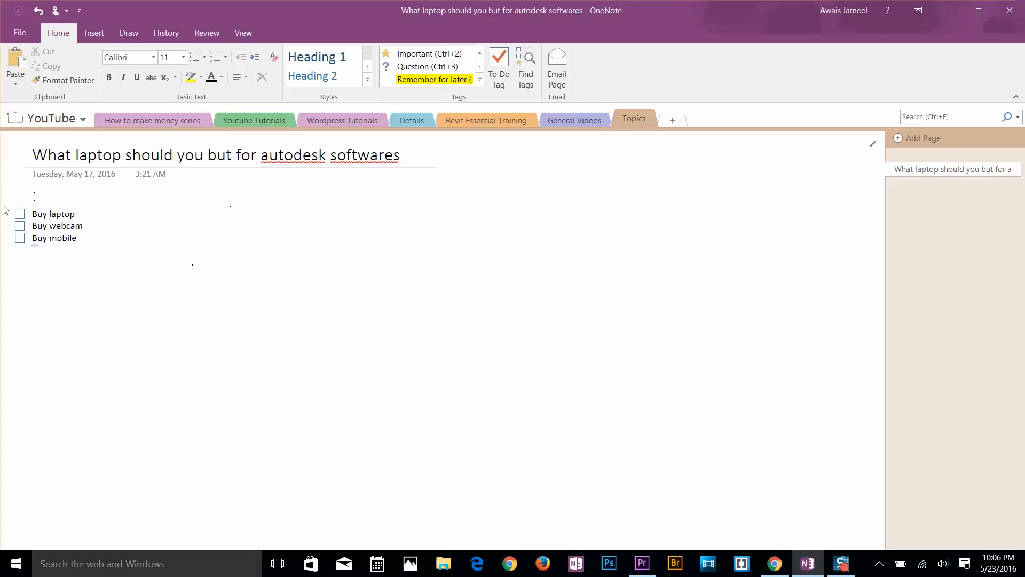
pyautogui.click(20, 215)
# Examine the tagged notes across this notebook, grouped by tag name, along with the grouping and search scope choices, and close the summary
pyautogui.click(528, 86)
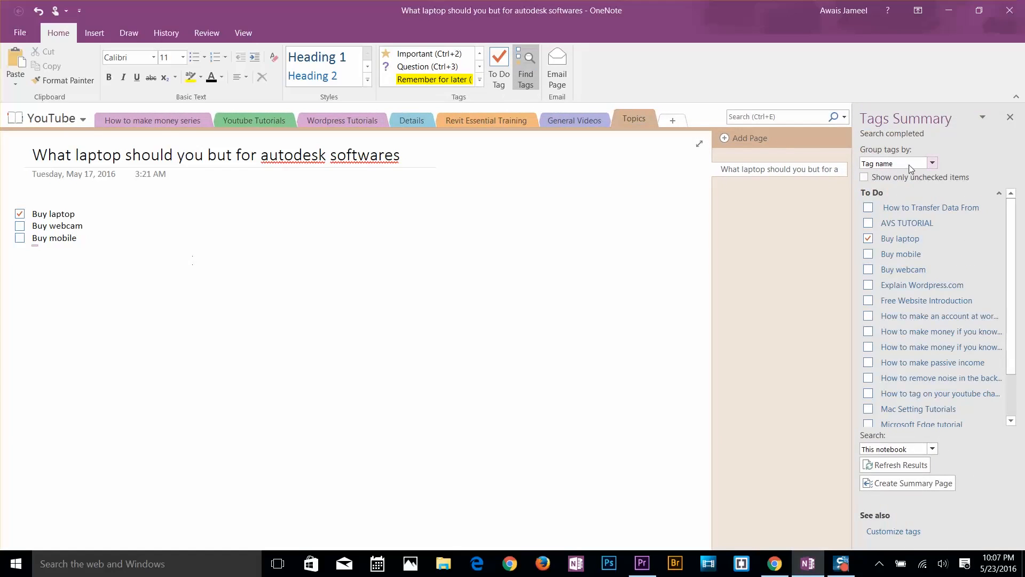
pyautogui.click(932, 163)
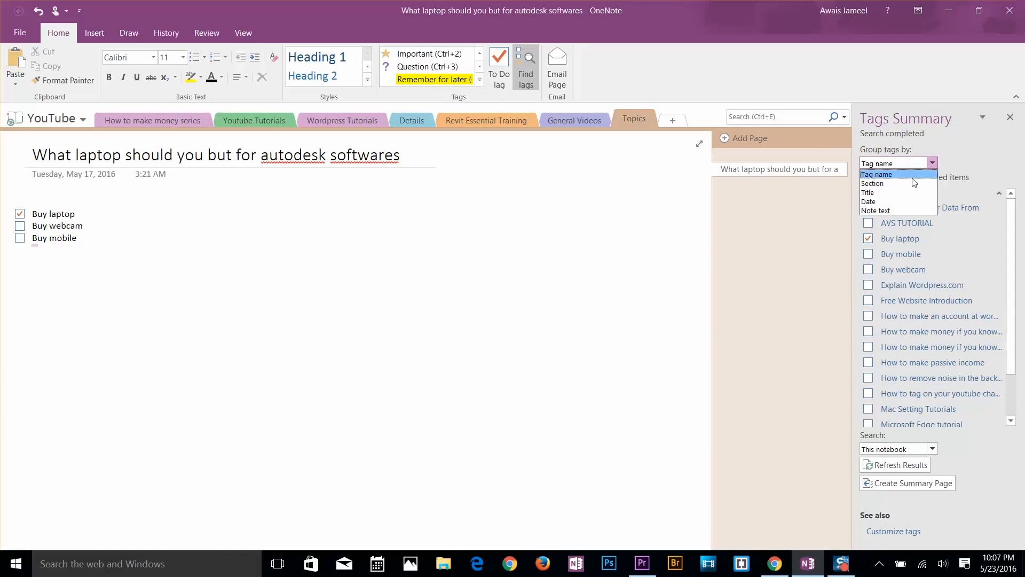
pyautogui.click(914, 176)
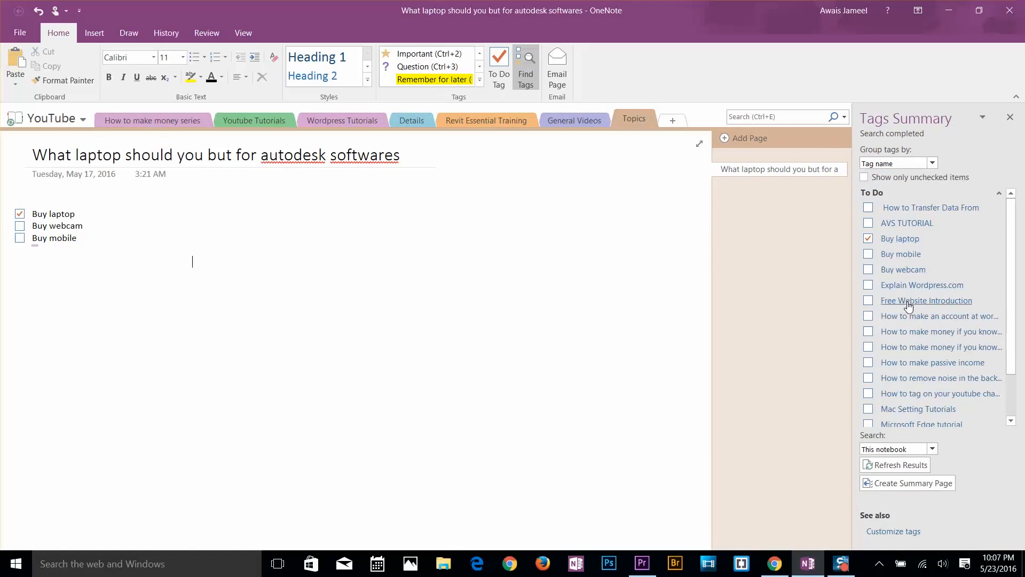
pyautogui.scroll(-2, 902, 358)
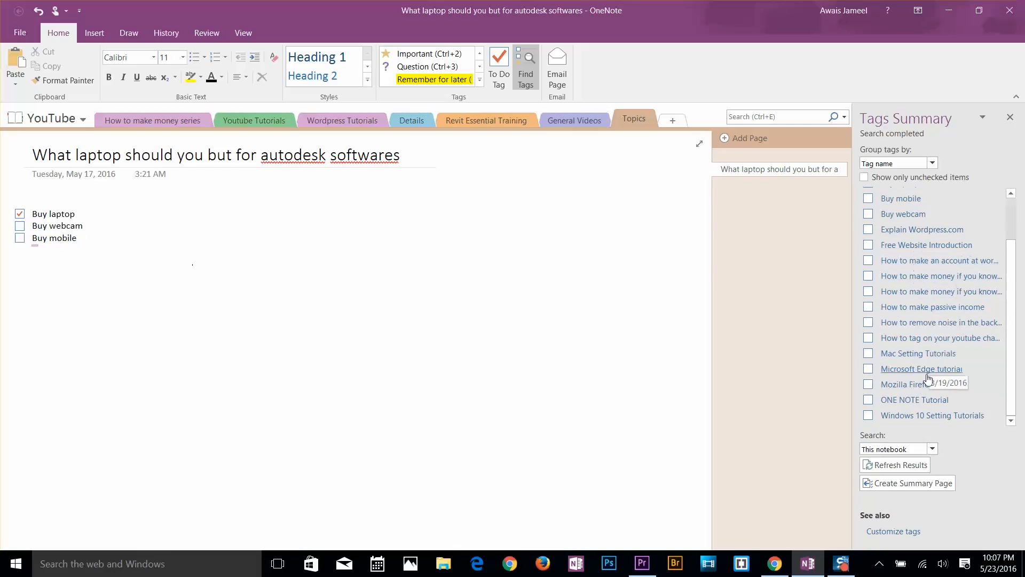
pyautogui.click(932, 449)
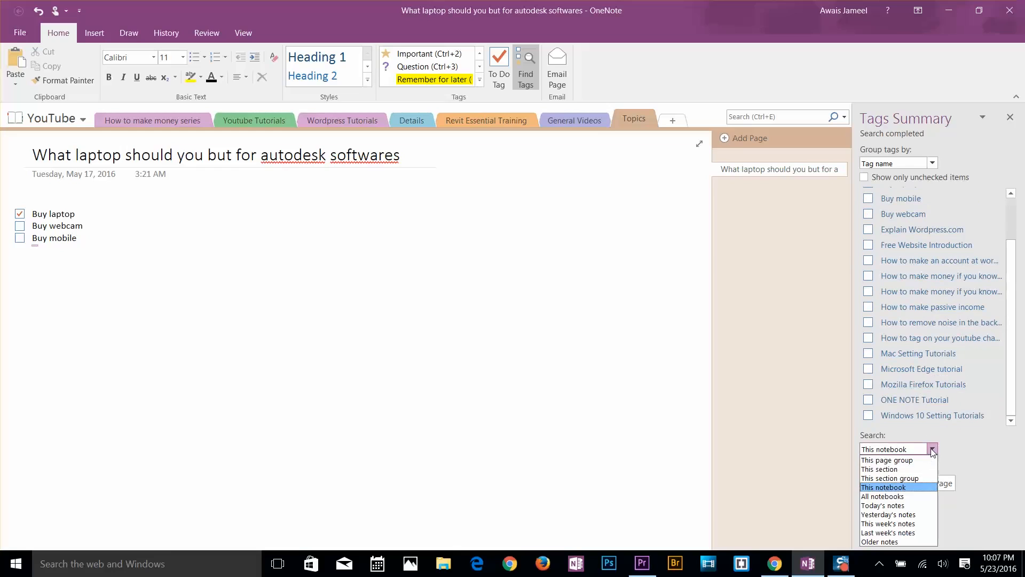
pyautogui.click(907, 487)
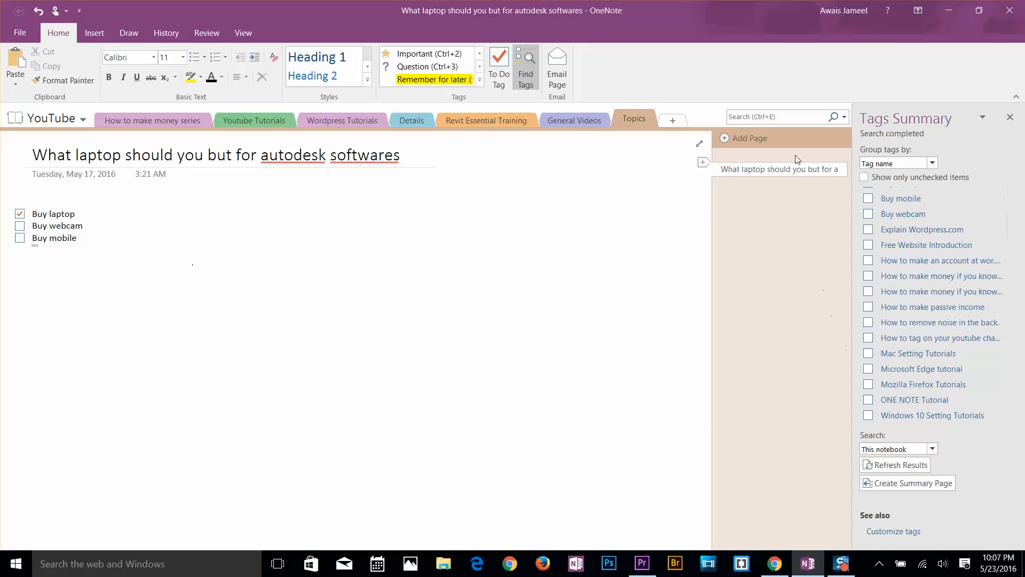
pyautogui.click(1010, 116)
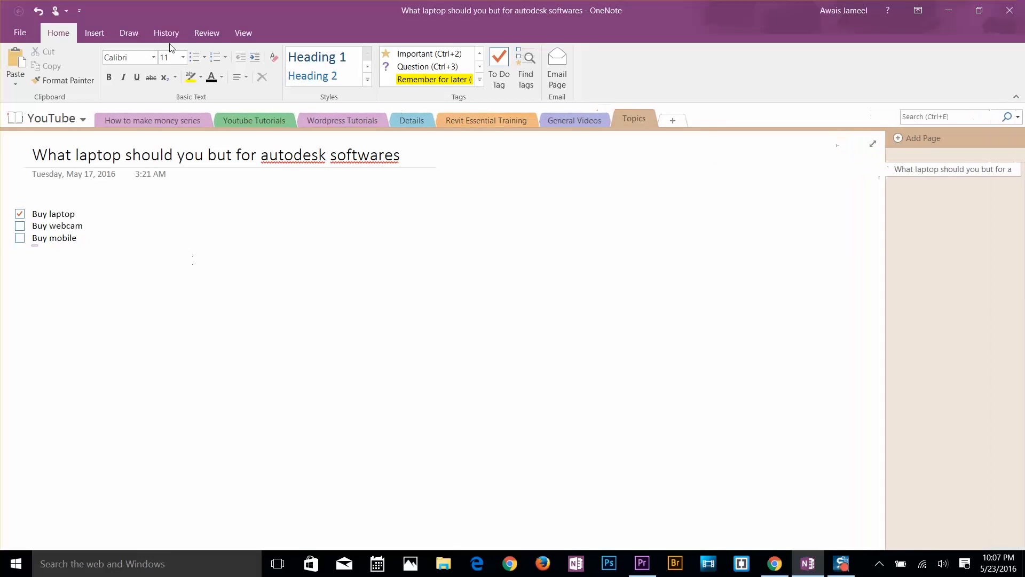
# Insert extra vertical space above the "Lets Discuss about" paragraph on the Getting Stated With Revit page of the Revit Essential Training section
pyautogui.click(95, 35)
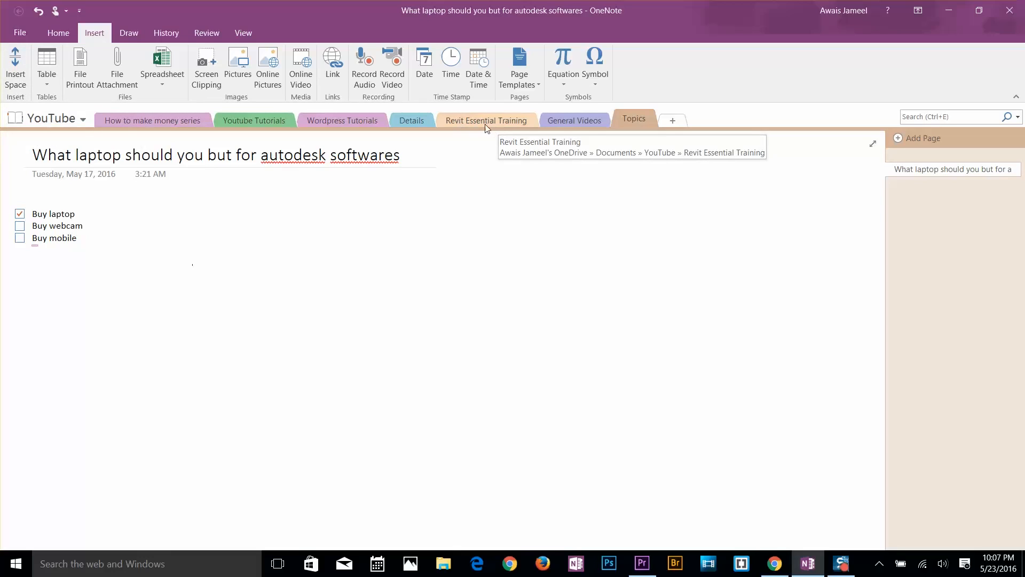
pyautogui.click(501, 121)
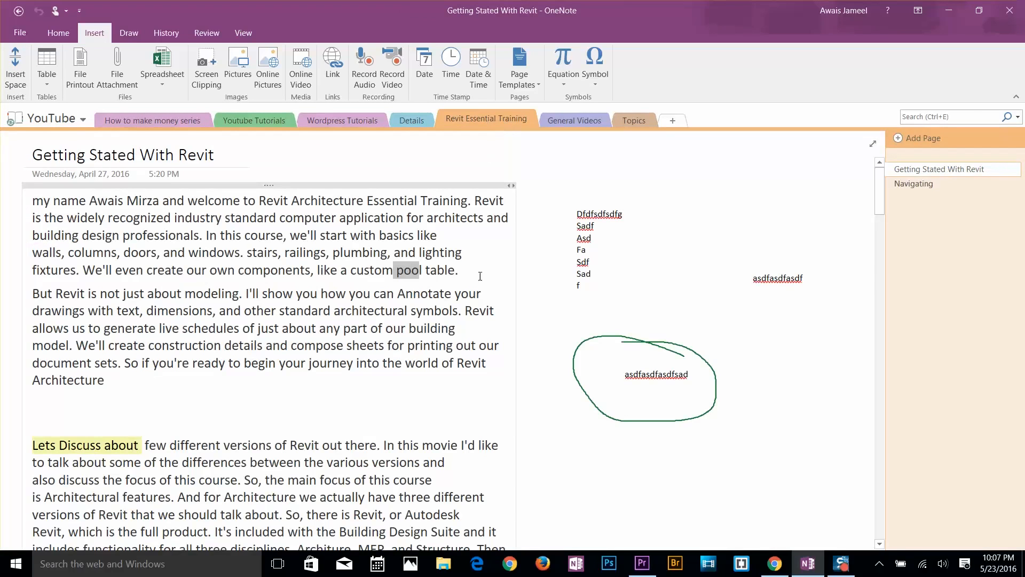
pyautogui.scroll(-10, 295, 325)
pyautogui.scroll(5, 258, 357)
pyautogui.scroll(4, 259, 356)
pyautogui.click(16, 65)
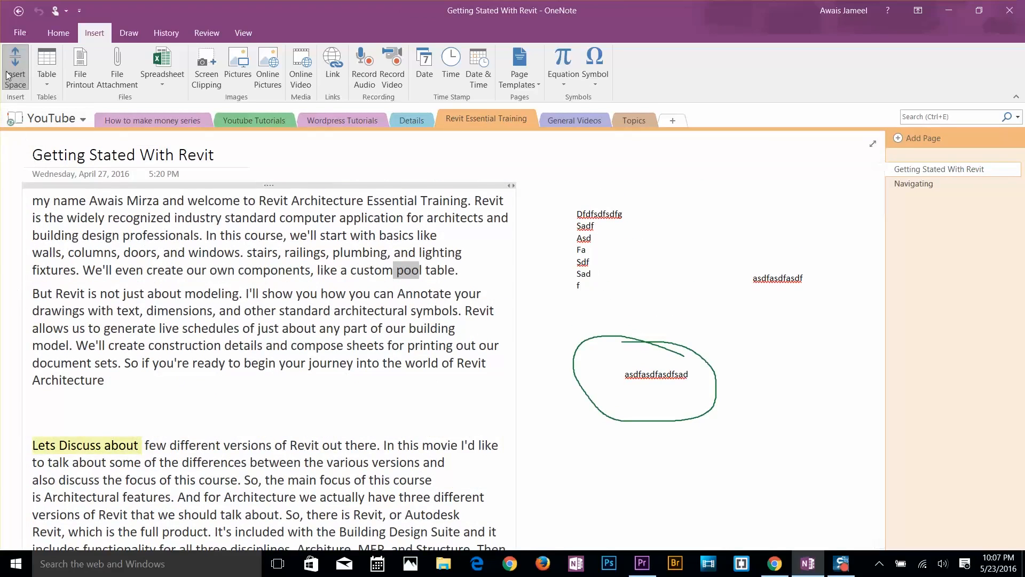
pyautogui.moveTo(158, 400); pyautogui.dragTo(164, 498)
pyautogui.scroll(-3, 173, 467)
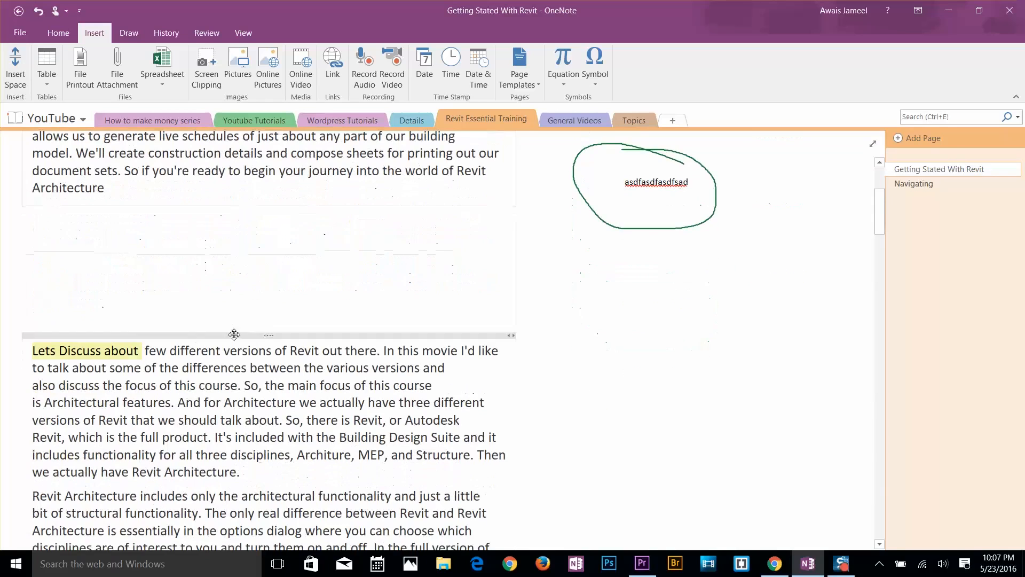
pyautogui.scroll(3, 240, 320)
pyautogui.scroll(1, 242, 315)
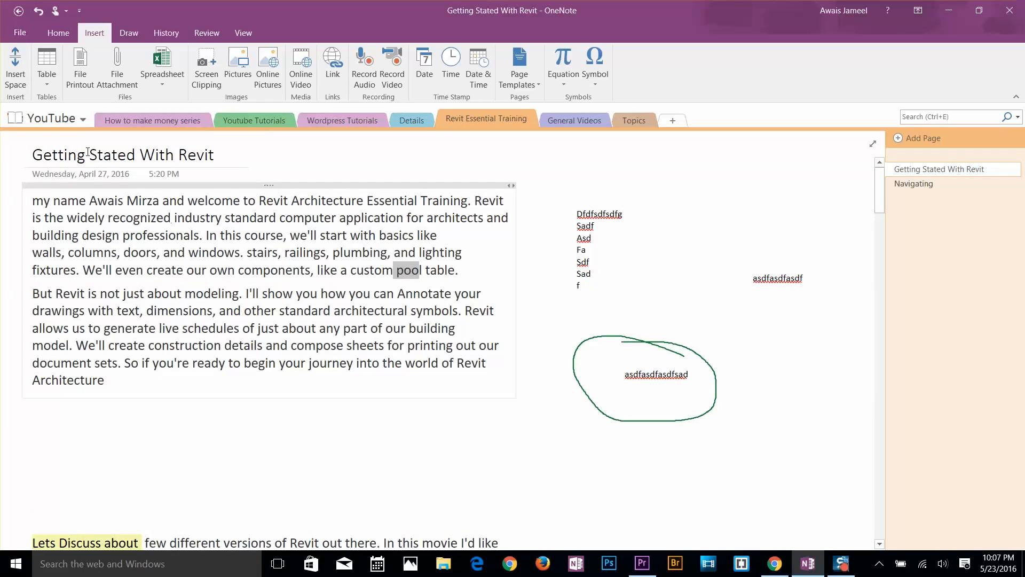
# Look at the table size choices and the file attachment option without inserting anything
pyautogui.click(50, 81)
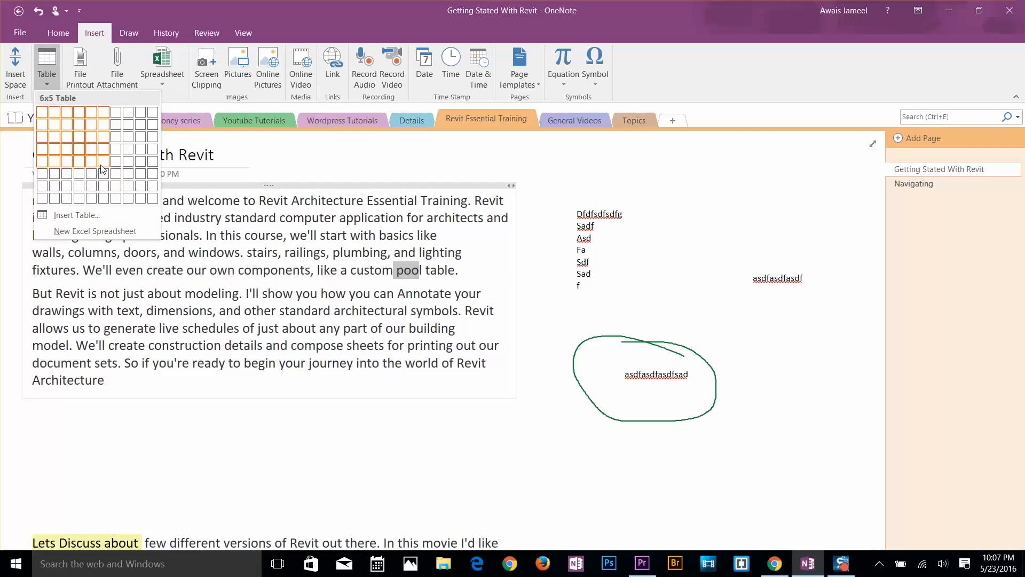
pyautogui.click(107, 60)
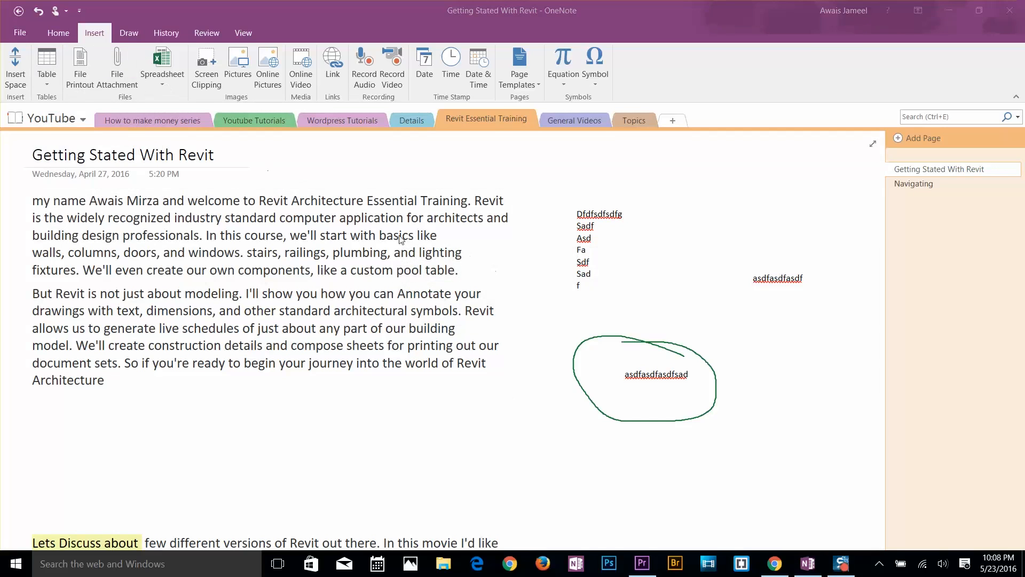
pyautogui.click(480, 305)
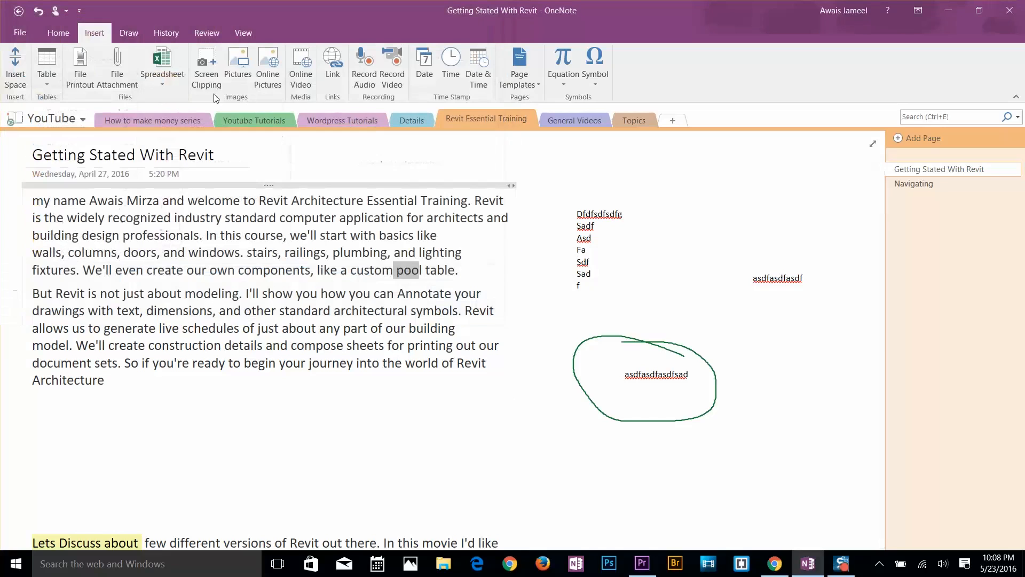
# Insert a screen clipping of the OneNote Web Clipper web page into the introductory note
pyautogui.click(207, 76)
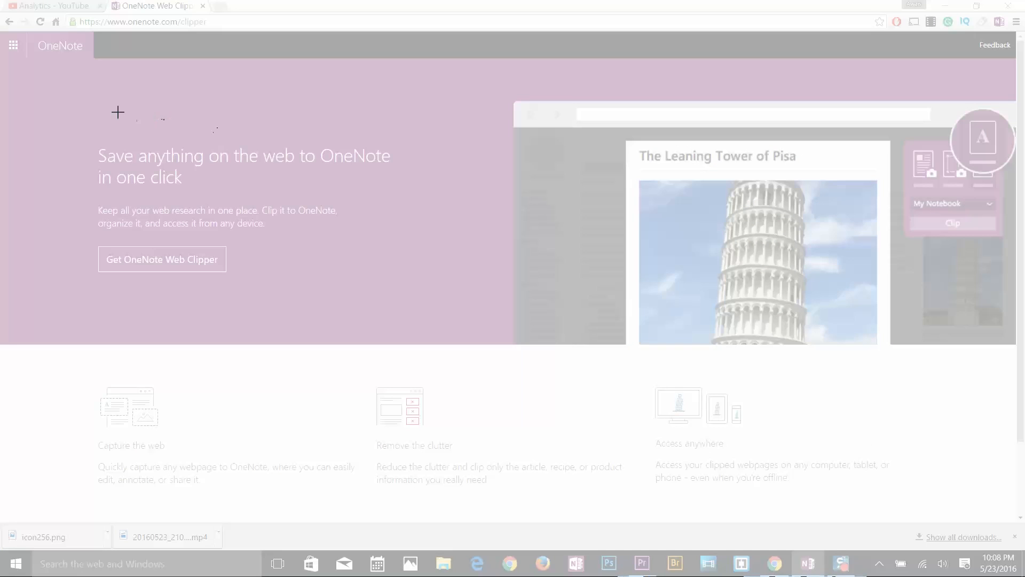
pyautogui.moveTo(103, 104); pyautogui.dragTo(778, 491)
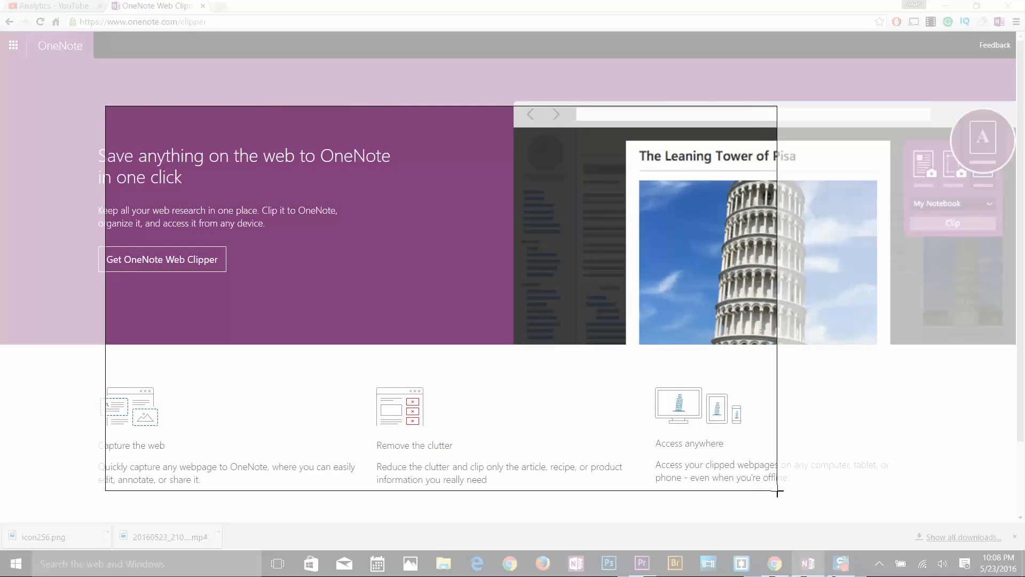
pyautogui.moveTo(778, 492); pyautogui.dragTo(777, 491)
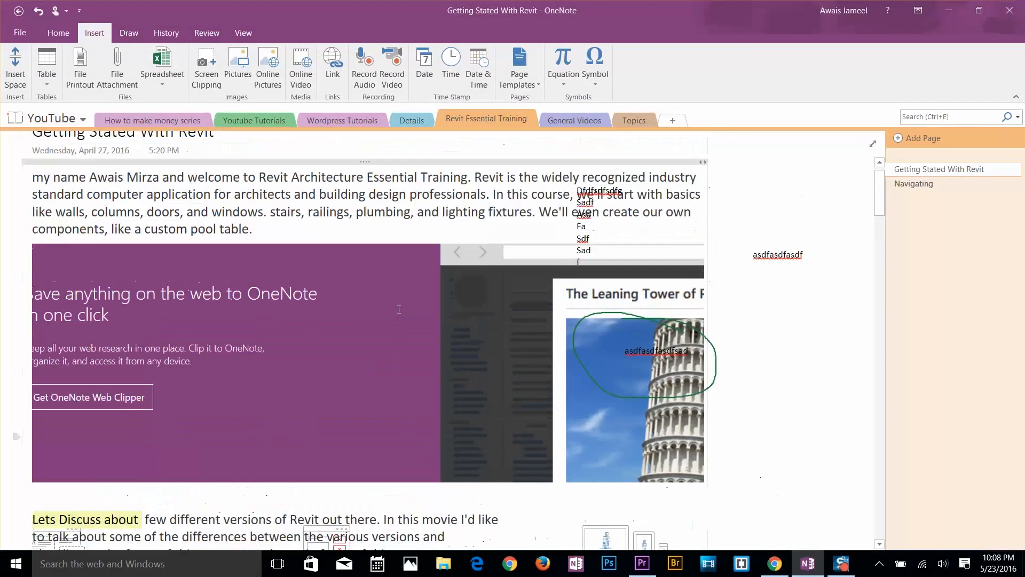
pyautogui.scroll(1, 398, 310)
# Delete the Web Clipper screen clipping image from the introductory note
pyautogui.click(311, 346)
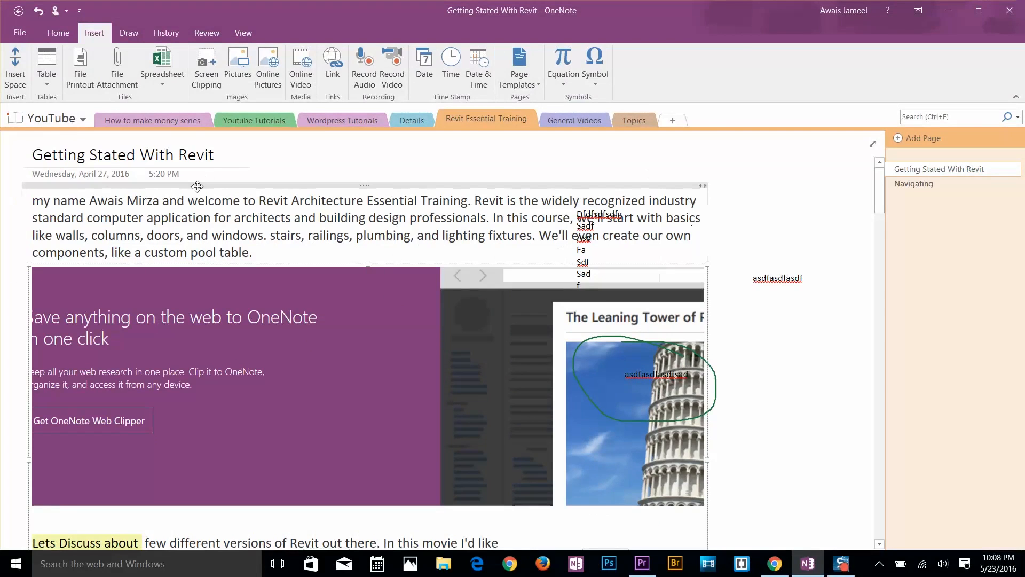
pyautogui.scroll(-3, 163, 302)
pyautogui.rightClick(172, 247)
pyautogui.click(725, 364)
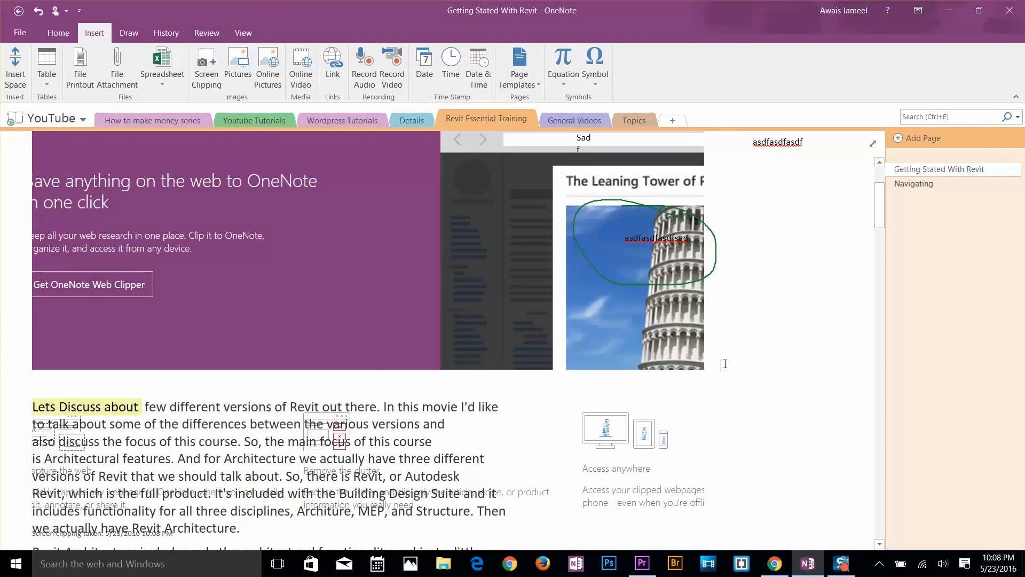
pyautogui.click(414, 380)
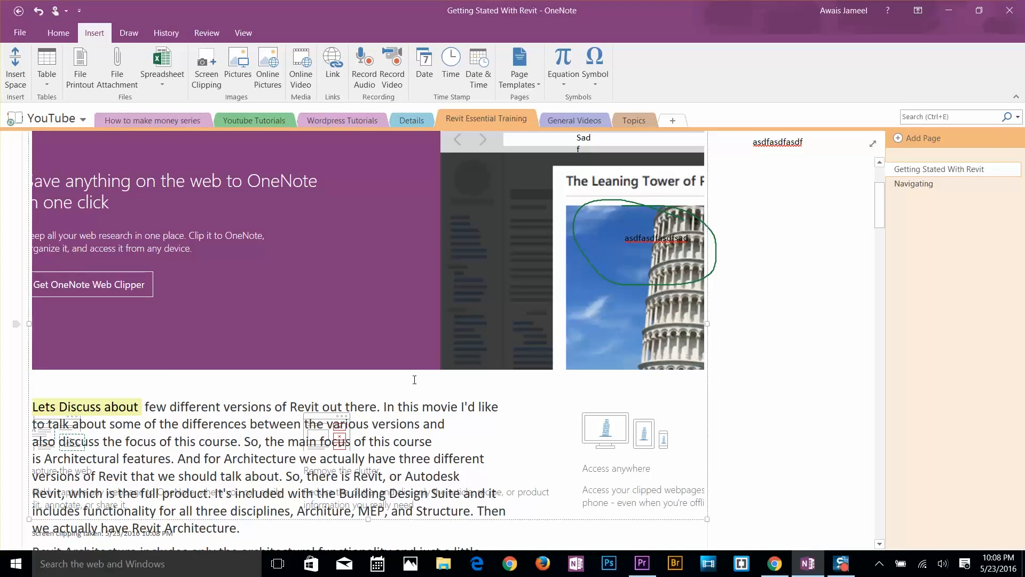
pyautogui.press('Delete')
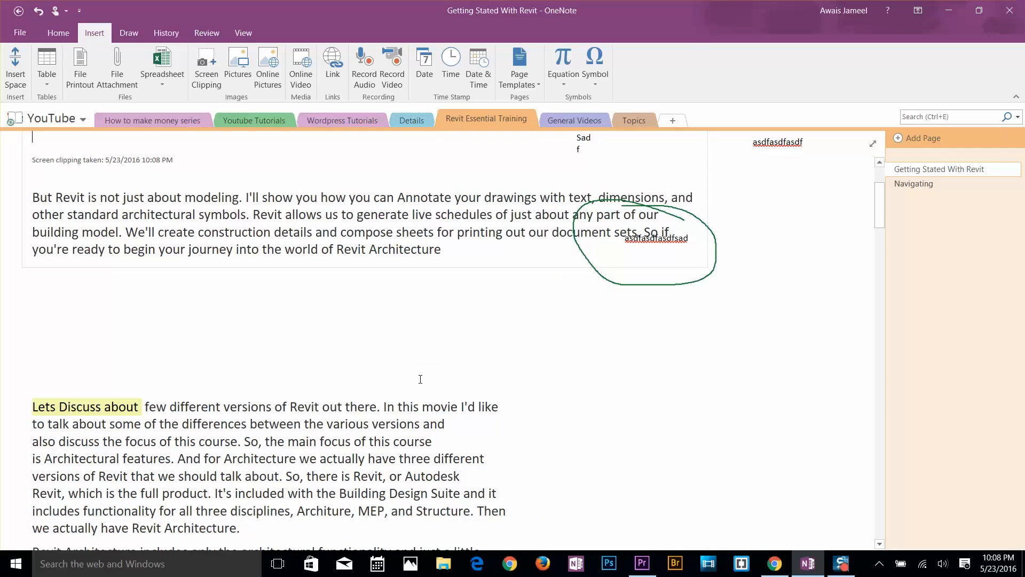
# View the picture sources on the computer and online, including Bing Image Search and OneDrive, without inserting a picture
pyautogui.click(248, 72)
pyautogui.moveTo(361, 17); pyautogui.dragTo(726, 118)
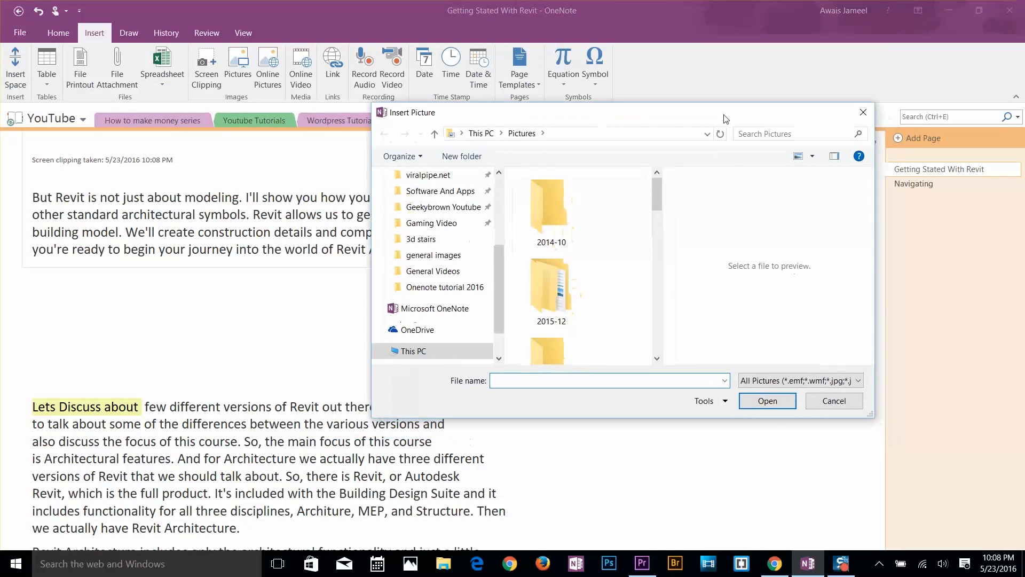
pyautogui.click(834, 400)
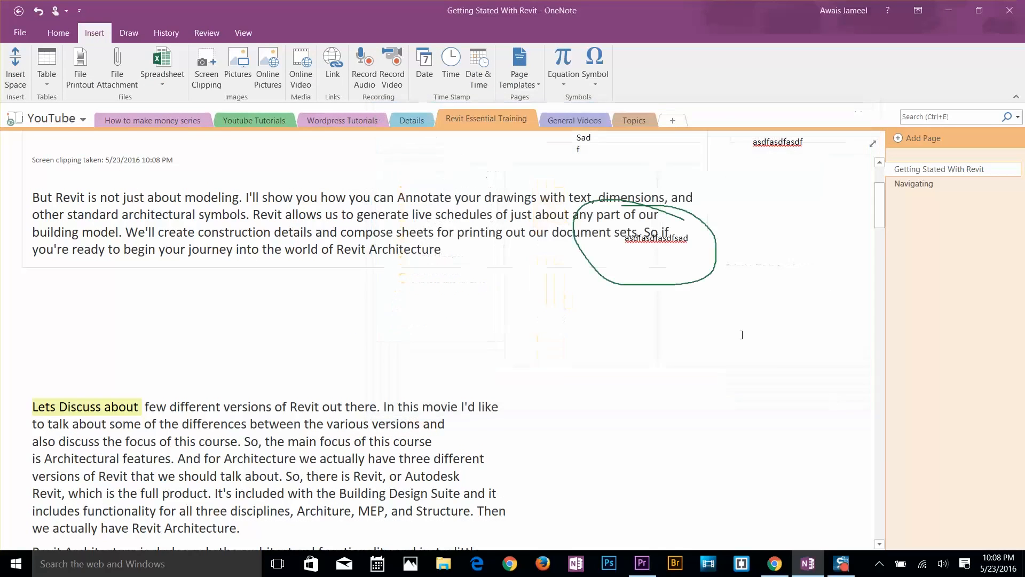
pyautogui.click(267, 78)
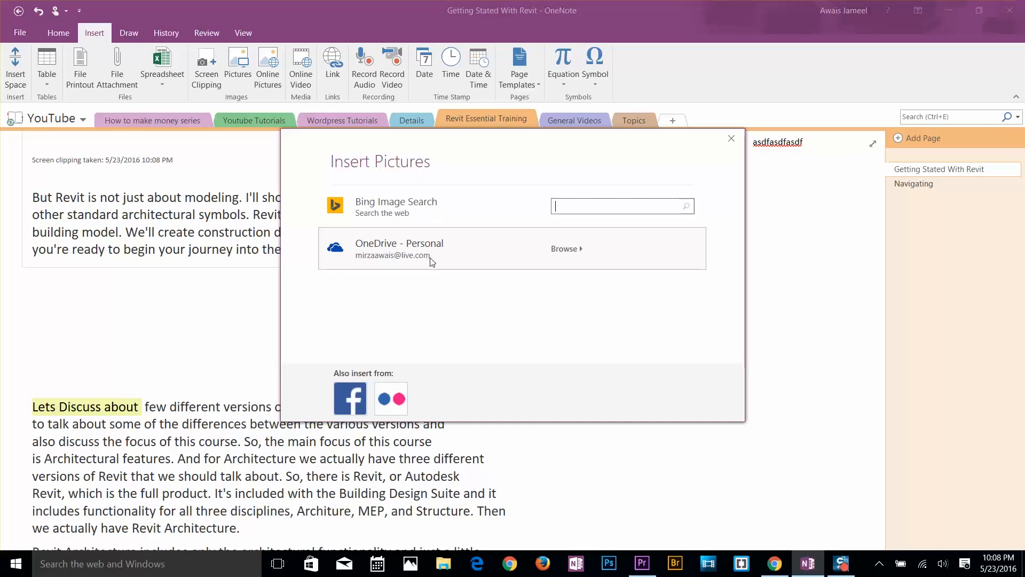
pyautogui.click(727, 142)
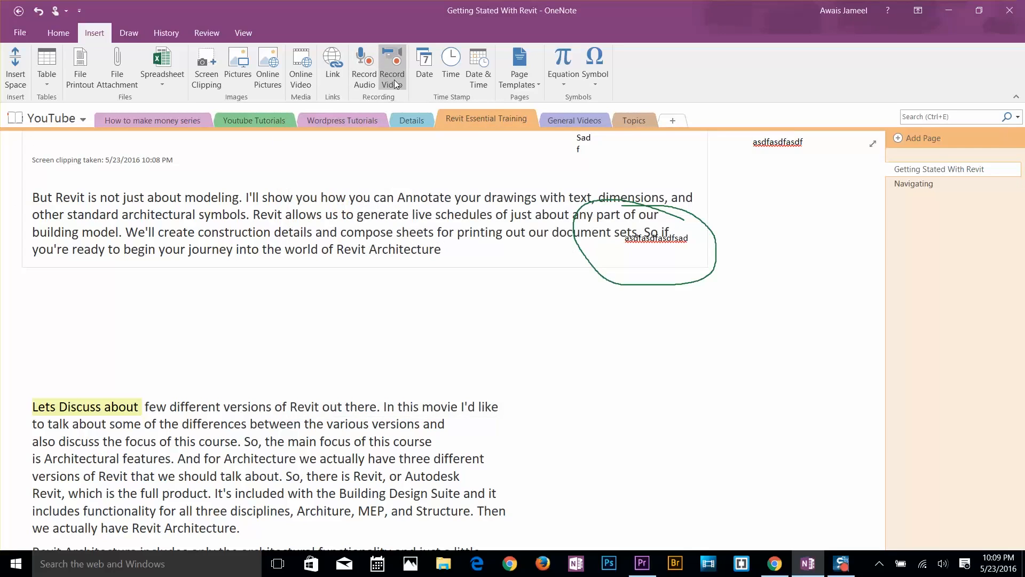
# Record a short audio clip in the introductory note and delete its recording file from the page
pyautogui.click(372, 88)
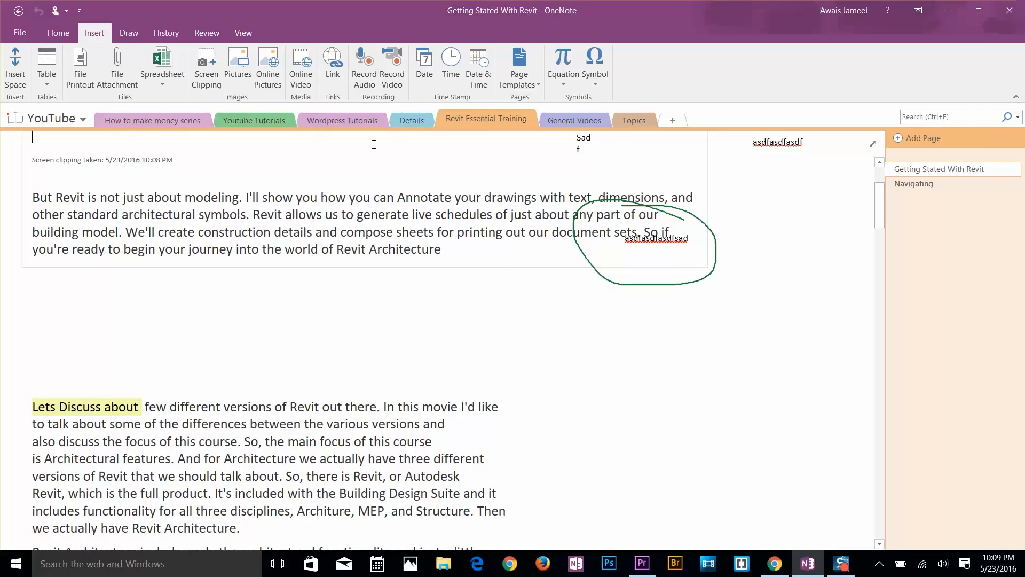
pyautogui.click(366, 72)
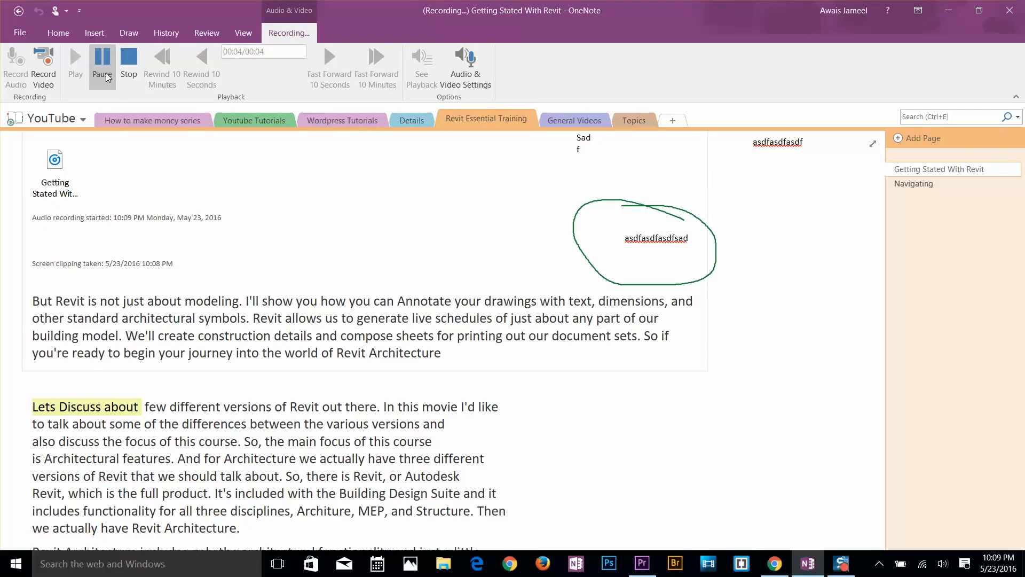
pyautogui.click(130, 68)
pyautogui.moveTo(66, 188)
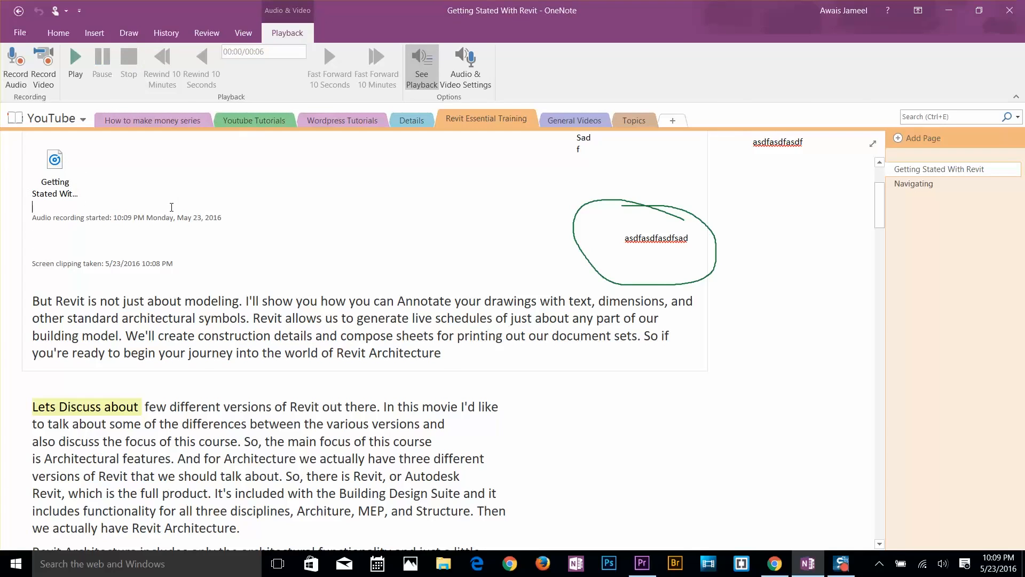
pyautogui.press('BackSpace')
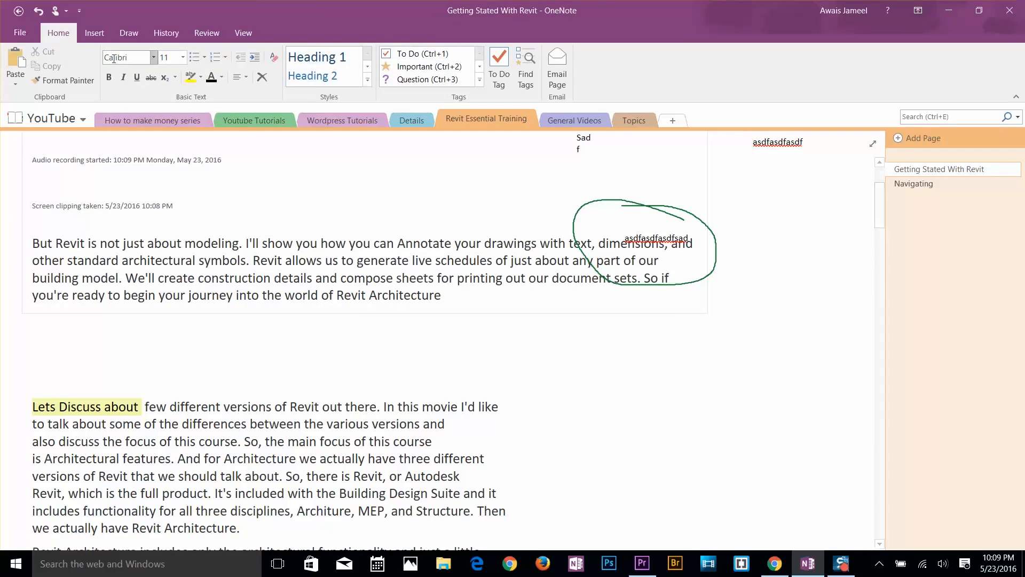
# Start a video recording in the note and select Microphone (Blue Snowball) and HD WebCam as the recording devices
pyautogui.click(93, 33)
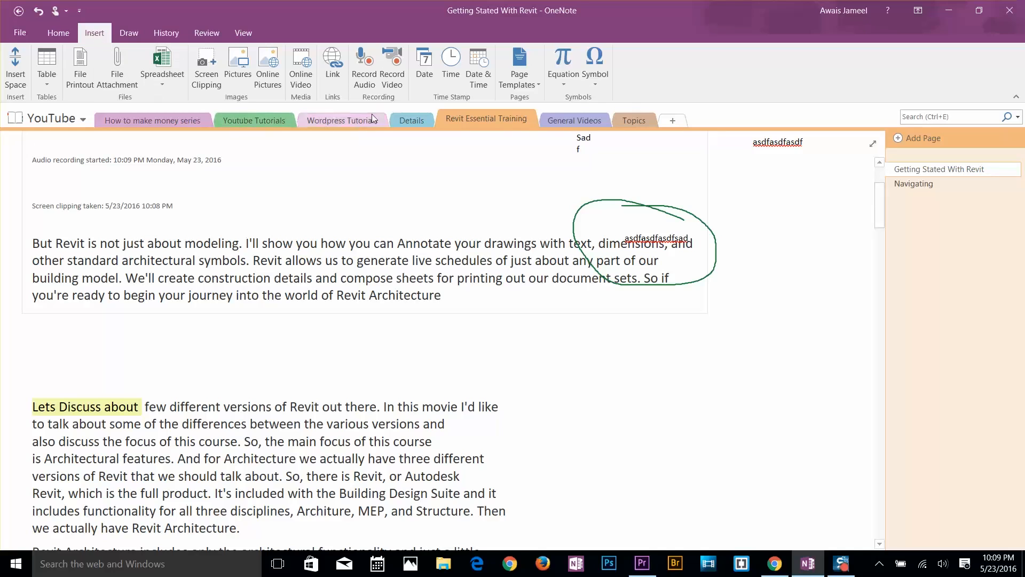
pyautogui.click(397, 79)
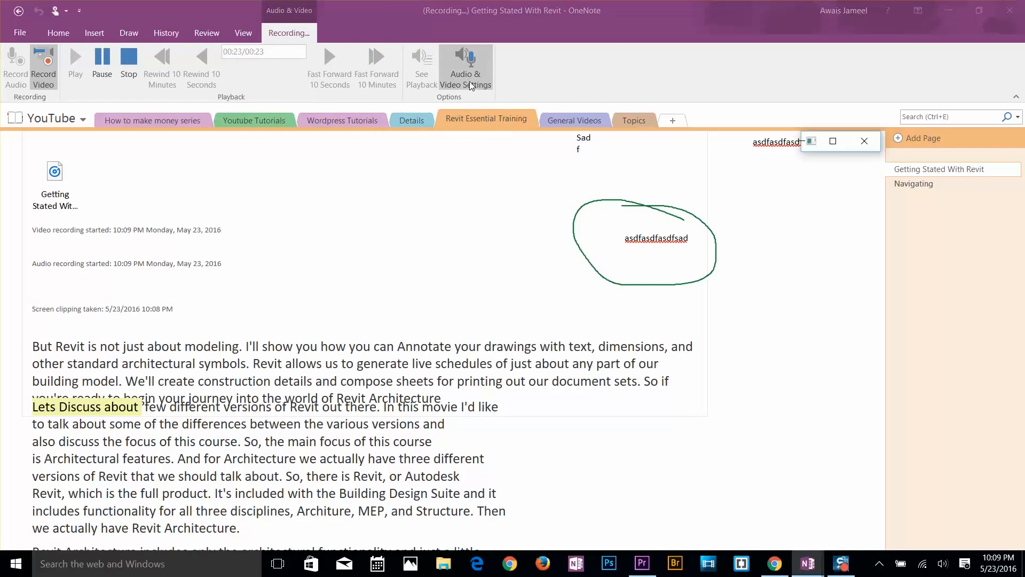
pyautogui.click(479, 86)
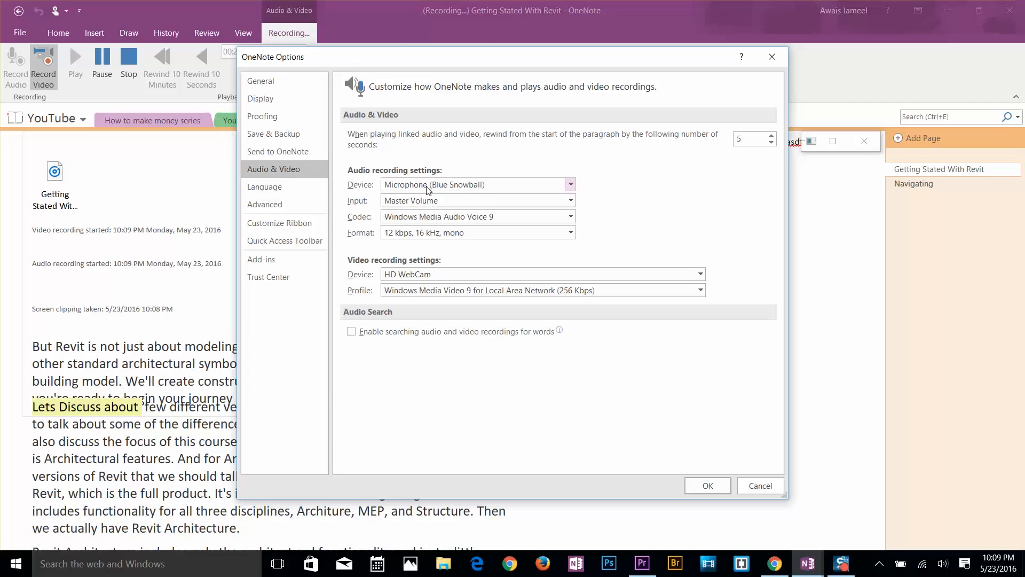
pyautogui.click(454, 188)
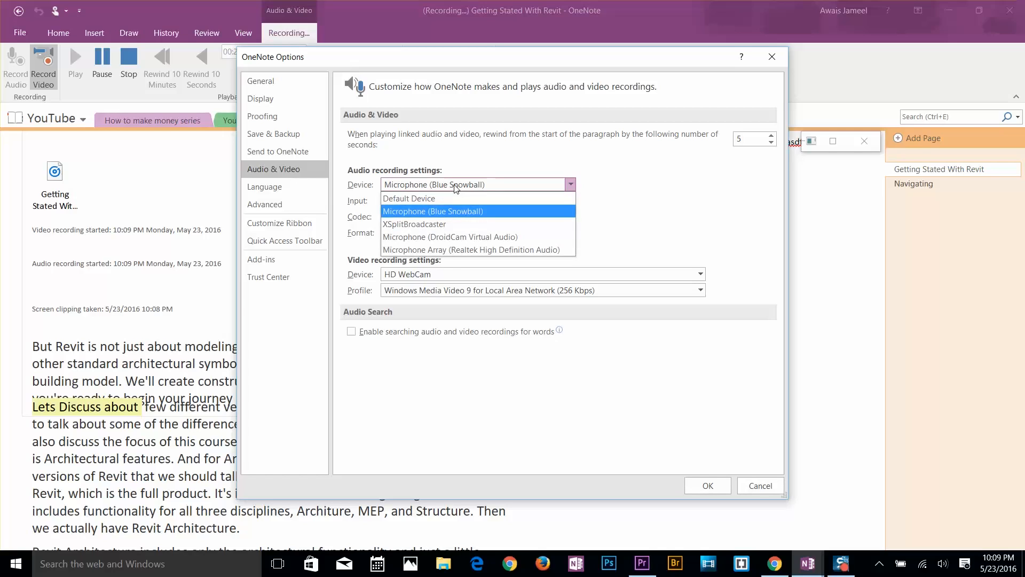
pyautogui.click(464, 210)
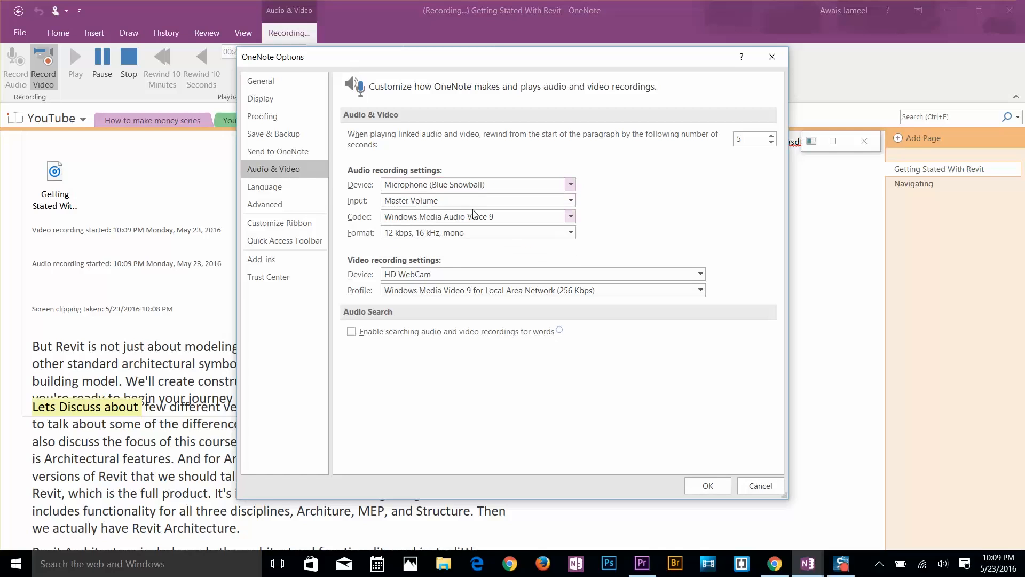
pyautogui.click(432, 274)
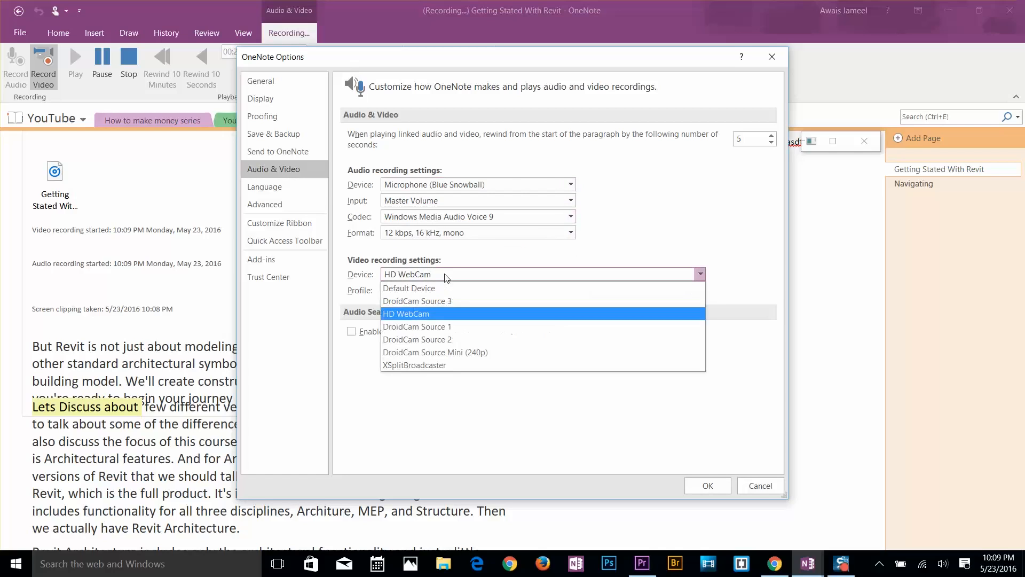
pyautogui.click(434, 313)
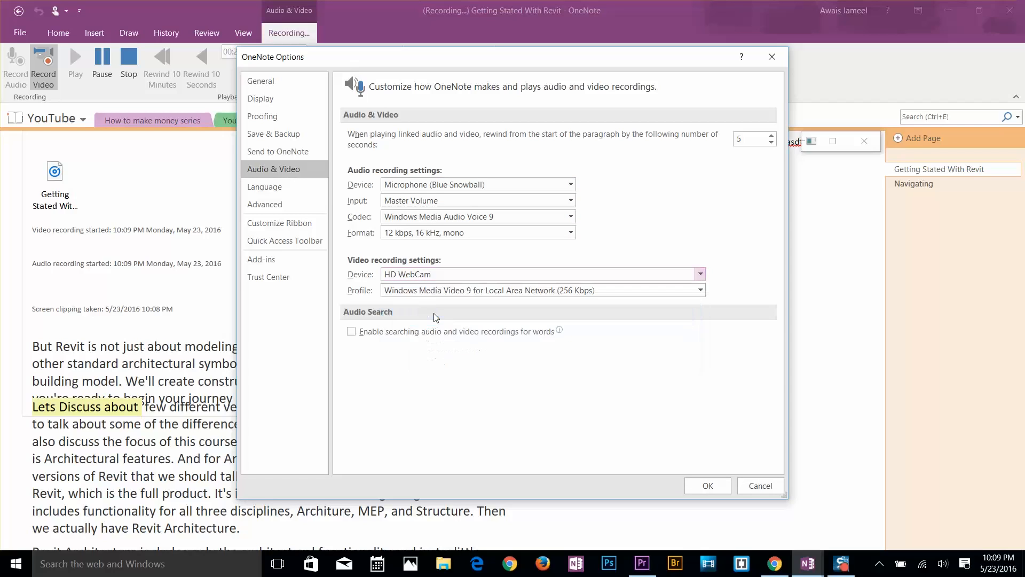
pyautogui.click(708, 486)
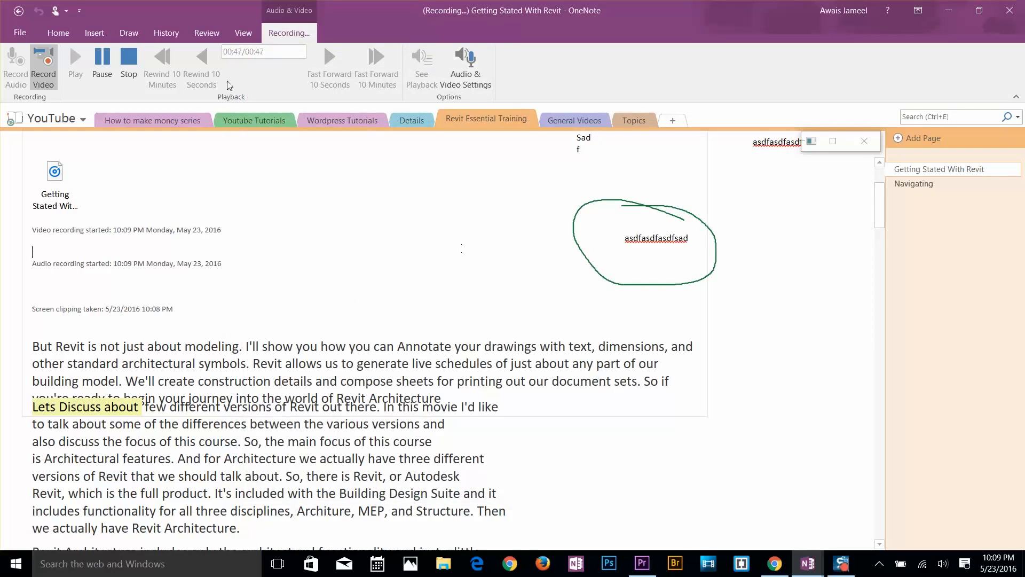
# Stop the video recording and play it back from its file on the page
pyautogui.click(128, 63)
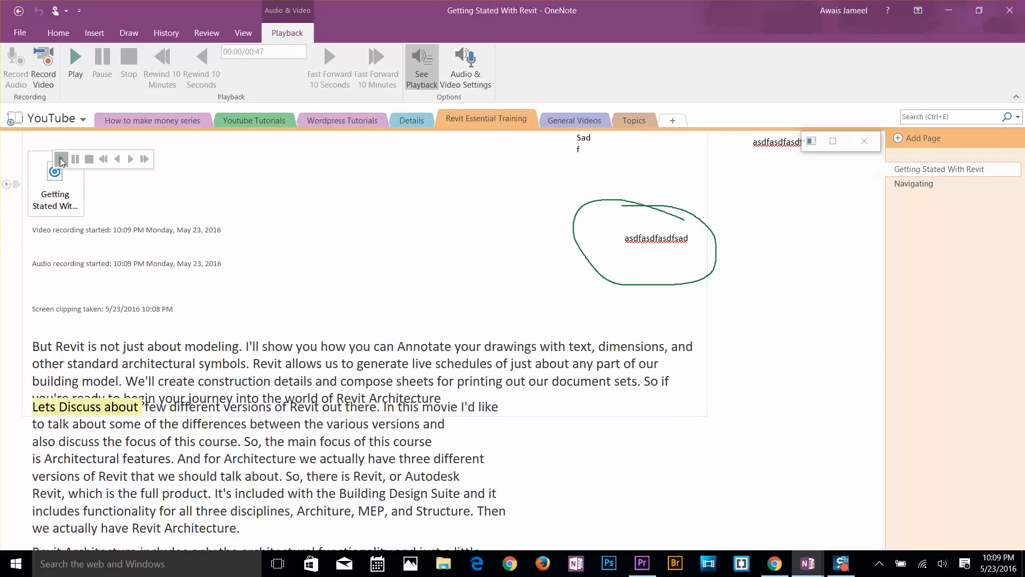
pyautogui.click(61, 159)
pyautogui.click(415, 98)
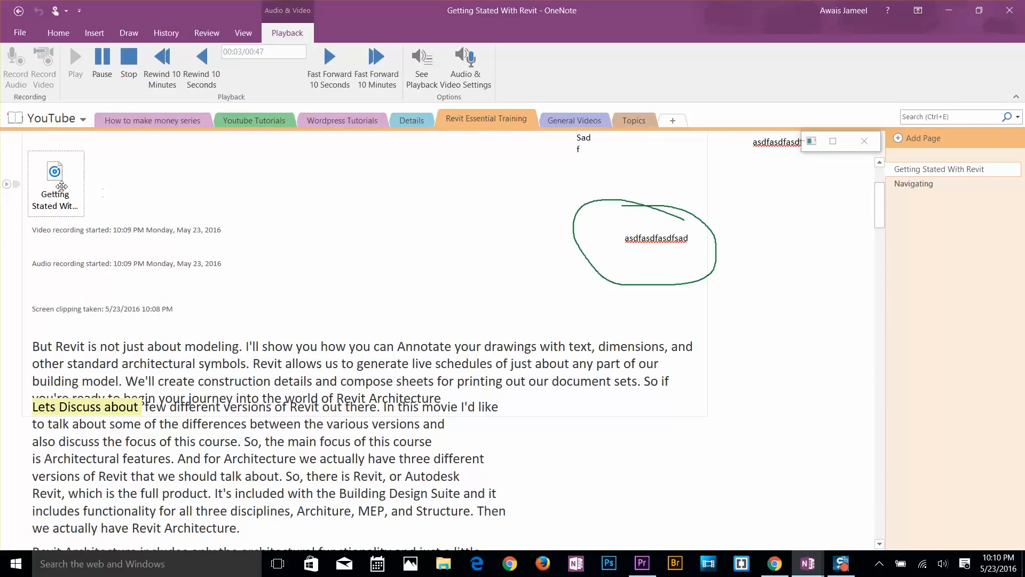
# Delete the video recording file from the note and return to the insert options
pyautogui.press('Delete')
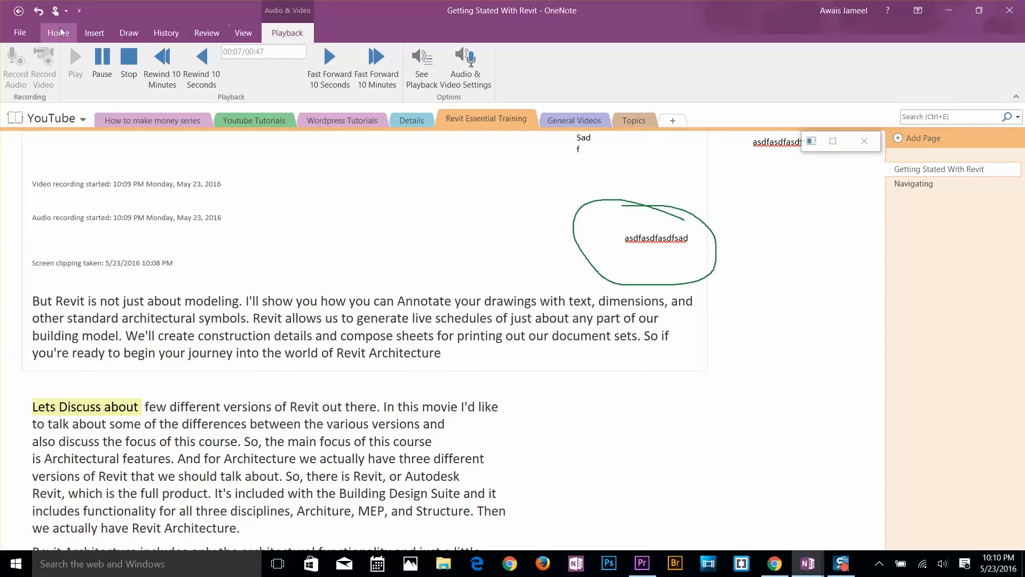
pyautogui.click(94, 32)
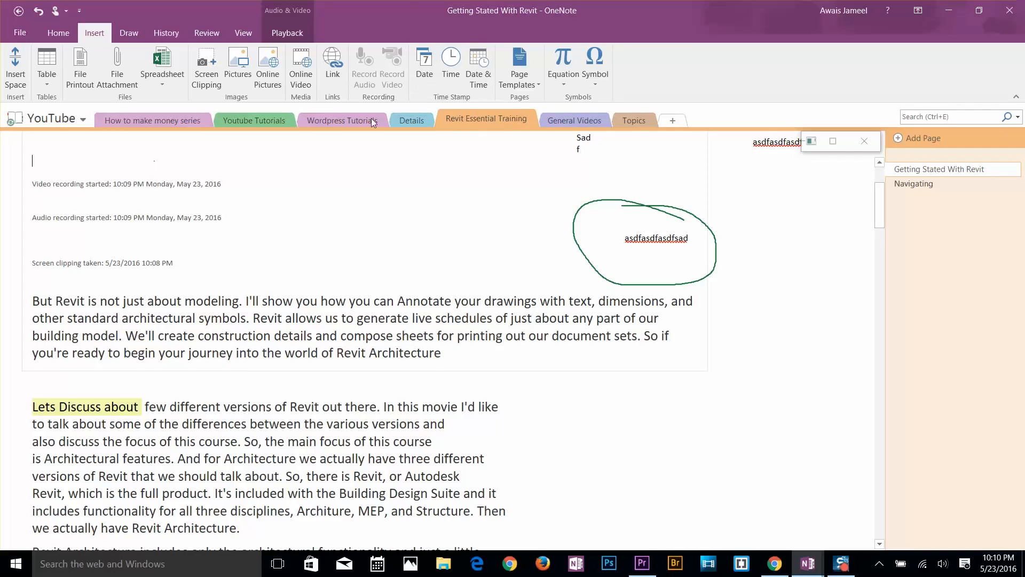
# Insert the current date into the note and view the page template, equation and symbol options
pyautogui.click(425, 62)
pyautogui.click(533, 84)
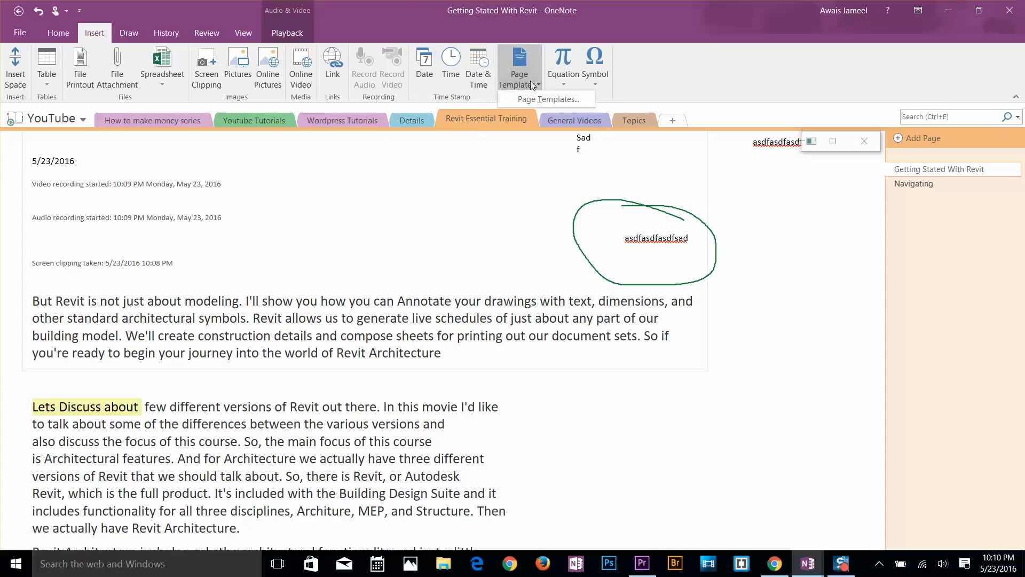
pyautogui.click(562, 83)
pyautogui.click(593, 81)
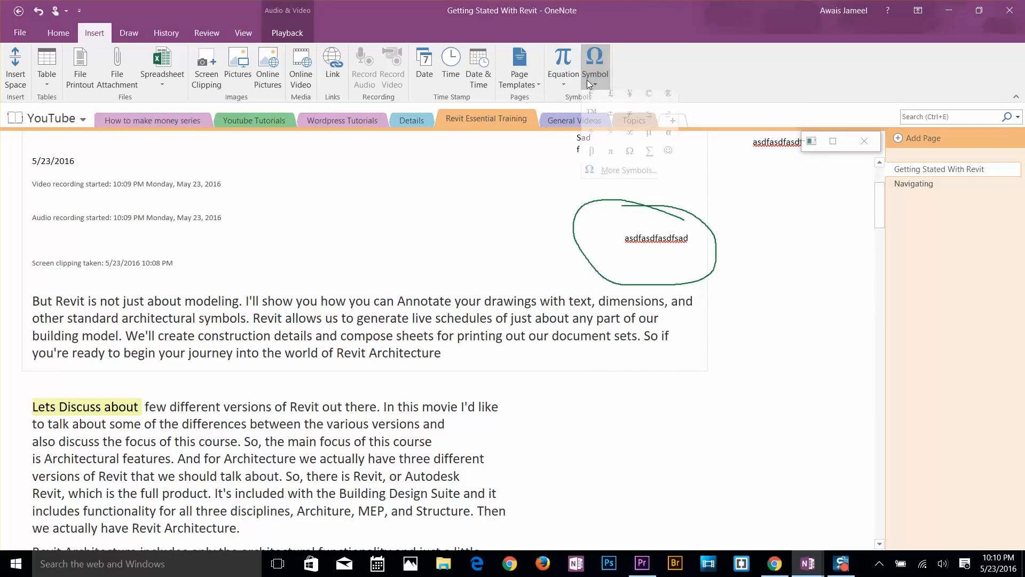
pyautogui.click(709, 85)
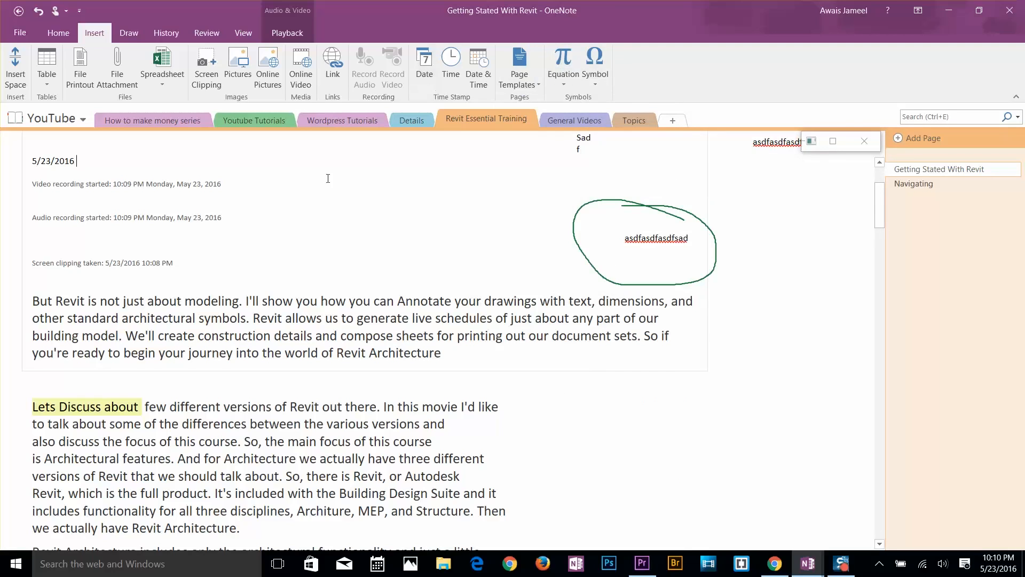
# Switch to the Topics section and draw a freehand scribble below the checklist with the thin black pen
pyautogui.click(572, 125)
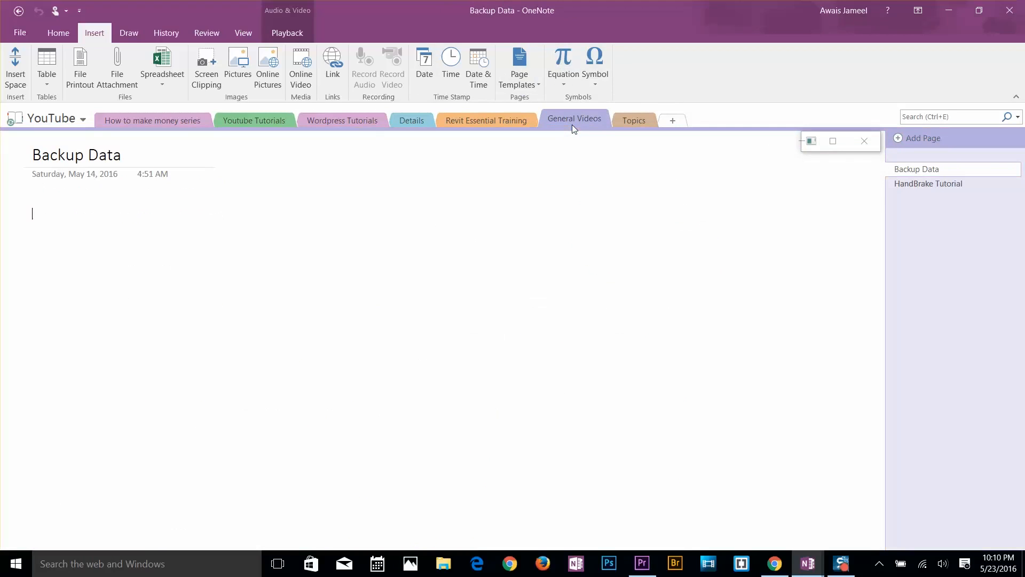
pyautogui.click(626, 123)
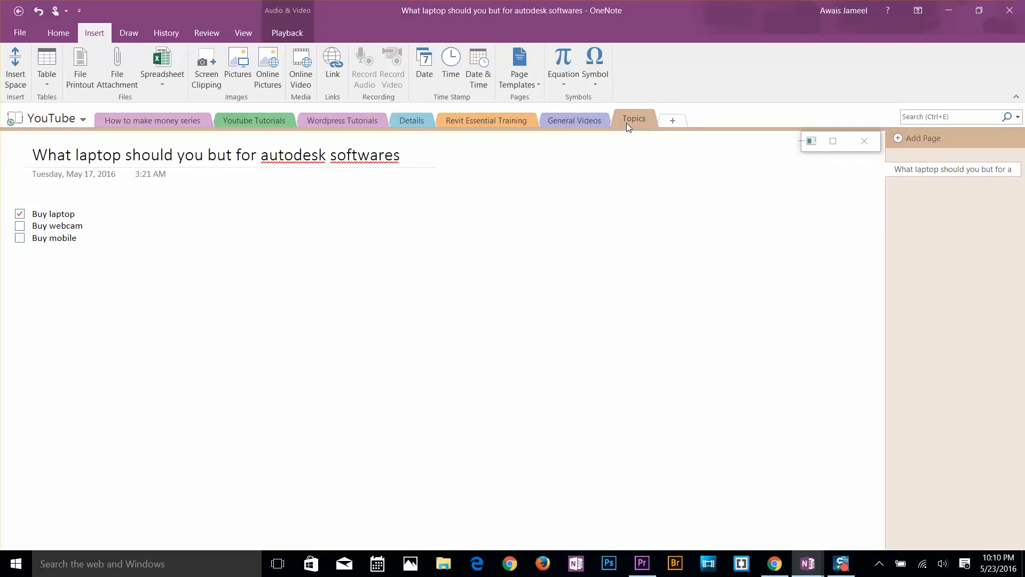
pyautogui.click(135, 33)
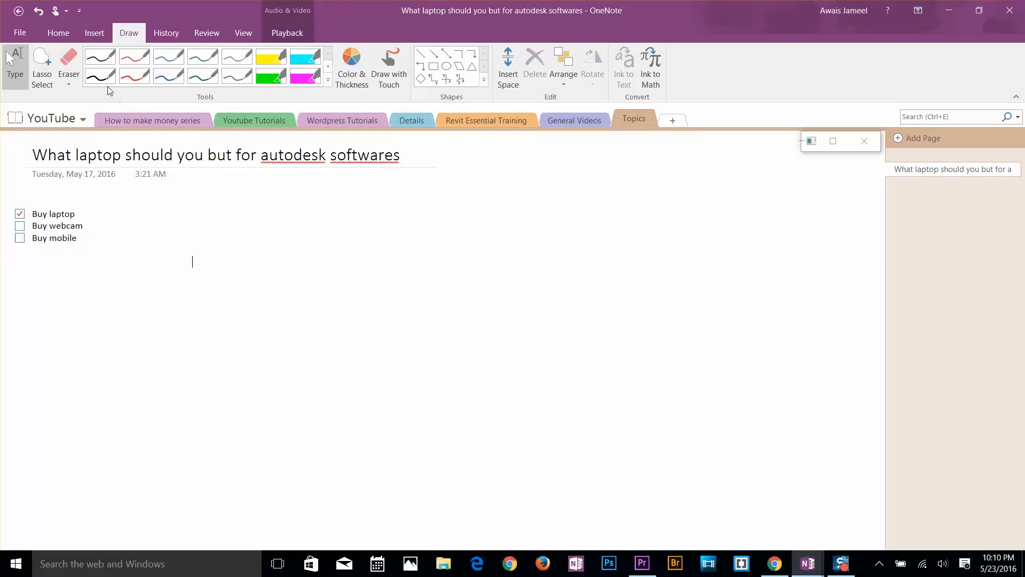
pyautogui.click(70, 76)
pyautogui.click(70, 79)
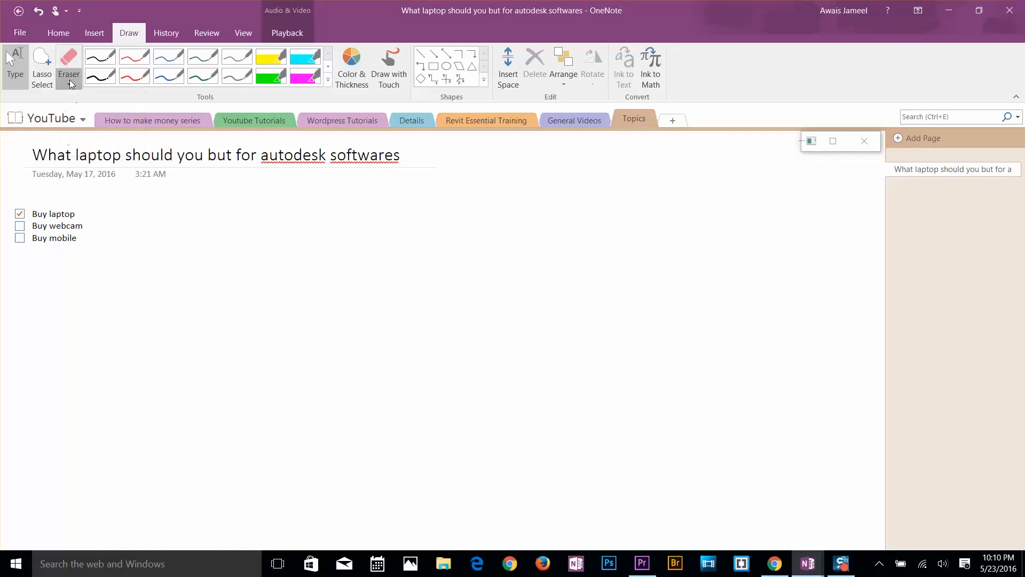
pyautogui.click(103, 62)
pyautogui.moveTo(398, 402)
pyautogui.mouseDown()
pyautogui.moveTo(454, 411)
pyautogui.moveTo(521, 318)
pyautogui.moveTo(161, 294)
pyautogui.moveTo(468, 398)
pyautogui.moveTo(544, 410)
pyautogui.mouseUp()
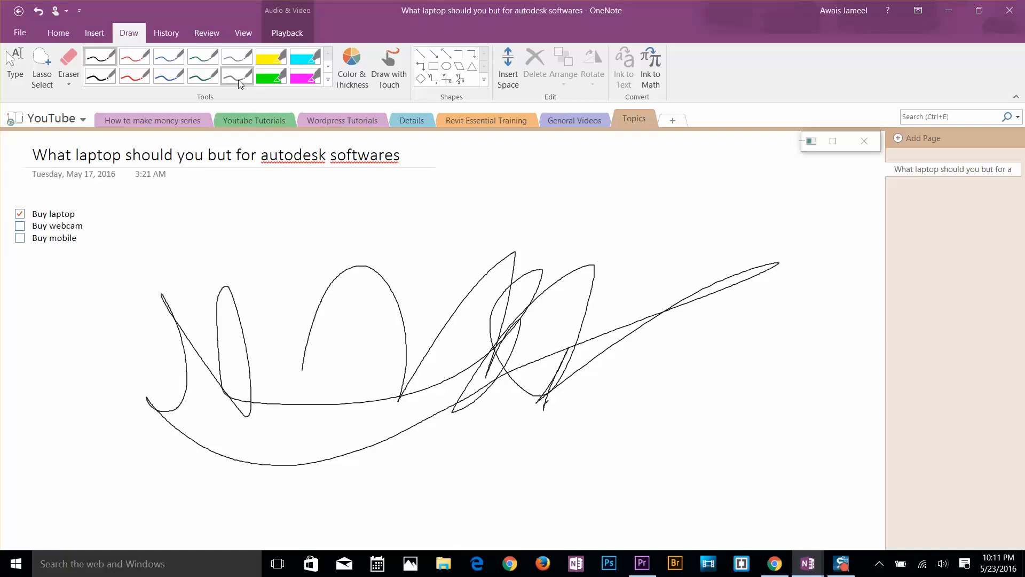
# Compare the pen and highlighter styles and add a thick black pen to the drawing tools
pyautogui.click(357, 85)
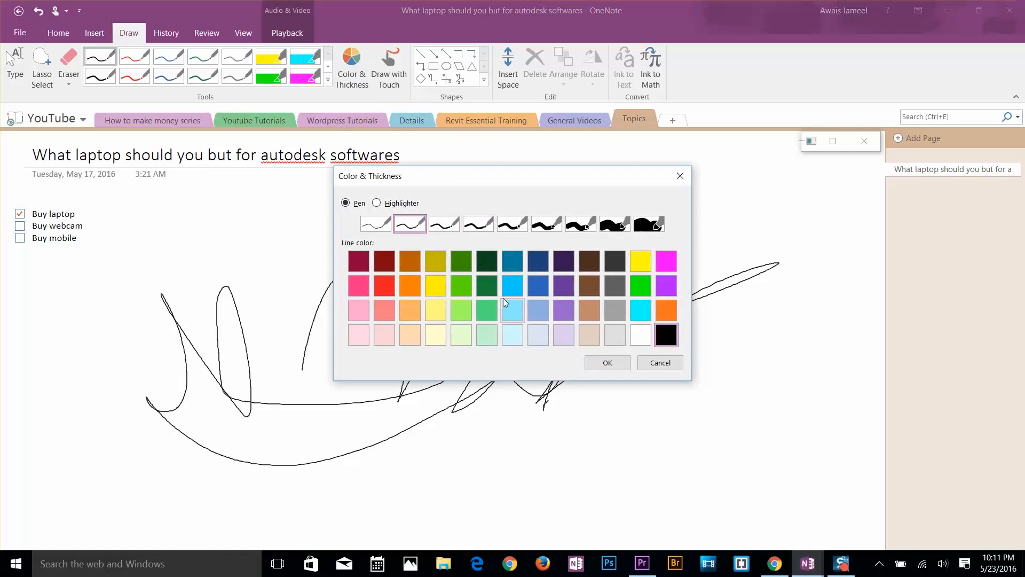
pyautogui.click(588, 230)
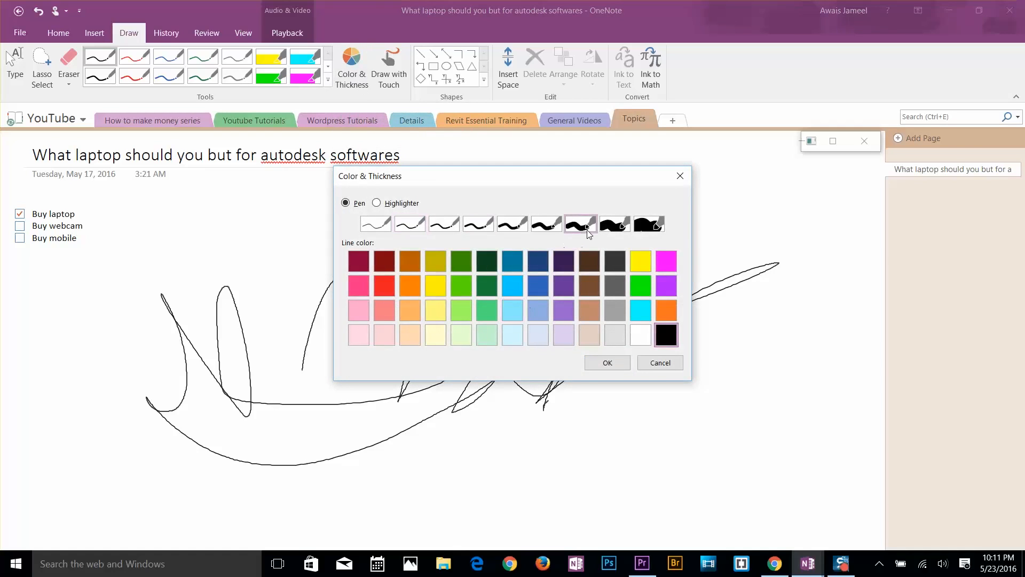
pyautogui.click(401, 204)
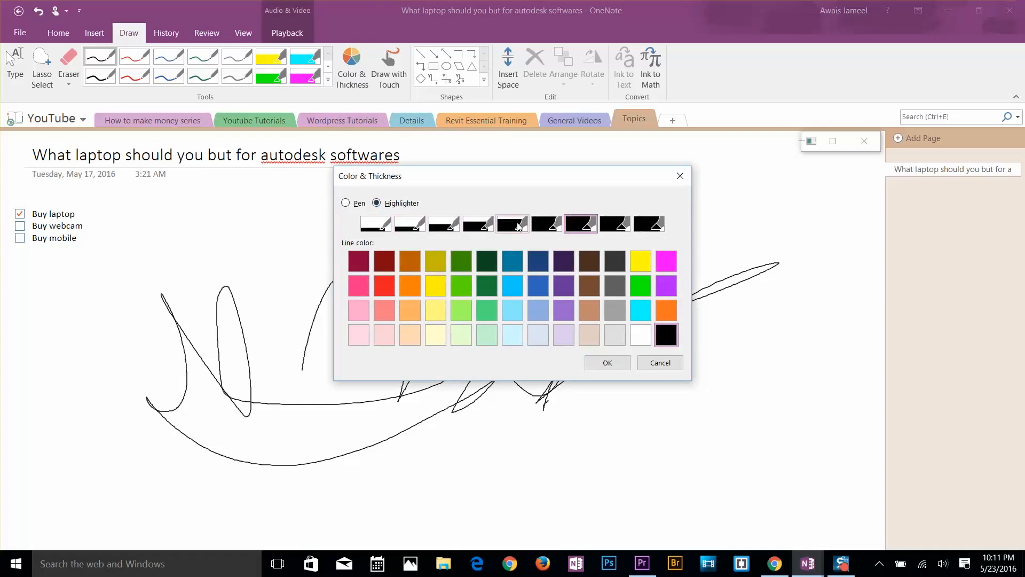
pyautogui.click(346, 203)
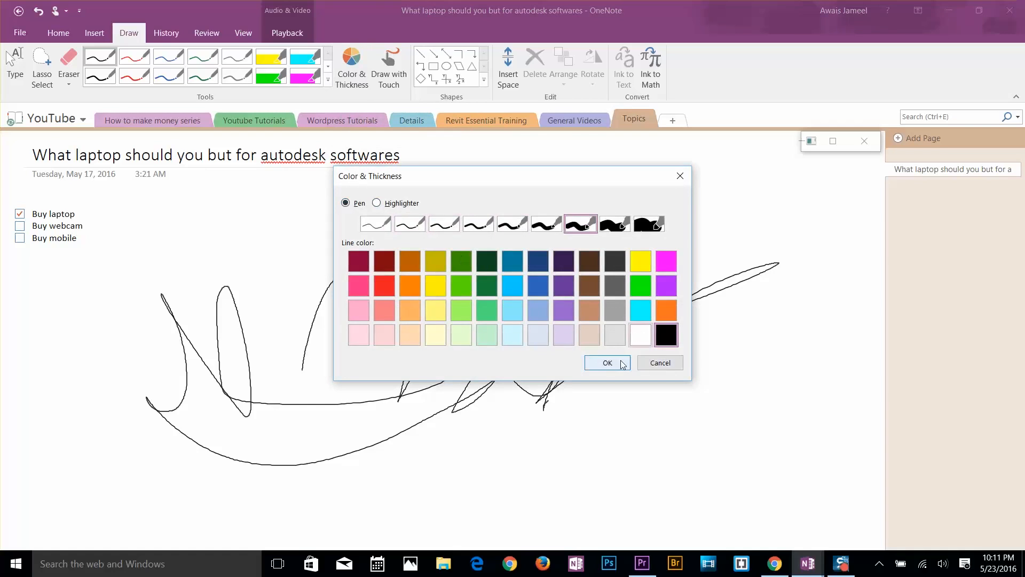
pyautogui.click(608, 363)
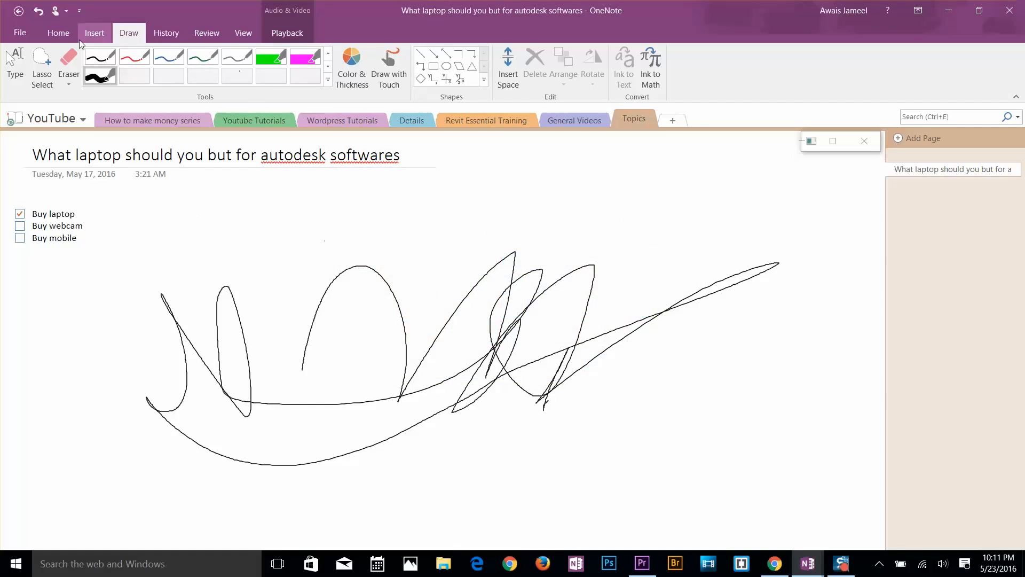
# In the Revit Essential Training section, set up a thick dark green highlighter and scribble over the paragraph starting "But Revit is not just about modeling"
pyautogui.click(569, 121)
pyautogui.click(506, 121)
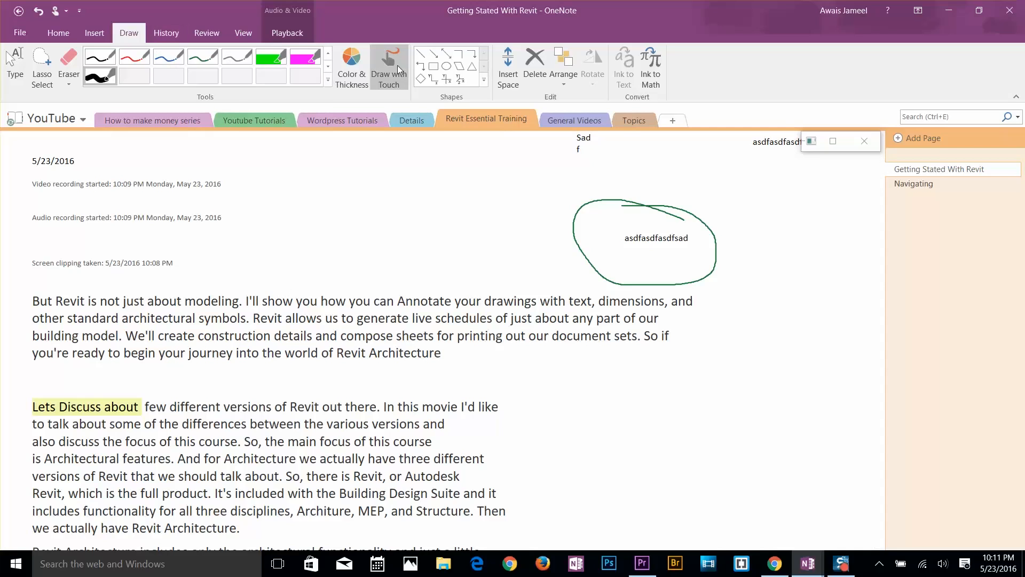
pyautogui.click(351, 68)
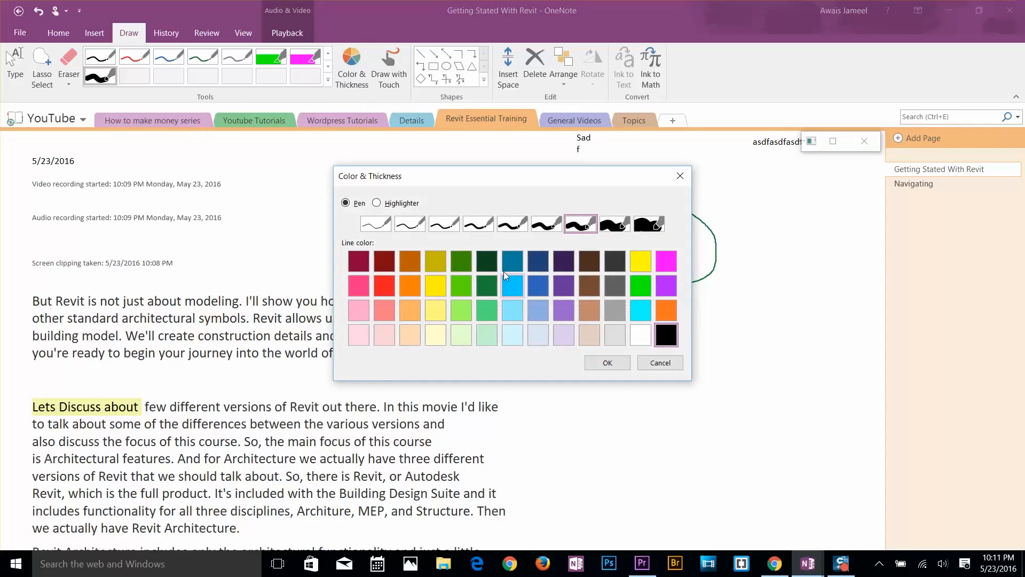
pyautogui.click(487, 288)
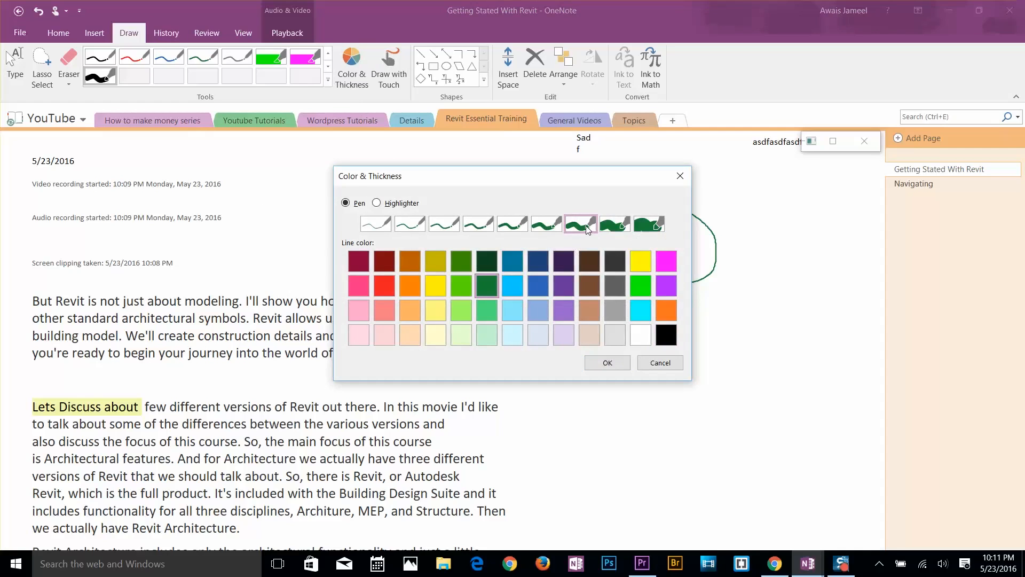
pyautogui.click(376, 203)
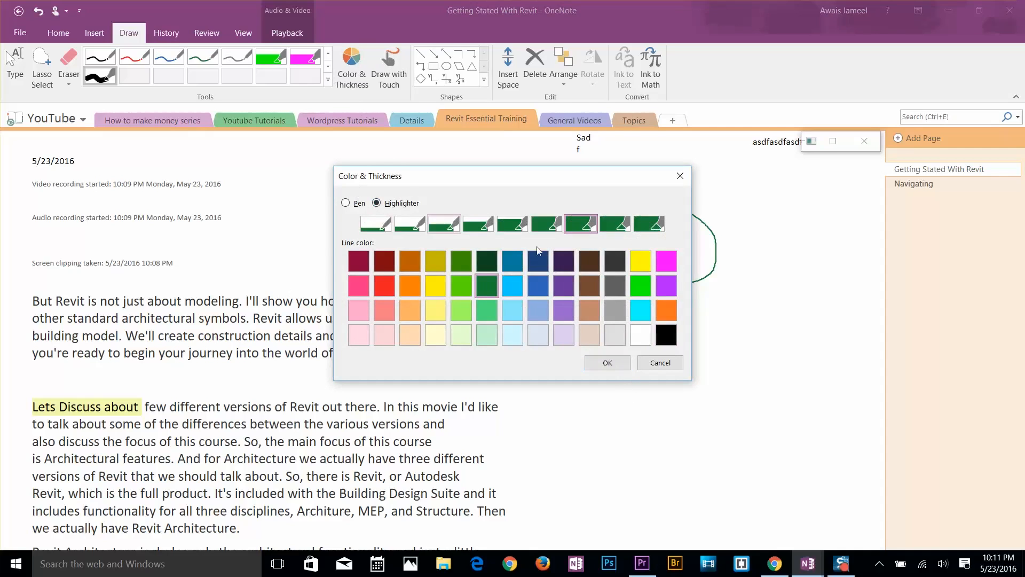
pyautogui.click(578, 228)
pyautogui.click(607, 363)
pyautogui.moveTo(176, 314)
pyautogui.mouseDown()
pyautogui.moveTo(419, 342)
pyautogui.moveTo(204, 341)
pyautogui.moveTo(316, 400)
pyautogui.moveTo(297, 407)
pyautogui.mouseUp()
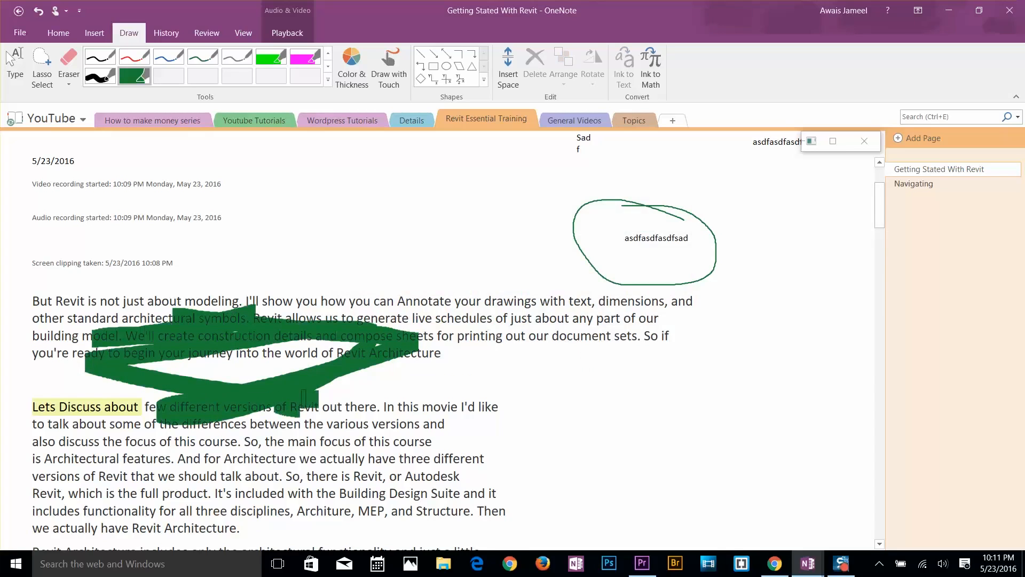
# Draw another freehand dark green stroke across the note with Draw with Touch and toggle Snap To Grid for shapes
pyautogui.click(395, 85)
pyautogui.moveTo(421, 263)
pyautogui.mouseDown()
pyautogui.moveTo(547, 348)
pyautogui.moveTo(452, 321)
pyautogui.mouseUp()
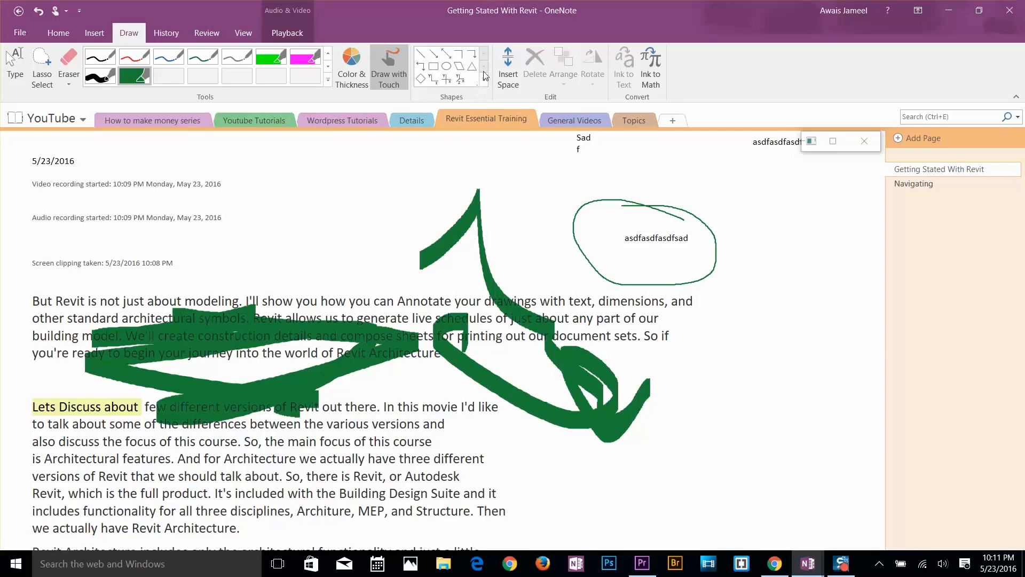
pyautogui.click(484, 79)
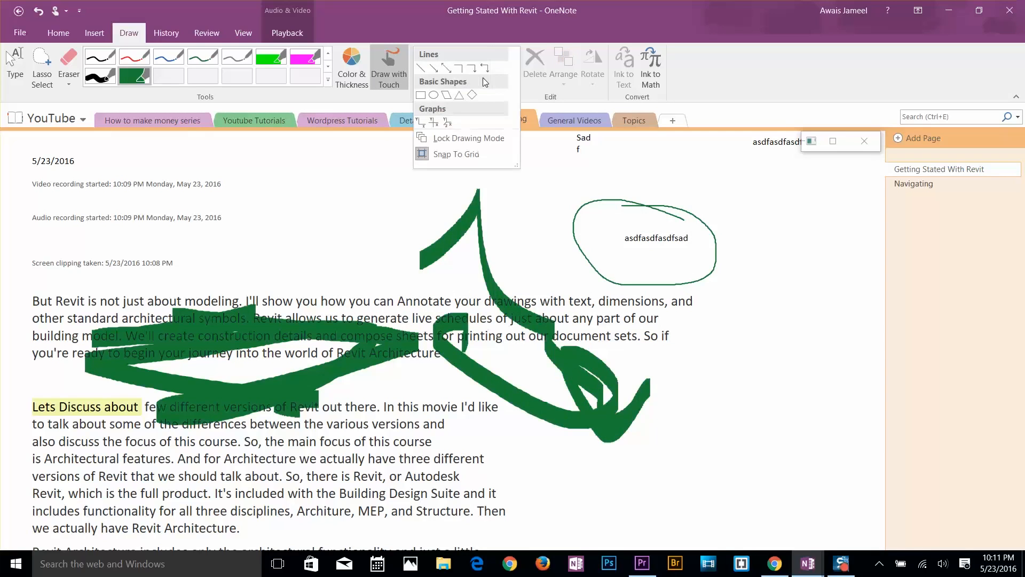
pyautogui.click(461, 159)
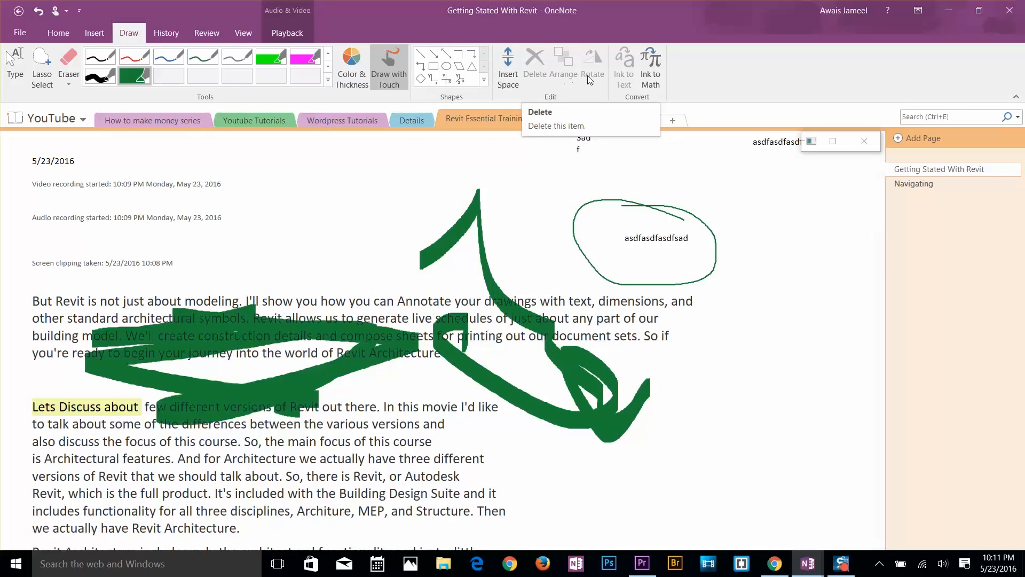
# Return to text selection, select part of "But Revit is not just about modeling", and view the Arrange options
pyautogui.click(15, 64)
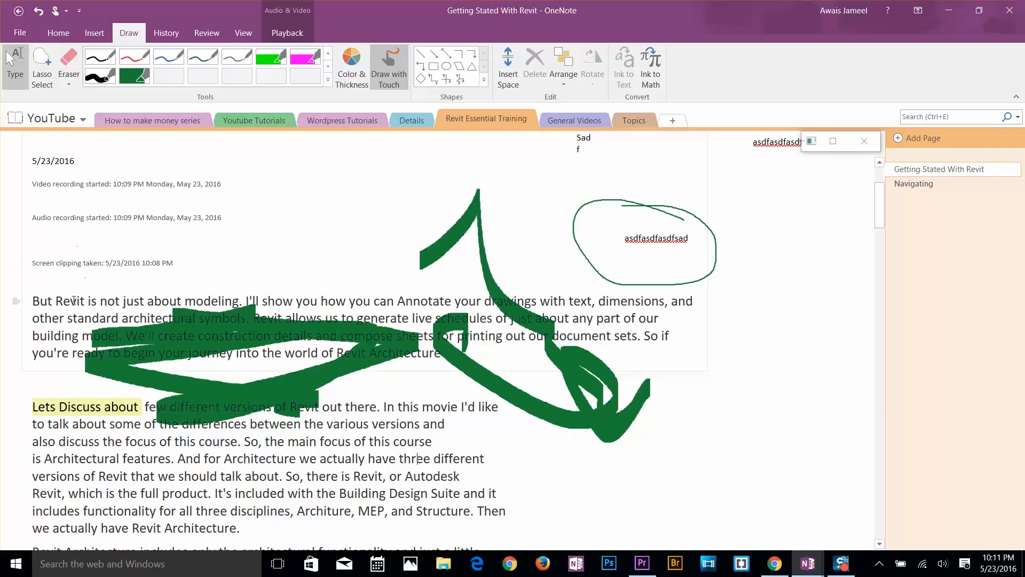
pyautogui.moveTo(63, 301); pyautogui.dragTo(213, 301)
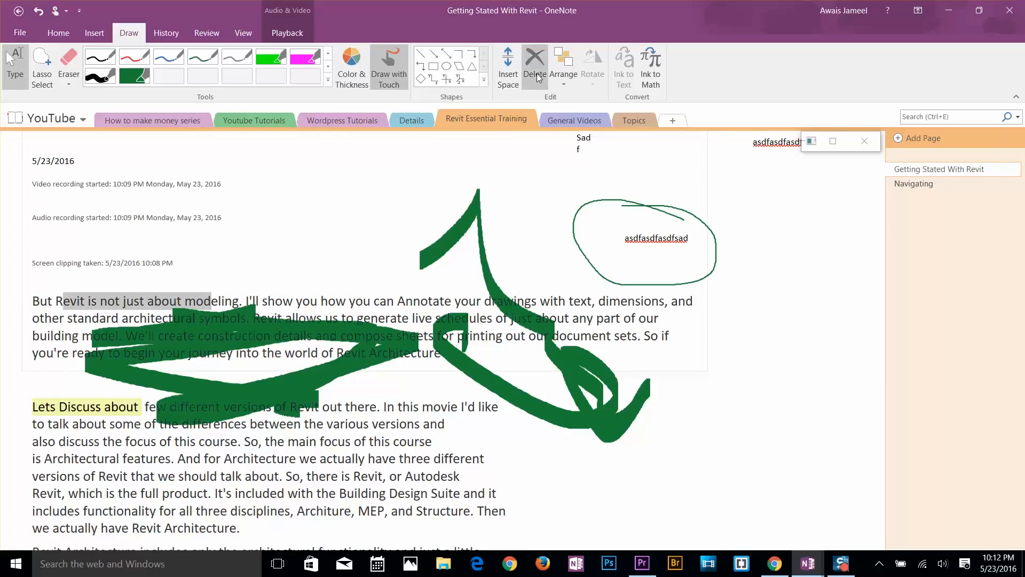
pyautogui.click(569, 84)
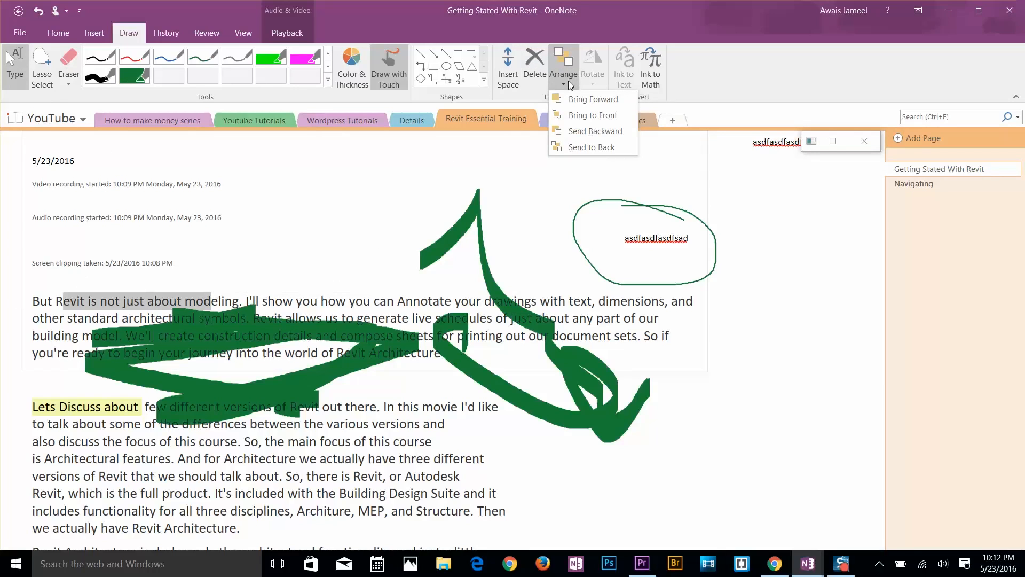
pyautogui.click(566, 81)
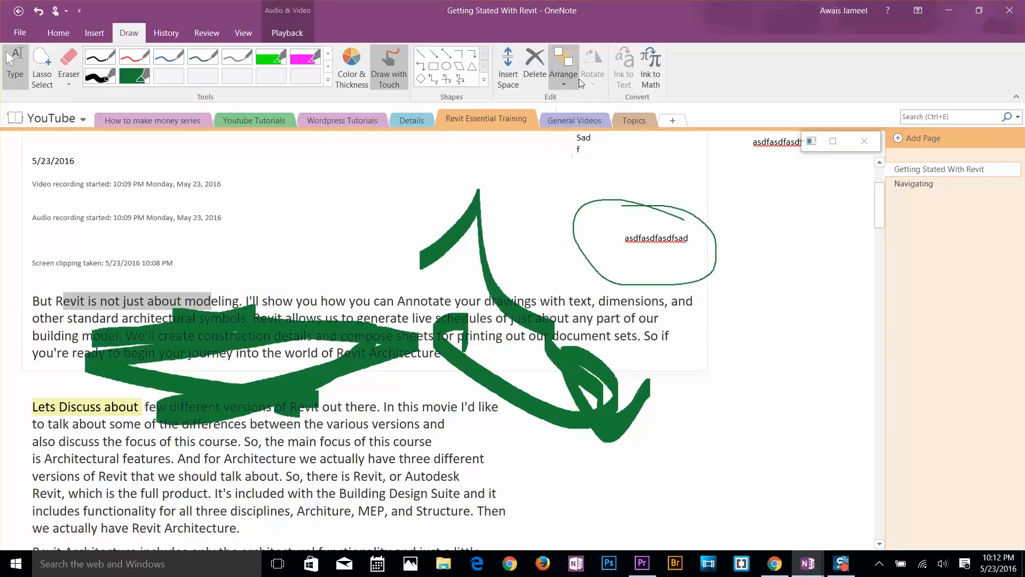
# Run a spelling check on the Revit note and return to the page content
pyautogui.click(206, 33)
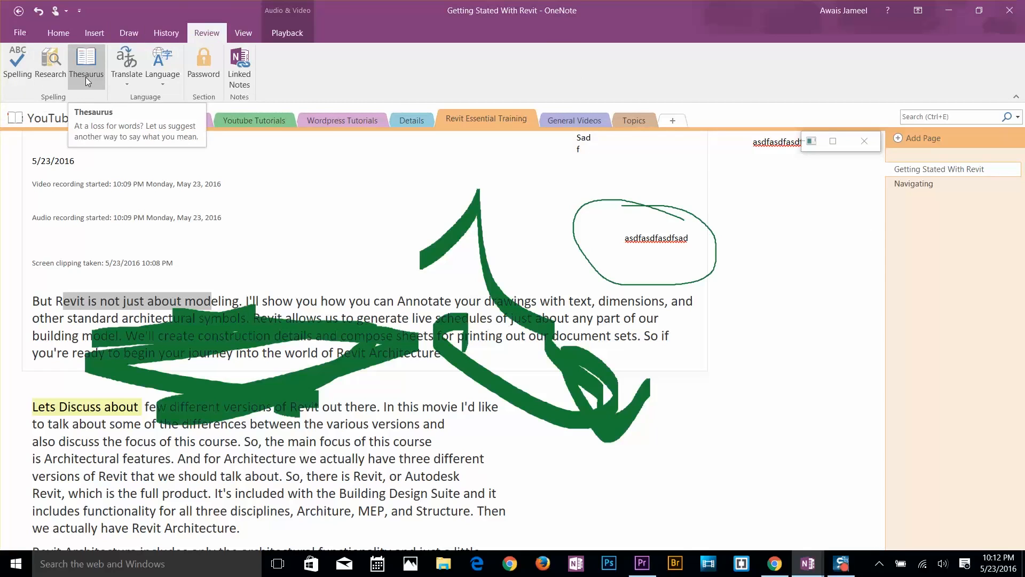
pyautogui.click(16, 75)
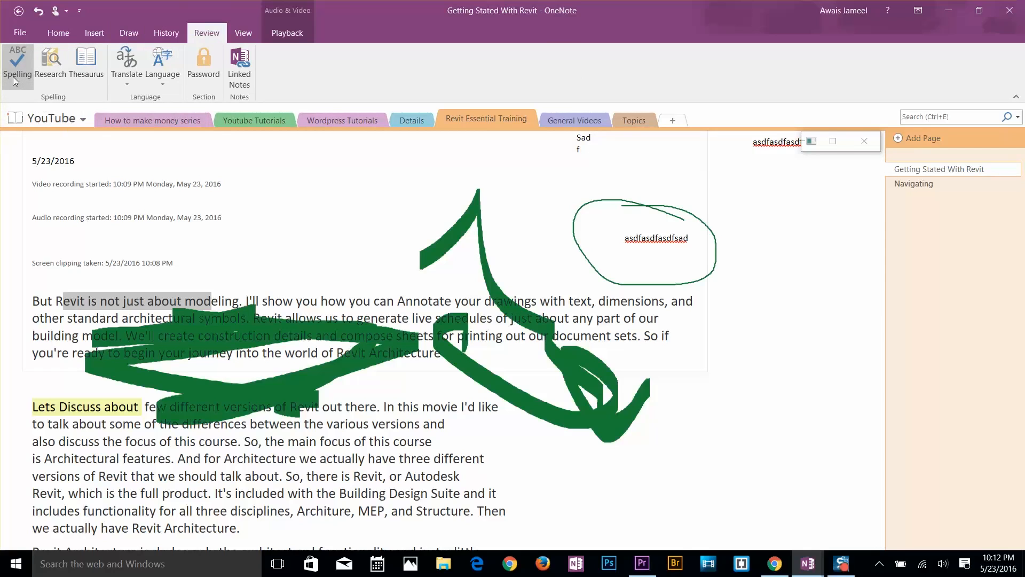
pyautogui.click(492, 319)
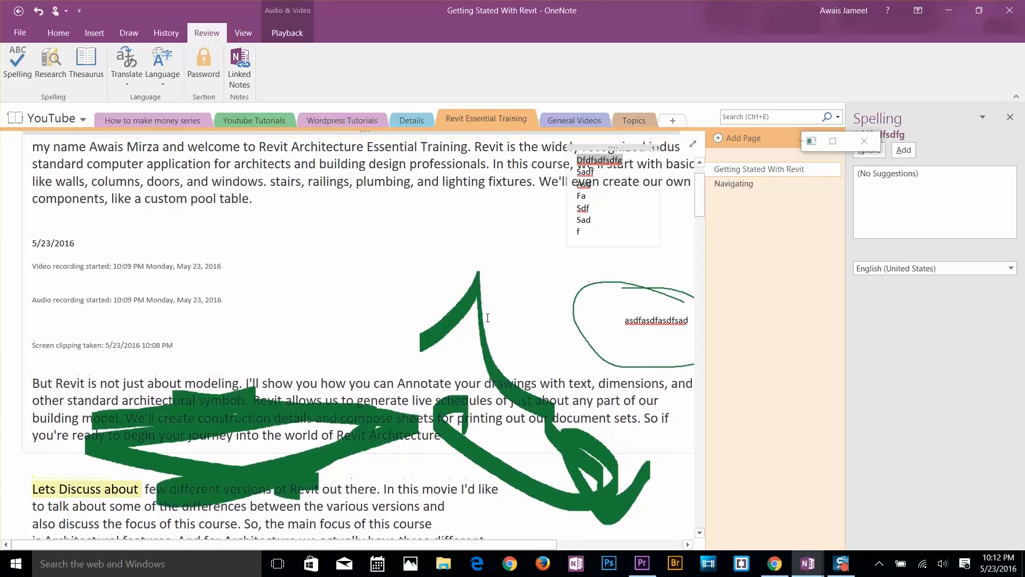
pyautogui.click(552, 221)
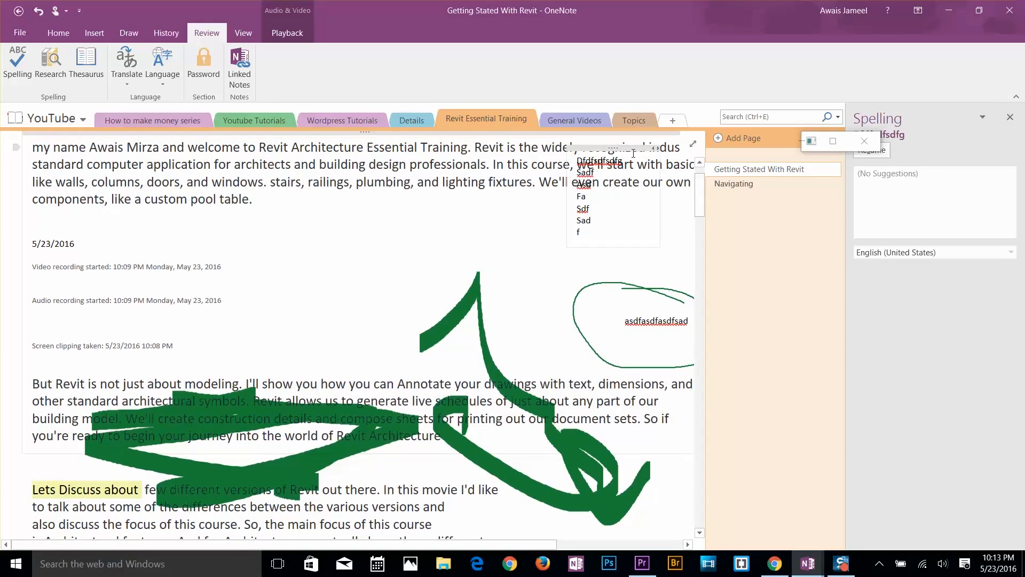
# Remove the stray text container starting with "Dfdfsdfsdfg" from the note and close the spelling check
pyautogui.moveTo(633, 148); pyautogui.dragTo(369, 213)
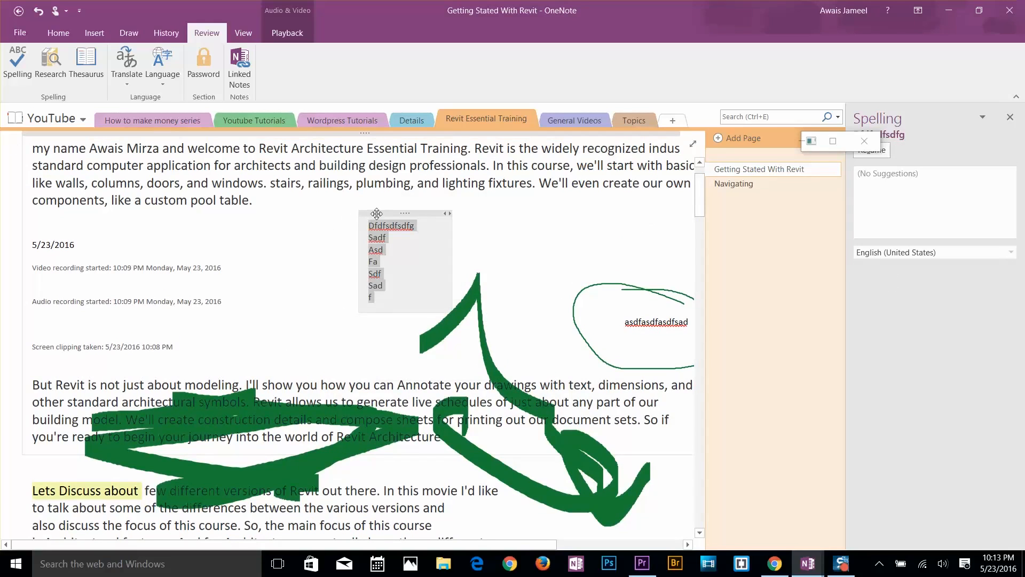
pyautogui.rightClick(377, 214)
pyautogui.click(409, 289)
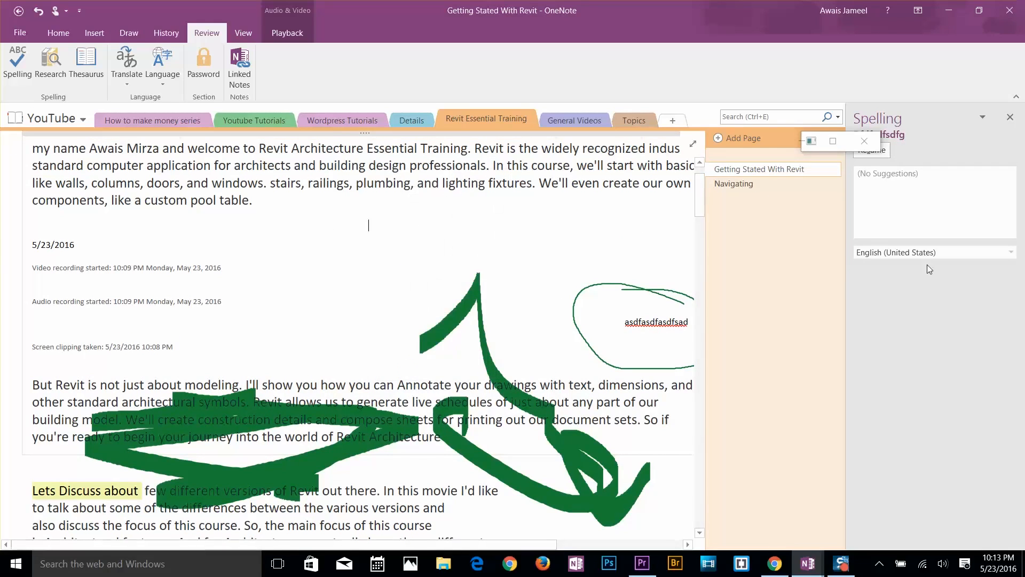
pyautogui.click(1010, 116)
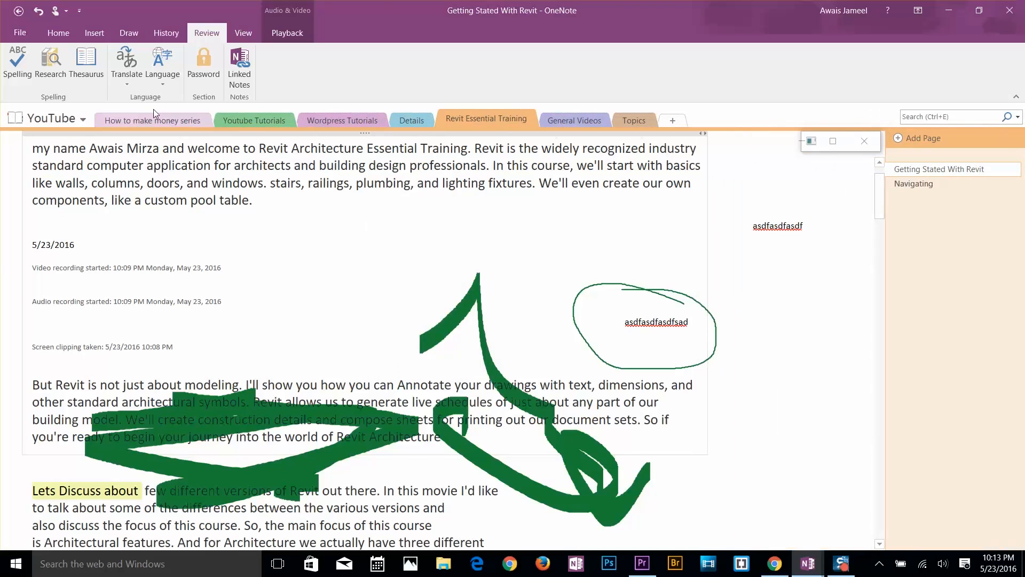
# View the password protection options for the Revit Essential Training section, close them, and show the language options
pyautogui.click(203, 66)
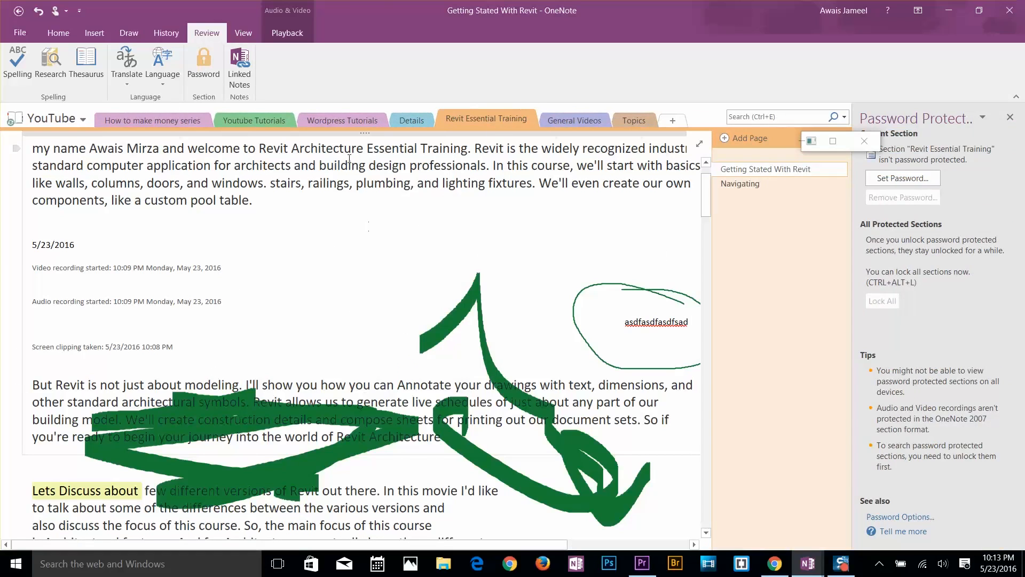
pyautogui.click(1010, 117)
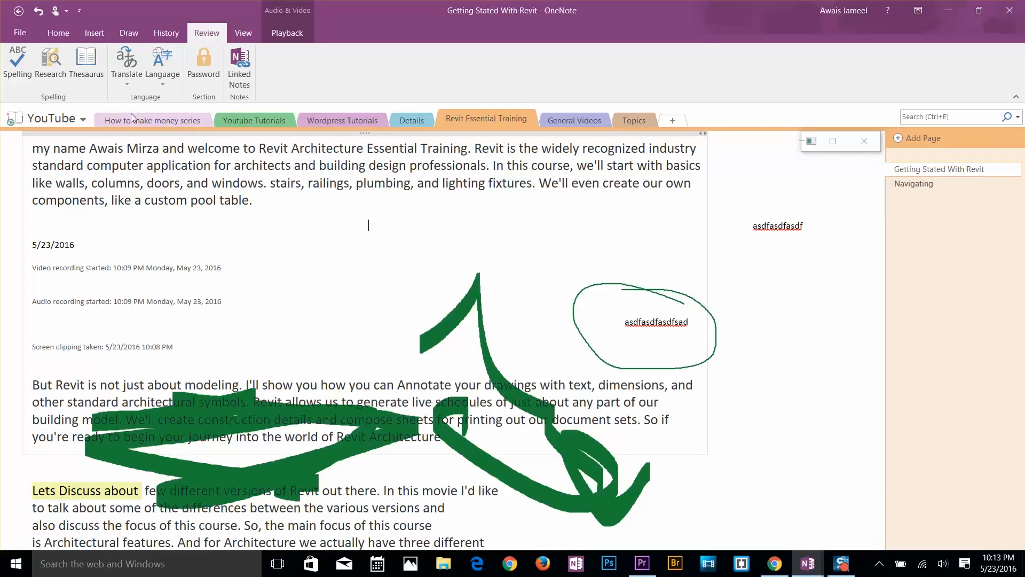
pyautogui.click(162, 69)
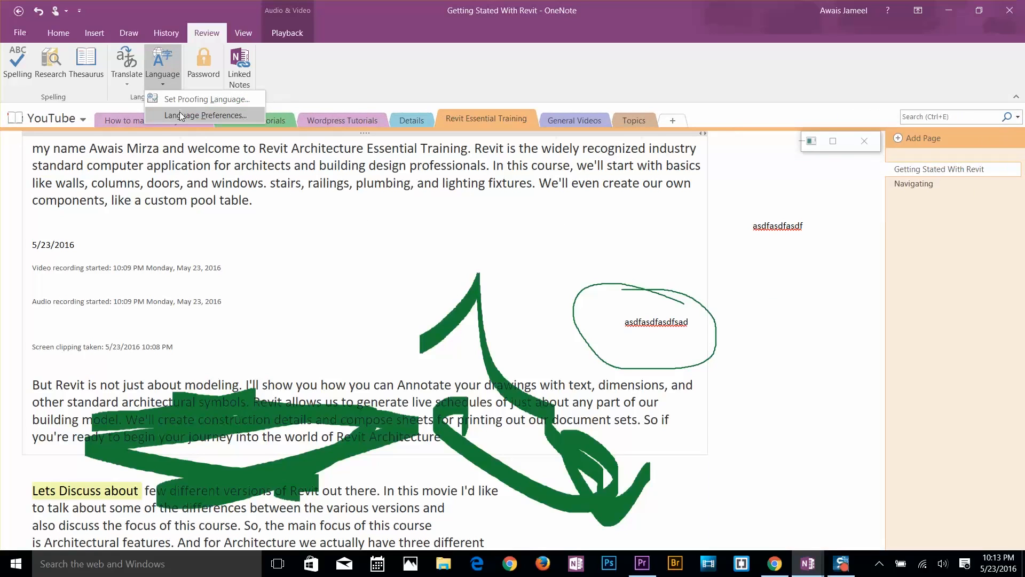
# Dismiss the language options, zoom the Revit page in and back out, and view the paper size settings
pyautogui.click(371, 79)
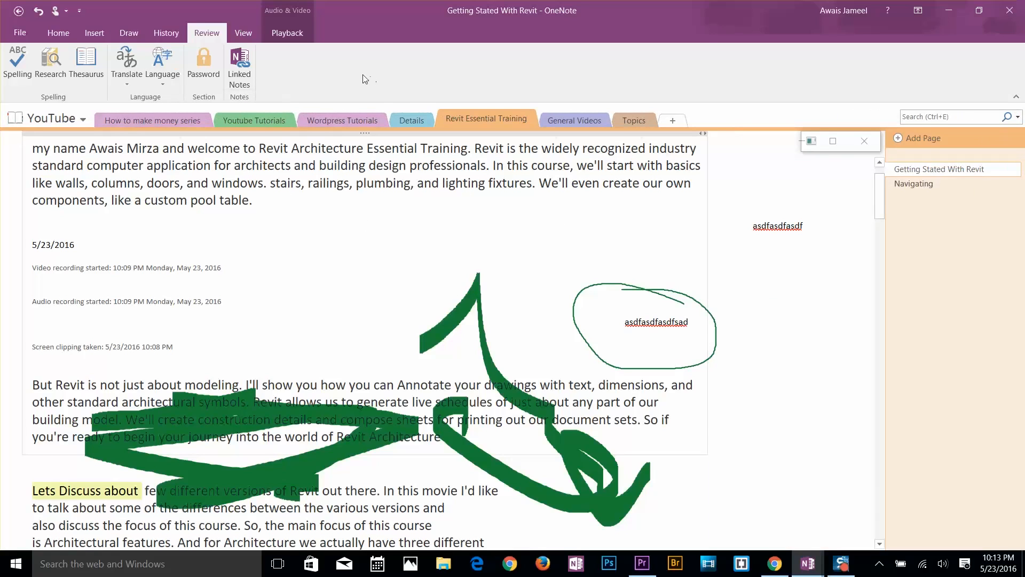
pyautogui.click(250, 36)
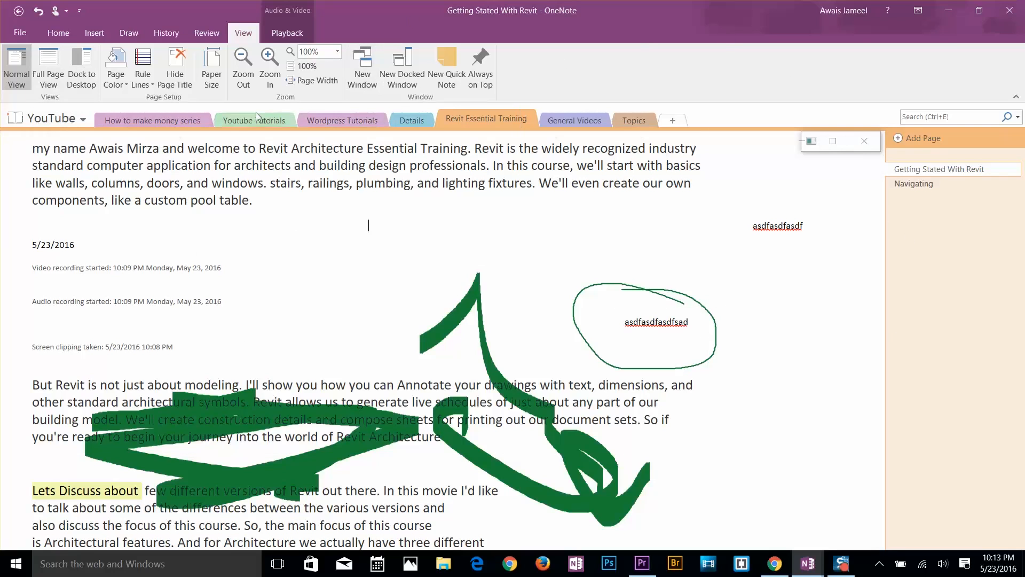
pyautogui.click(270, 73)
pyautogui.click(245, 75)
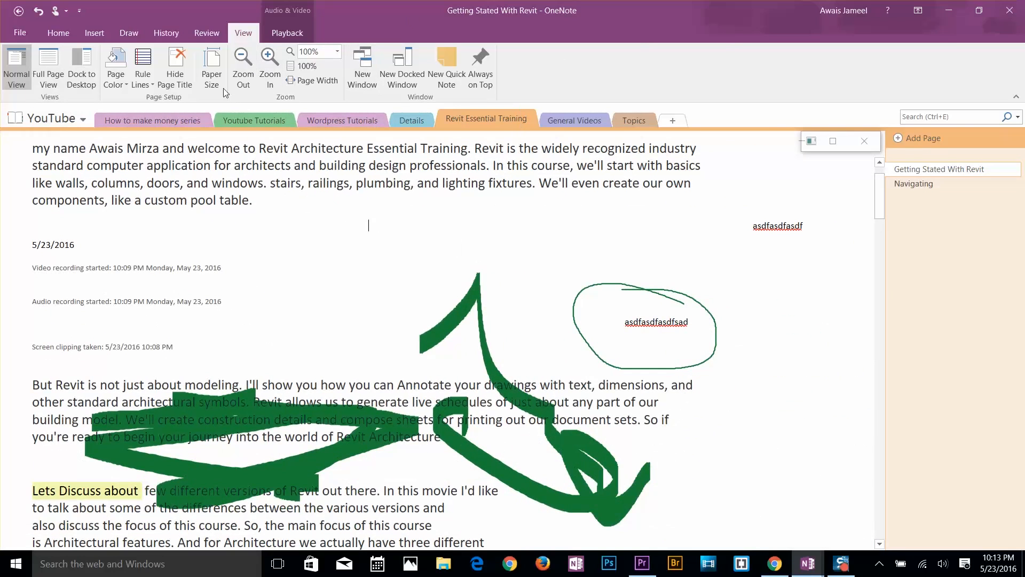
pyautogui.click(212, 69)
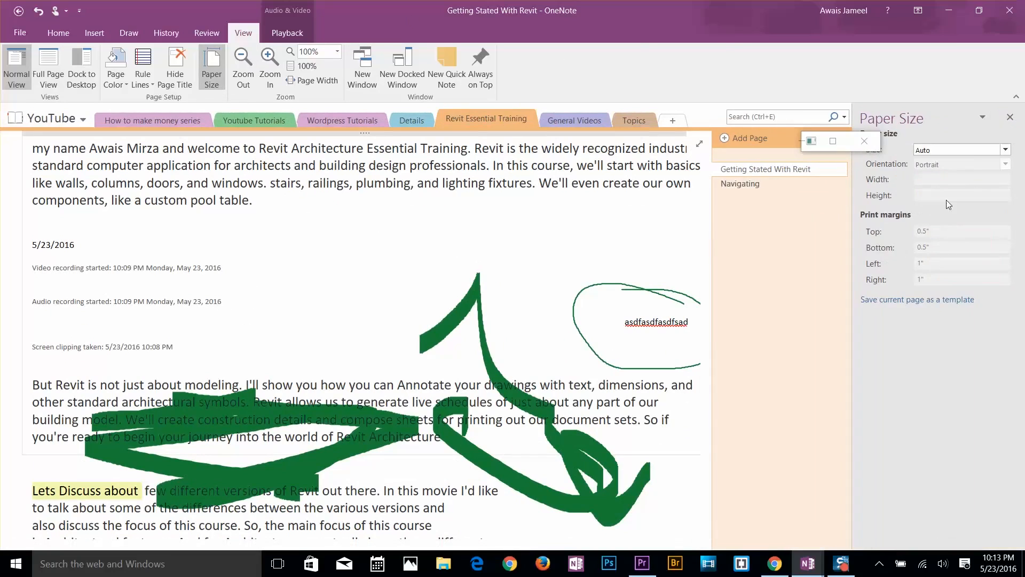
pyautogui.click(342, 156)
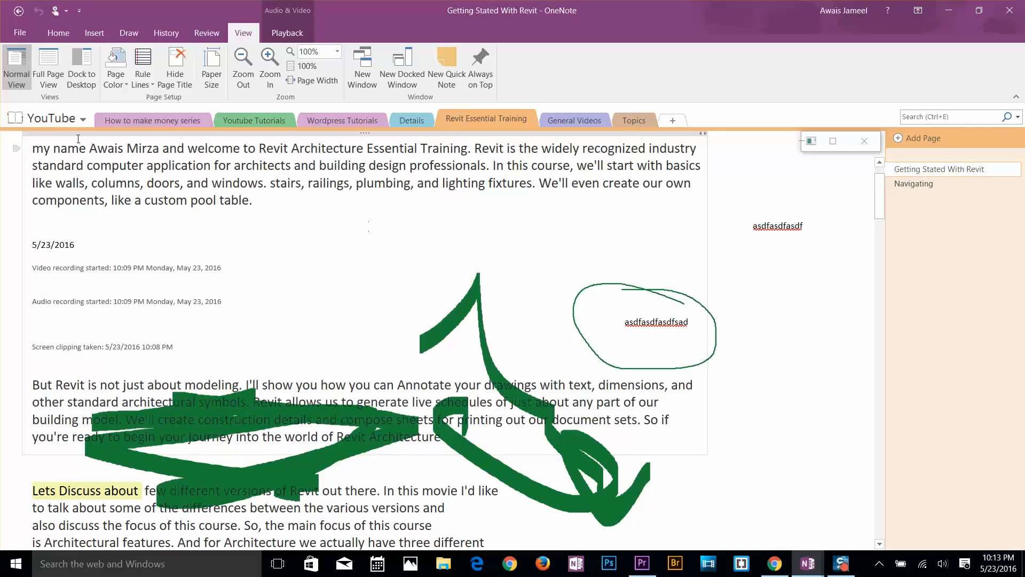
# Switch to the General notebook and add a section named "youtube tutorial"
pyautogui.click(81, 120)
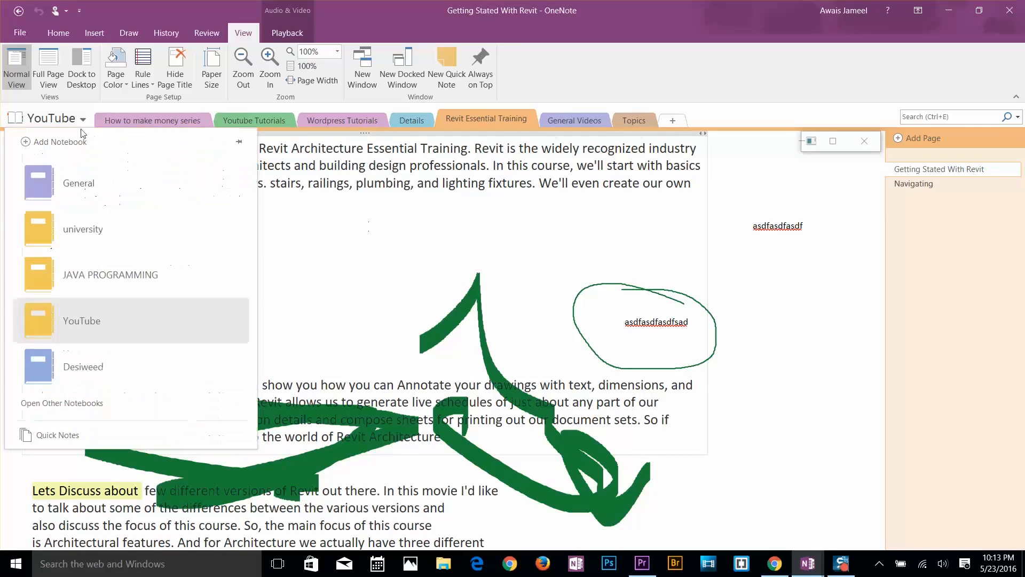
pyautogui.click(78, 183)
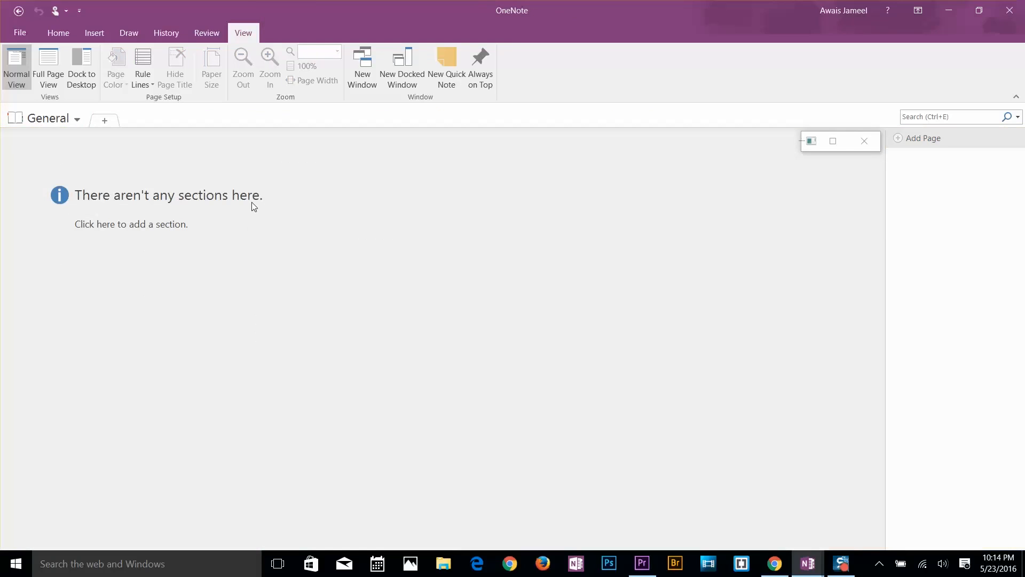
pyautogui.click(106, 121)
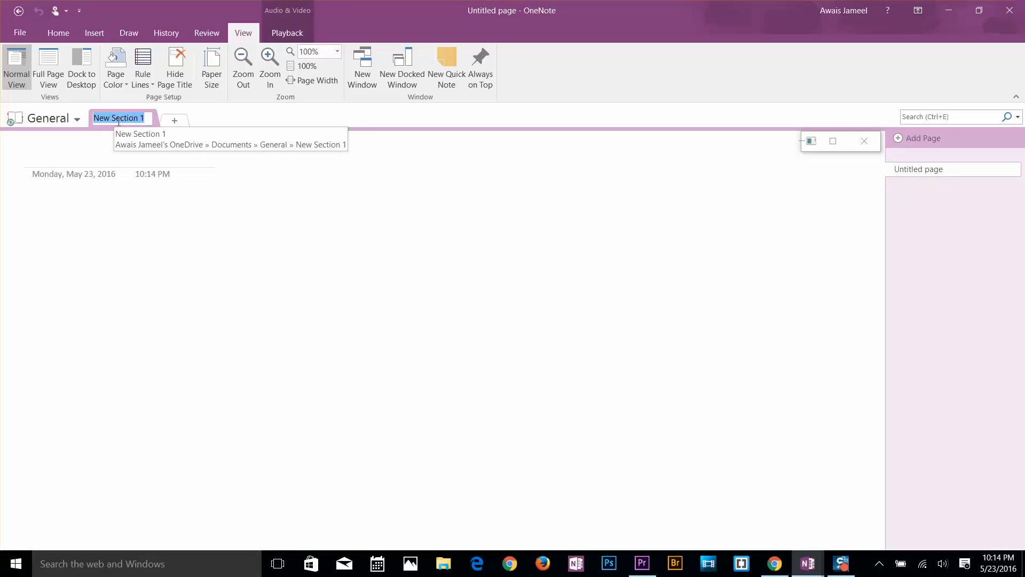
pyautogui.write('youtube ')
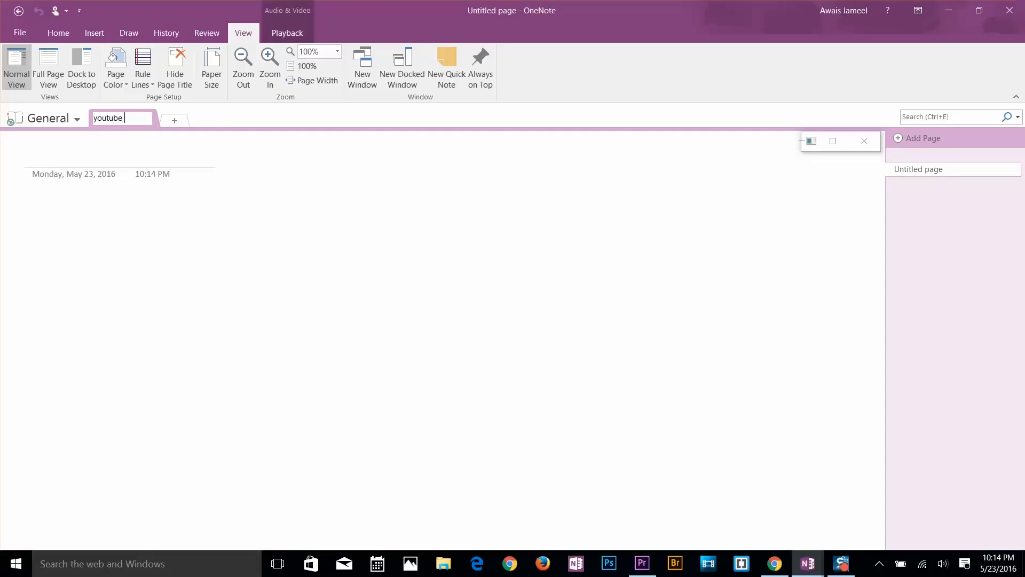
pyautogui.write('tutorial')
pyautogui.press('Return')
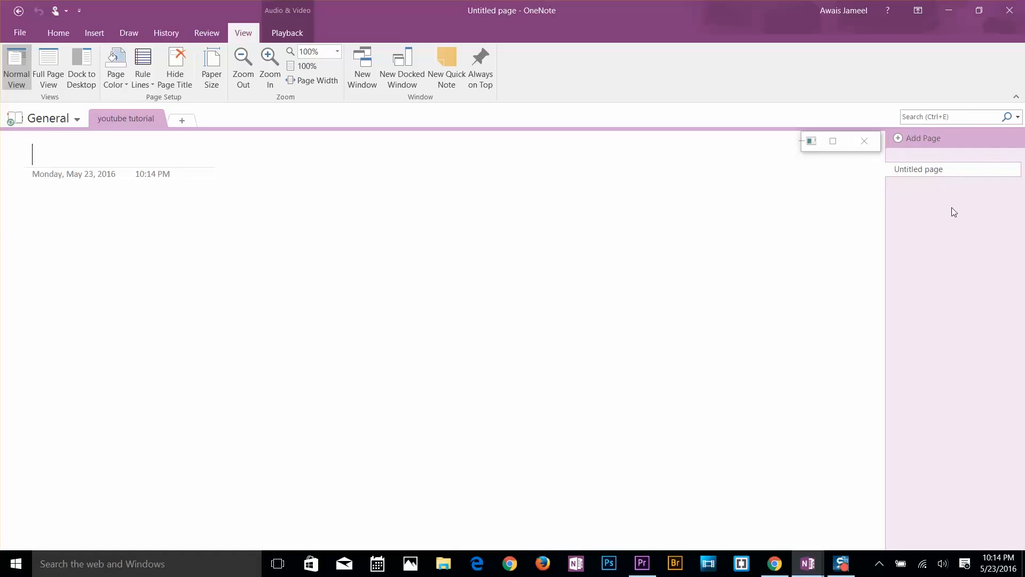
# Title the untitled page in the youtube tutorial section "Onenote tutorial"
pyautogui.write('one')
pyautogui.press('BackSpace')
pyautogui.press('BackSpace')
pyautogui.press('BackSpace')
pyautogui.write('onenote tutoria')
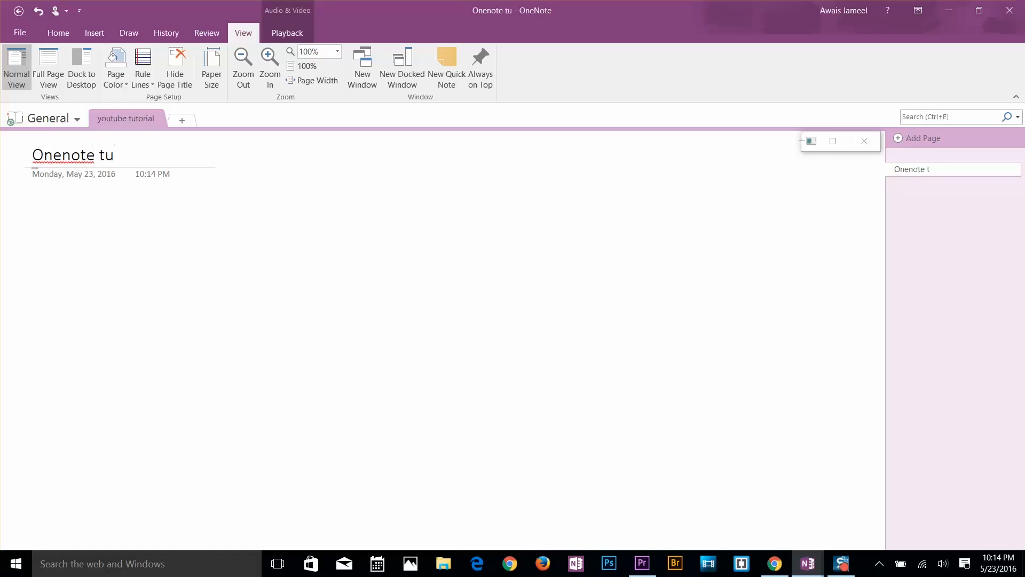
pyautogui.write('l')
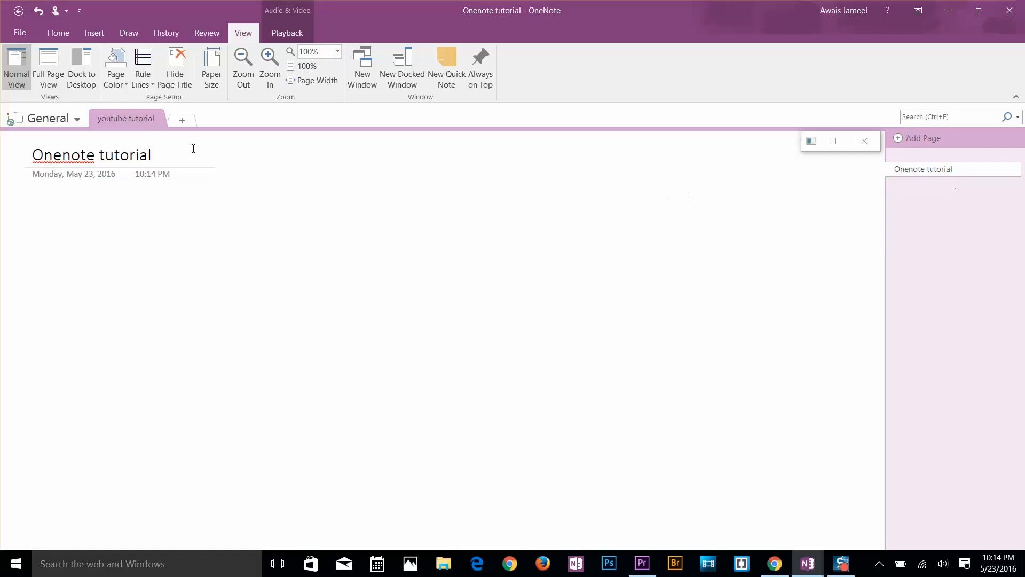
# Add a second page to the youtube tutorial section and title it "Photoshop tutorial"
pyautogui.click(934, 114)
pyautogui.press('Escape')
pyautogui.click(930, 144)
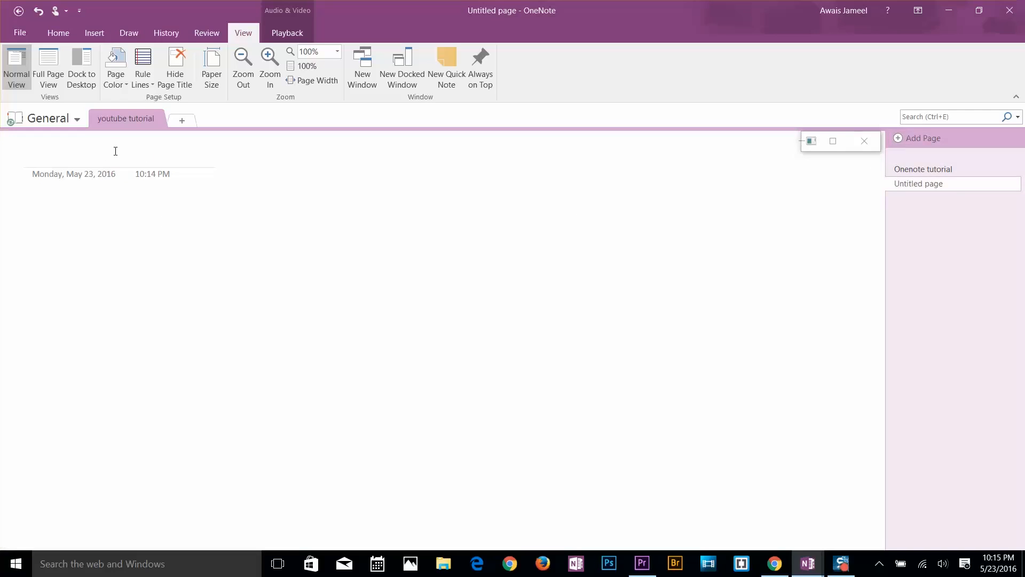
pyautogui.write('p')
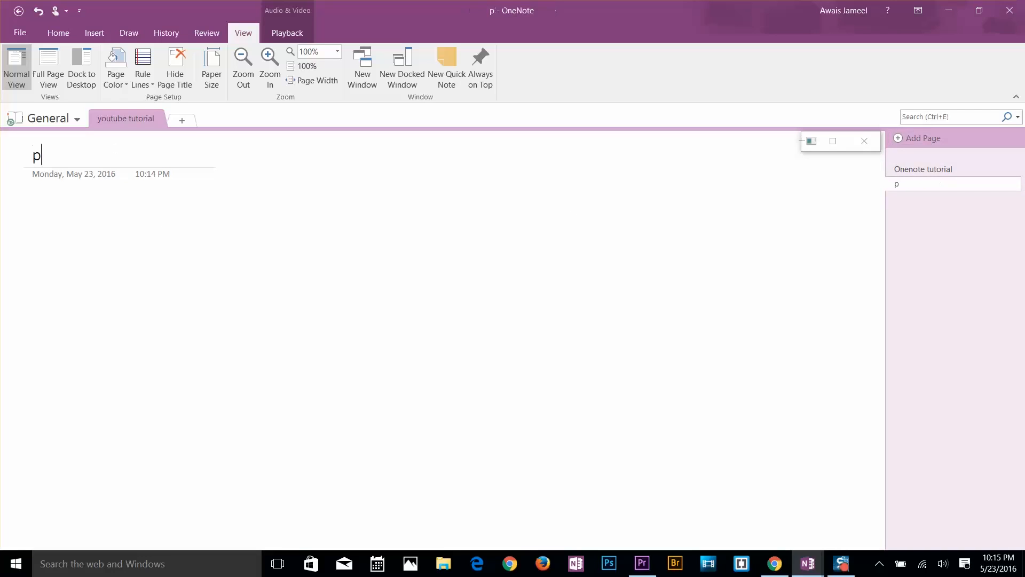
pyautogui.write('hotoshop tutorial')
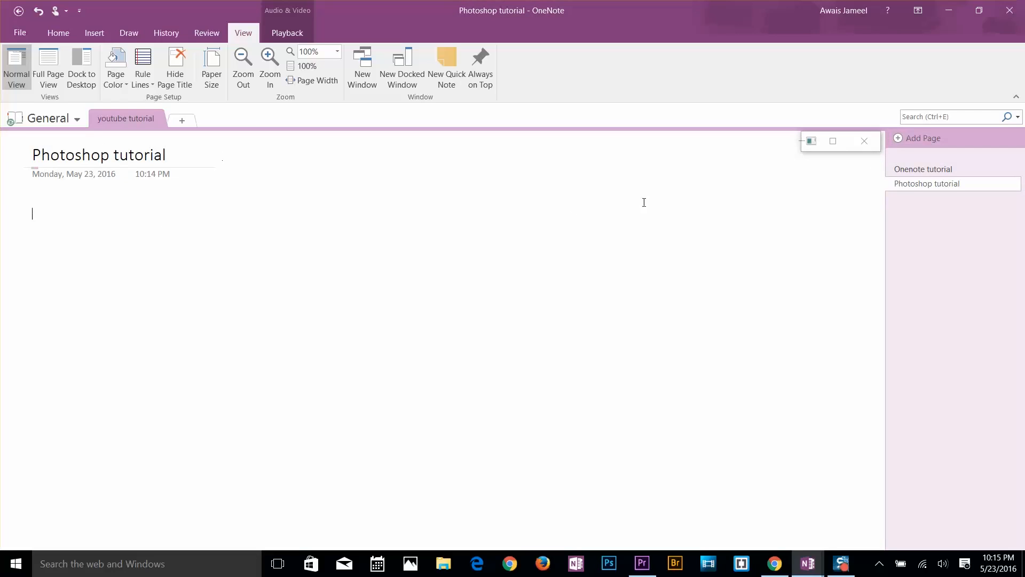
# Add a third page to the youtube tutorial section and title it "Autocad tutorials"
pyautogui.click(908, 138)
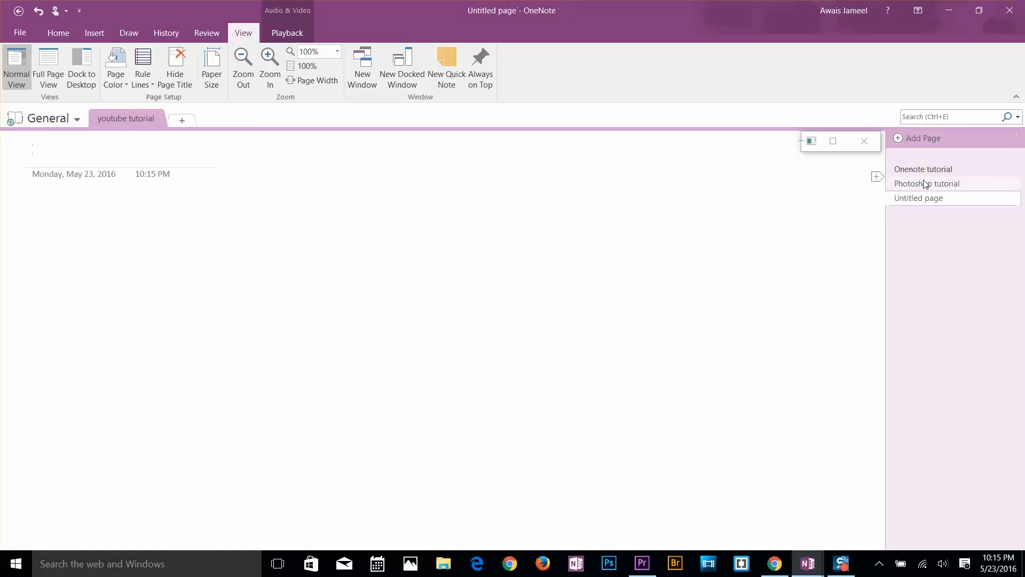
pyautogui.write('autocad tutorials')
pyautogui.press('Return')
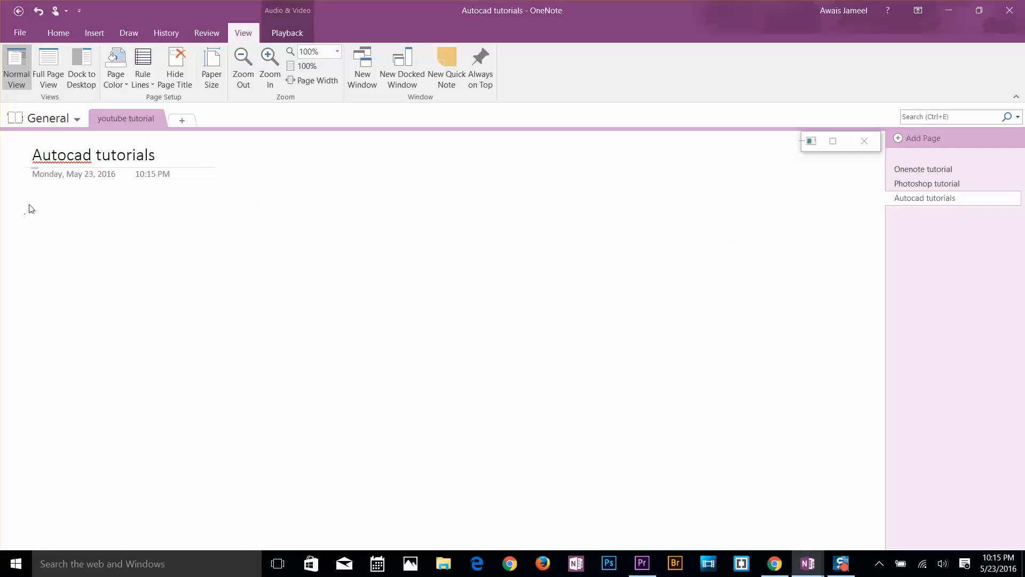
# Draw a large freehand circle with scribbled handwriting inside it below the Autocad tutorials title, using a thin green pen
pyautogui.click(128, 32)
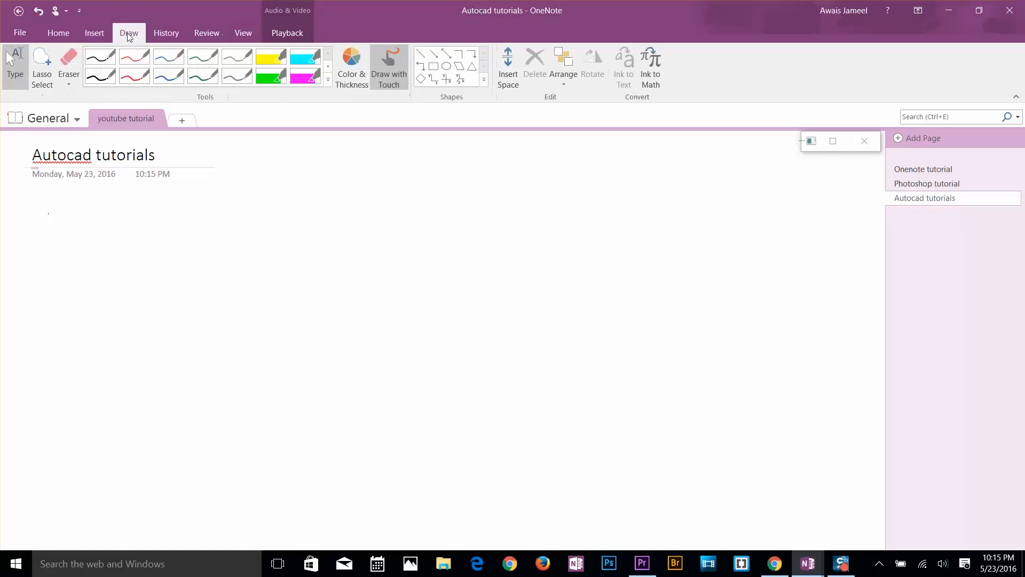
pyautogui.click(202, 56)
pyautogui.moveTo(119, 201)
pyautogui.mouseDown()
pyautogui.moveTo(229, 217)
pyautogui.moveTo(110, 188)
pyautogui.mouseUp()
pyautogui.moveTo(86, 240)
pyautogui.mouseDown()
pyautogui.moveTo(79, 300)
pyautogui.moveTo(94, 281)
pyautogui.mouseUp()
pyautogui.moveTo(81, 278)
pyautogui.mouseDown()
pyautogui.moveTo(94, 272)
pyautogui.moveTo(163, 297)
pyautogui.mouseUp()
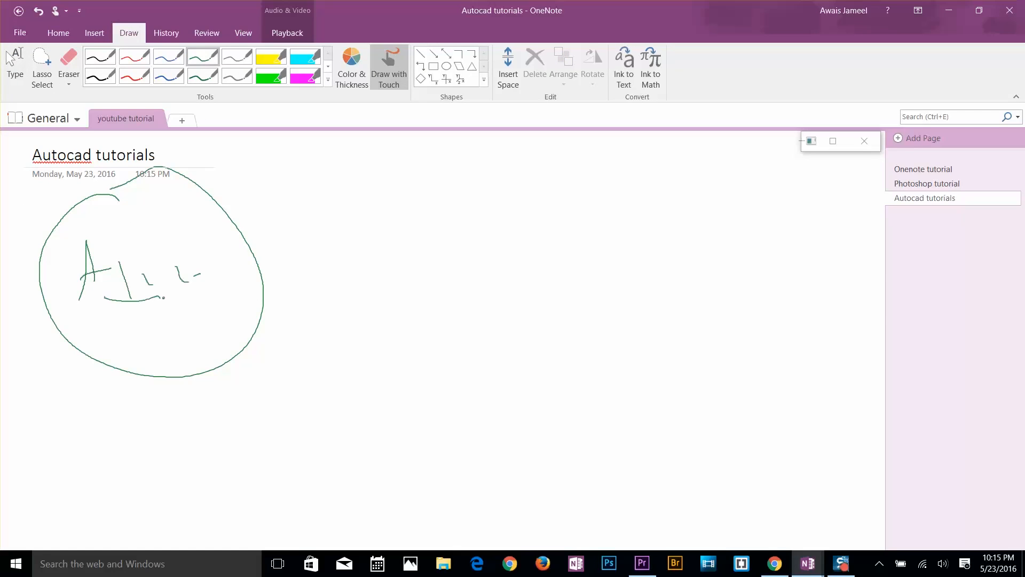
# Try to take a screen clipping of the browser window for the Autocad tutorials page
pyautogui.click(94, 33)
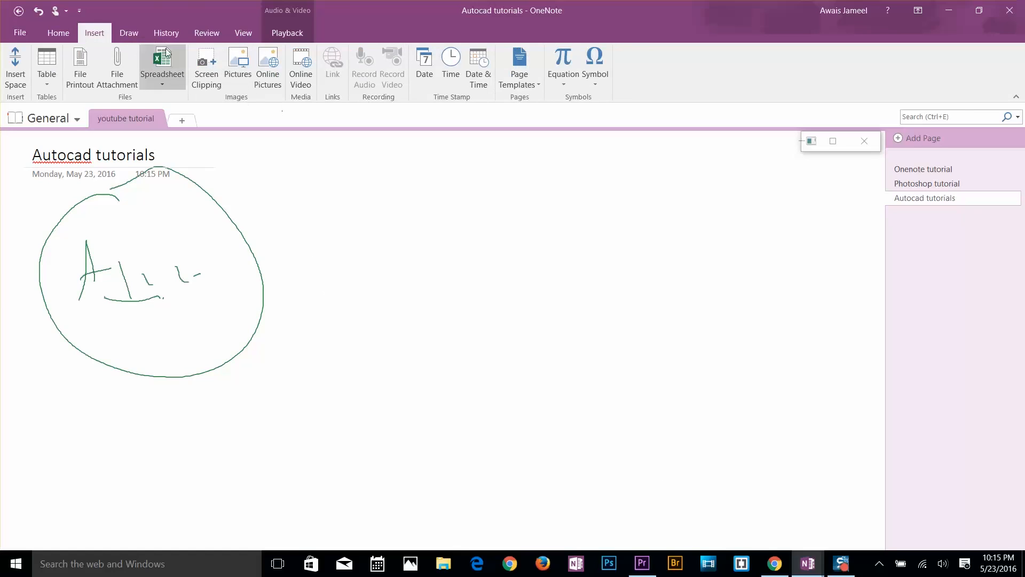
pyautogui.click(205, 69)
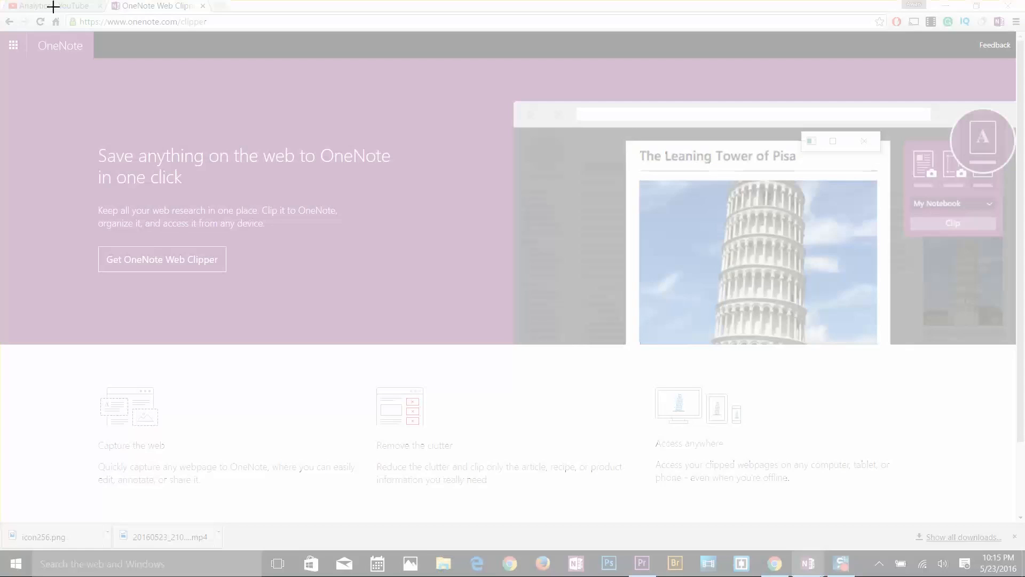
pyautogui.click(54, 7)
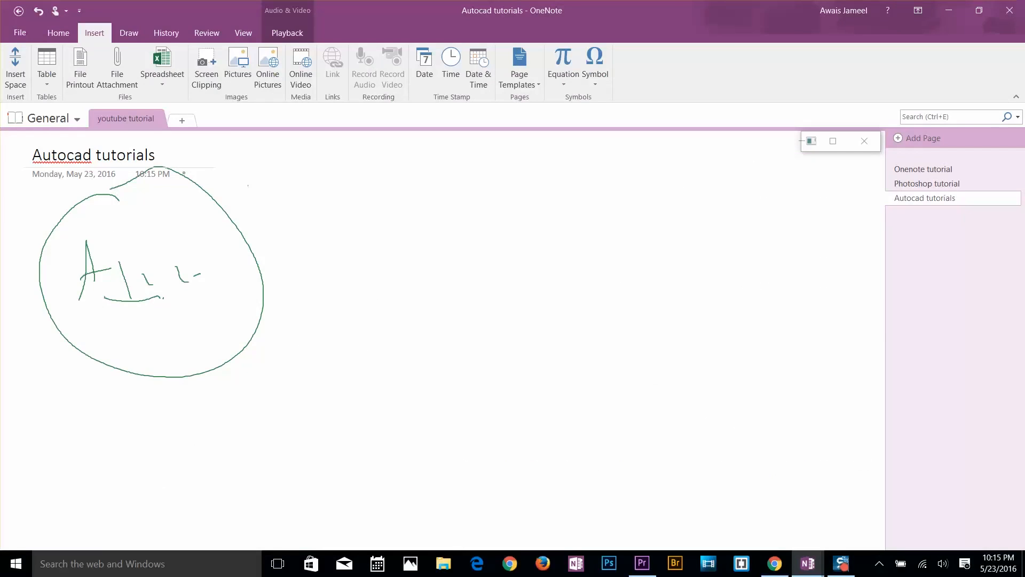
# Add four new sections with default names to the General notebook
pyautogui.click(184, 122)
pyautogui.click(250, 121)
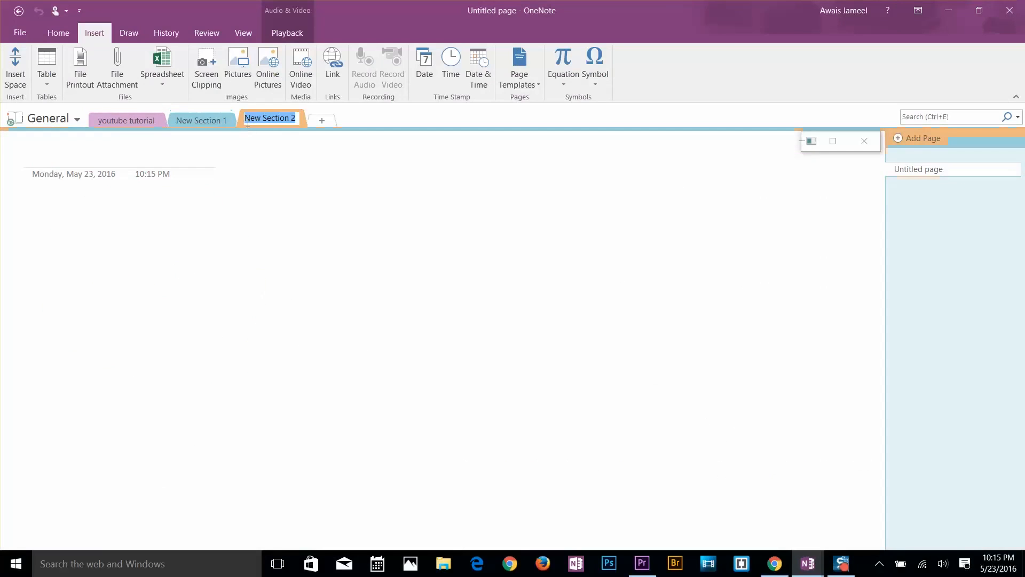
pyautogui.click(322, 121)
pyautogui.click(389, 121)
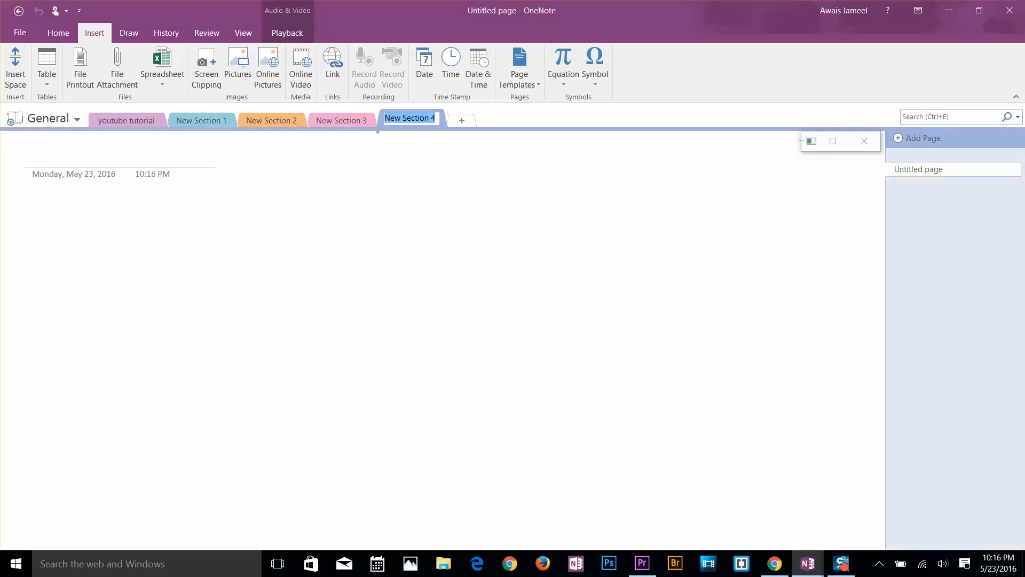
# Delete the sections New Section 3 and New Section 4 from the General notebook
pyautogui.rightClick(344, 124)
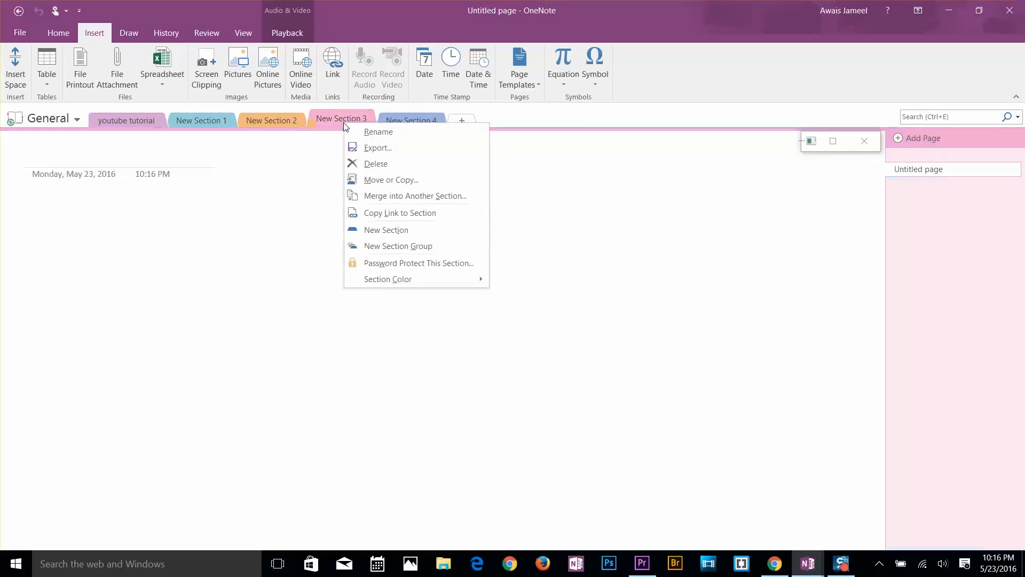
pyautogui.click(368, 164)
pyautogui.click(487, 318)
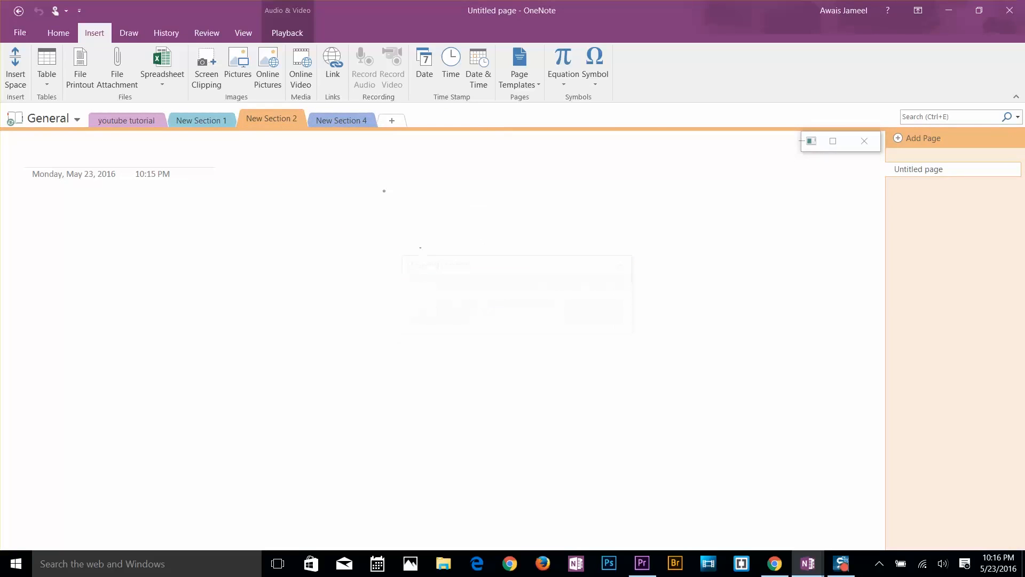
pyautogui.rightClick(343, 122)
pyautogui.click(374, 165)
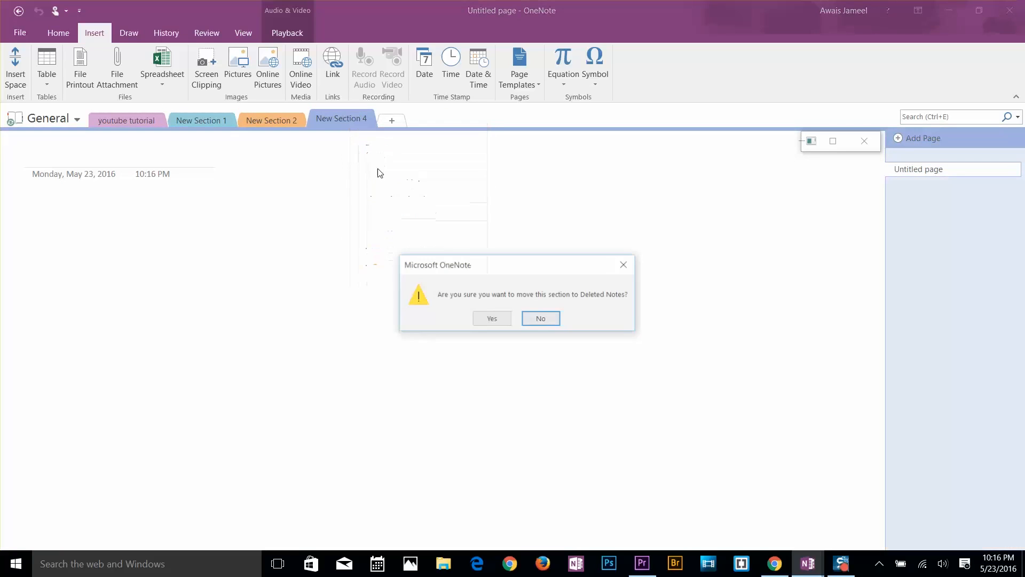
pyautogui.click(488, 318)
# Delete the sections New Section 2 and New Section 1 from the General notebook
pyautogui.rightClick(282, 120)
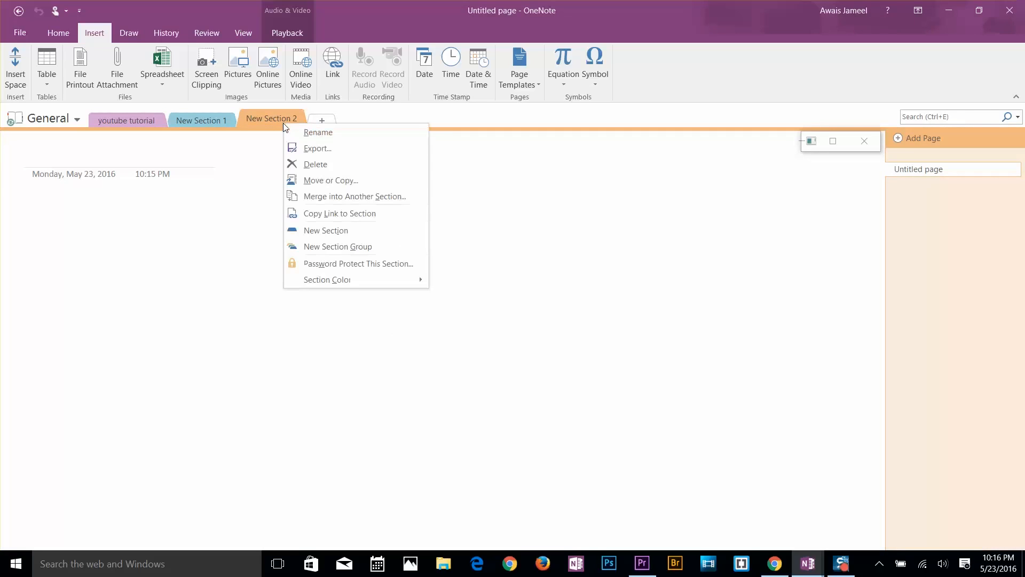
pyautogui.click(310, 166)
pyautogui.click(488, 319)
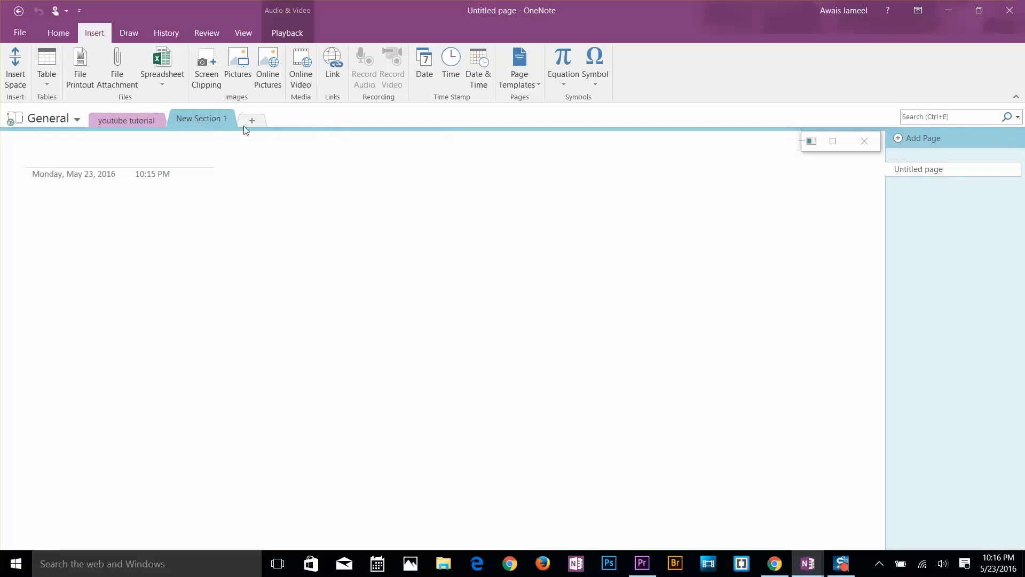
pyautogui.rightClick(214, 125)
pyautogui.click(241, 158)
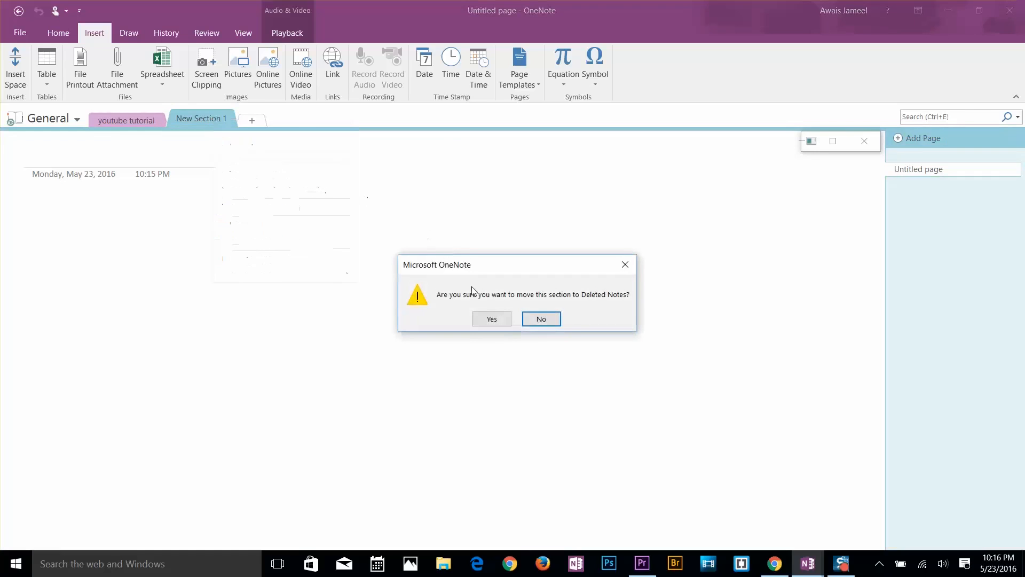
pyautogui.click(487, 318)
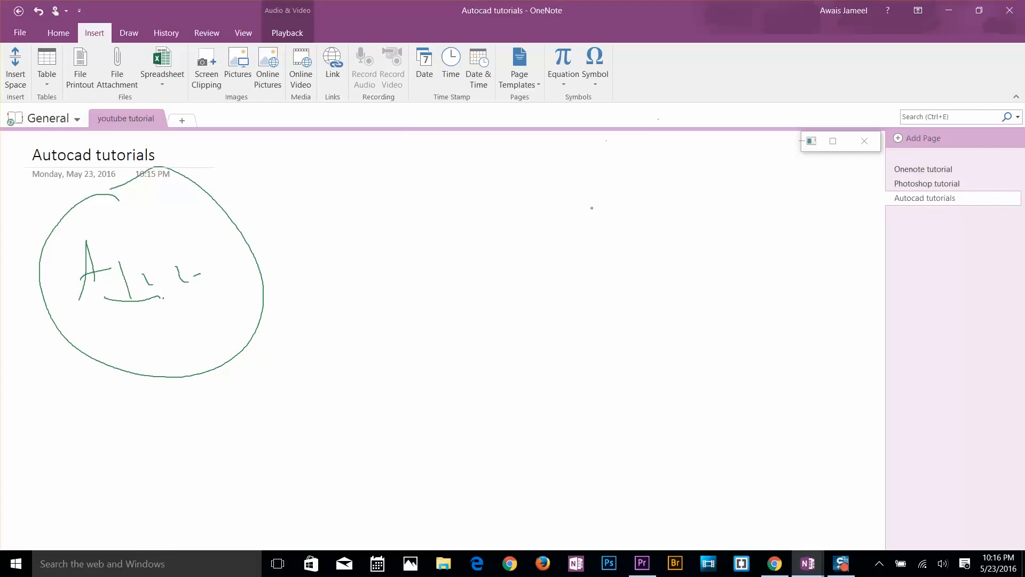
# Switch to Chrome and open google.com in a new tab
pyautogui.click(775, 563)
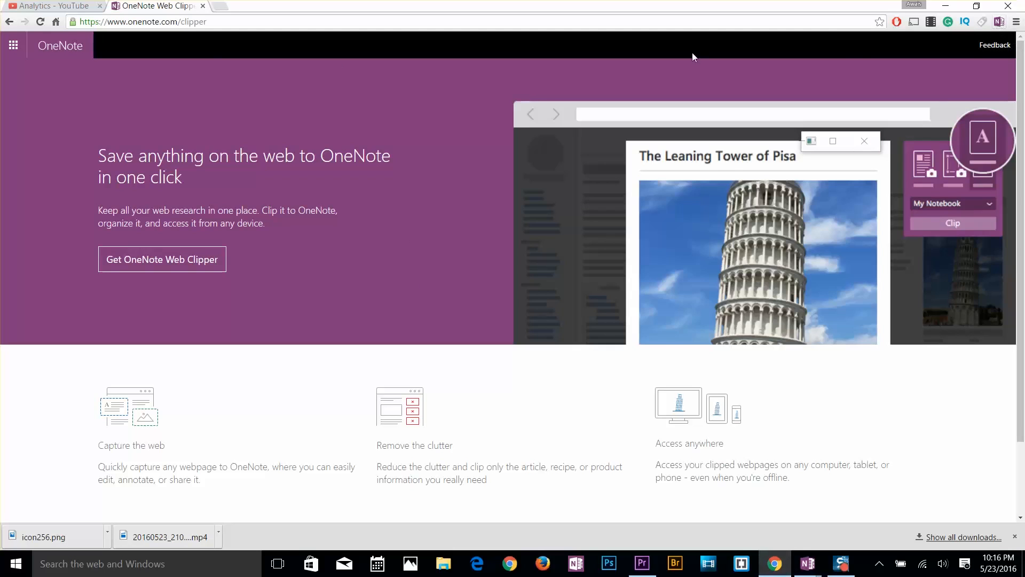
pyautogui.click(219, 6)
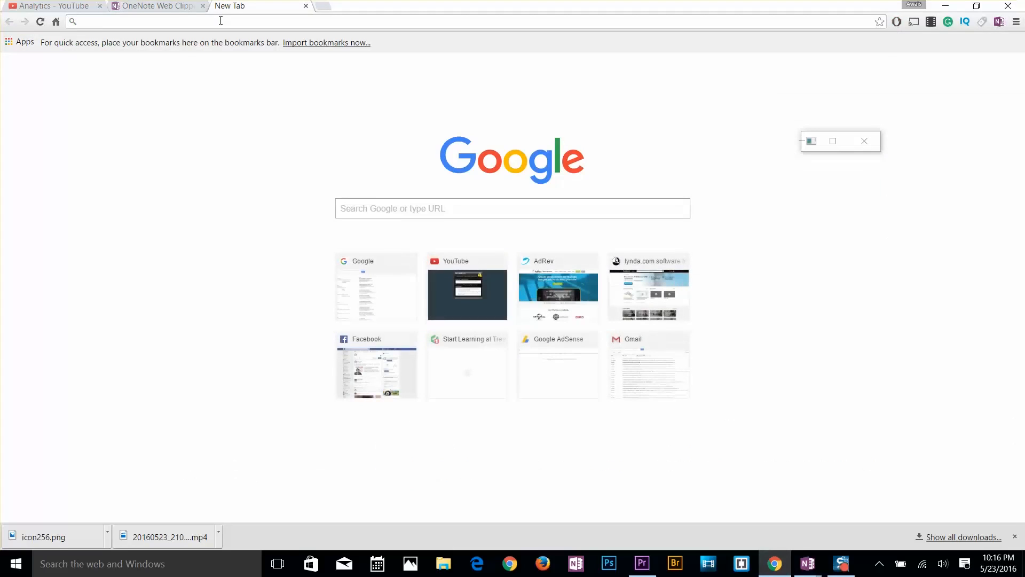
pyautogui.write('google.com')
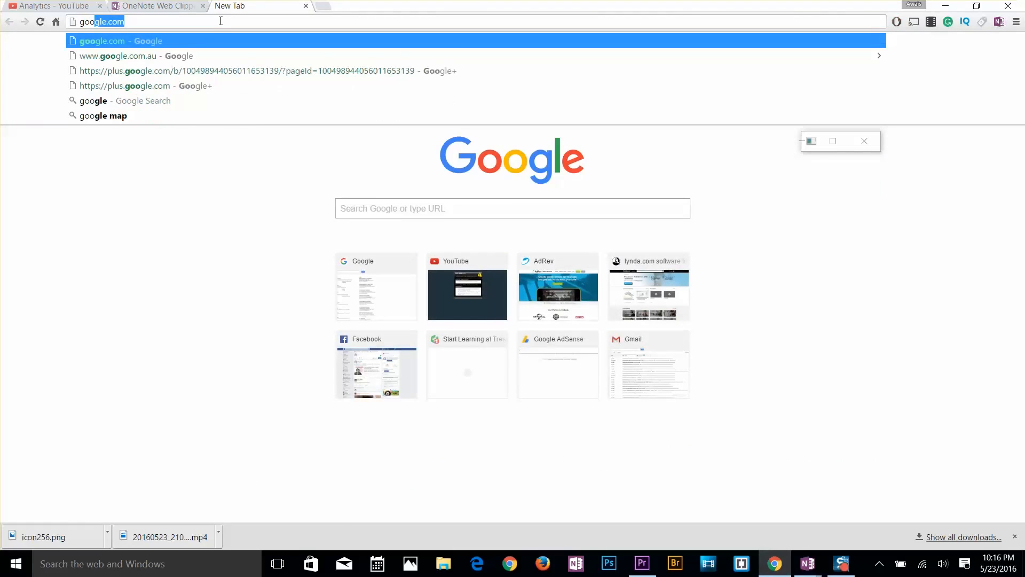
pyautogui.press('Return')
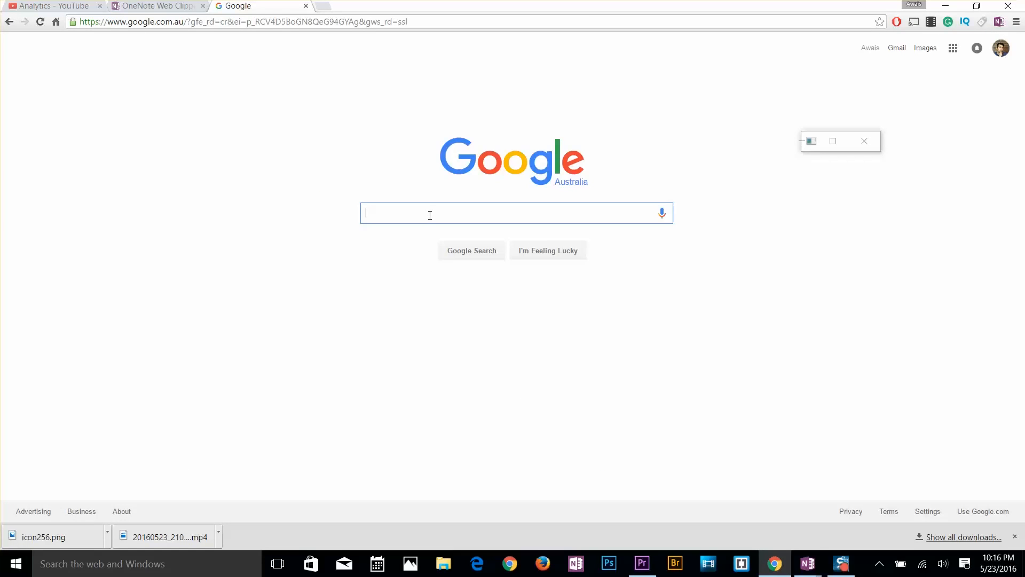
# Search Google for "chicken recipes" and open the Chicken, leek and sour cream pie recipe from the taste.com.au collection
pyautogui.write('chicken r')
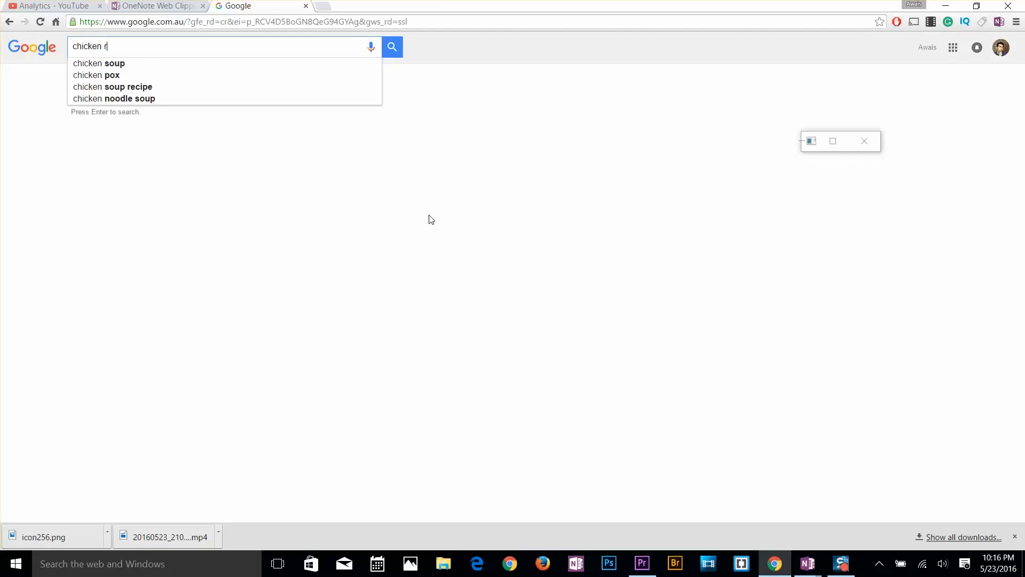
pyautogui.write('ecipes')
pyautogui.press('Return')
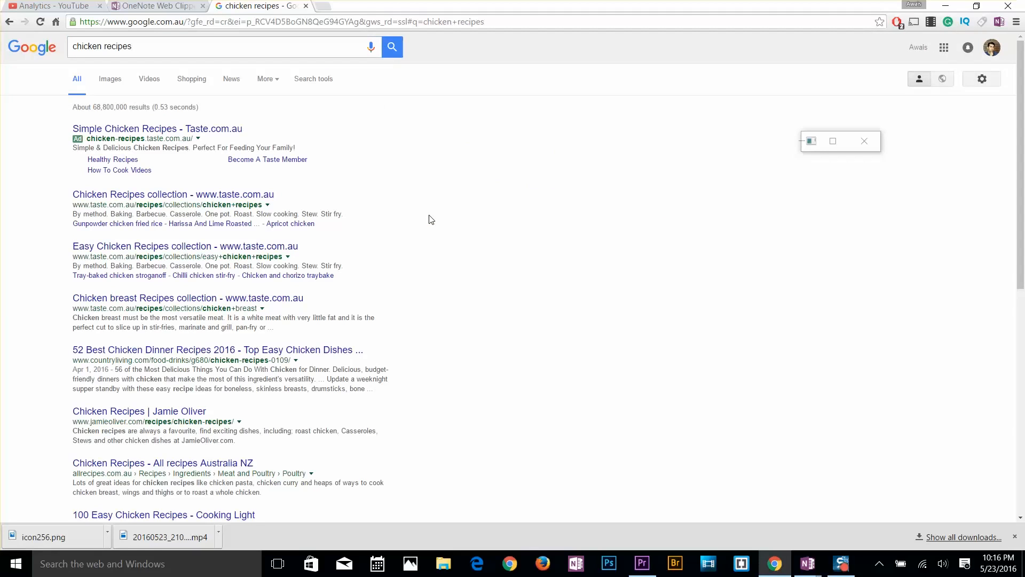
pyautogui.click(174, 199)
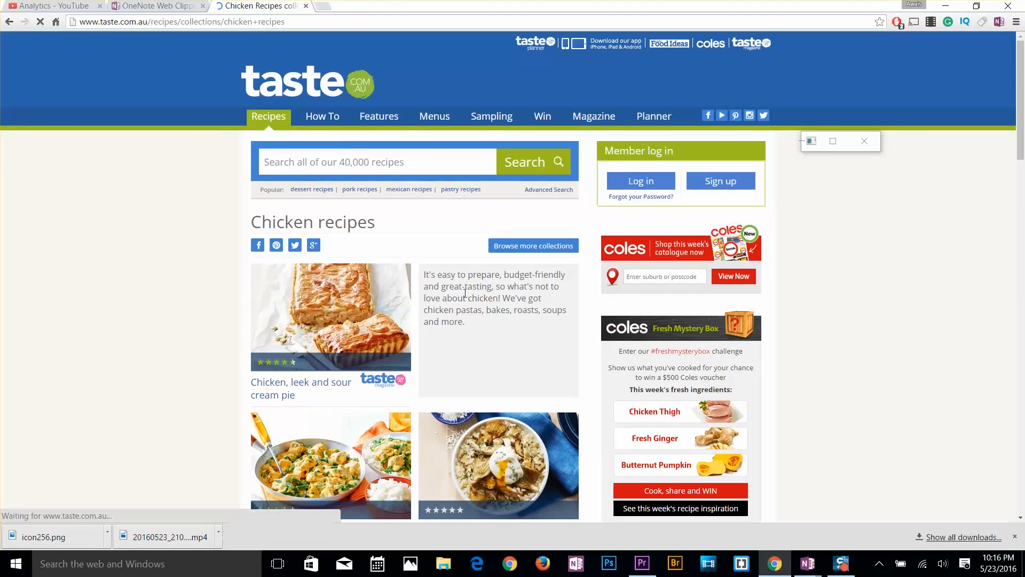
pyautogui.click(355, 320)
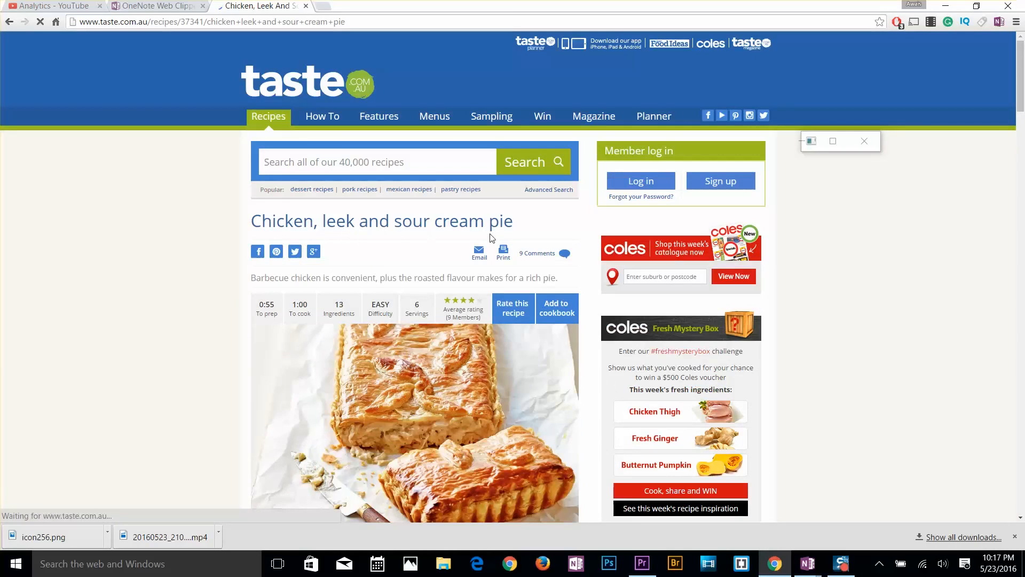
# Sign in to the OneNote Clipper with a Microsoft account from the recipe page and grant it the requested access
pyautogui.scroll(-7, 467, 363)
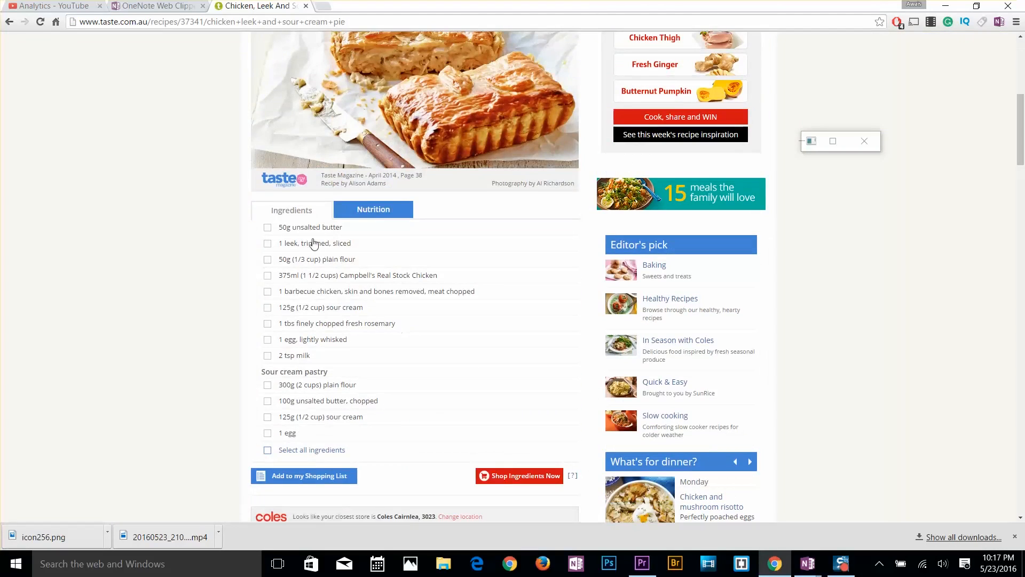
pyautogui.scroll(-5, 316, 369)
pyautogui.scroll(7, 318, 369)
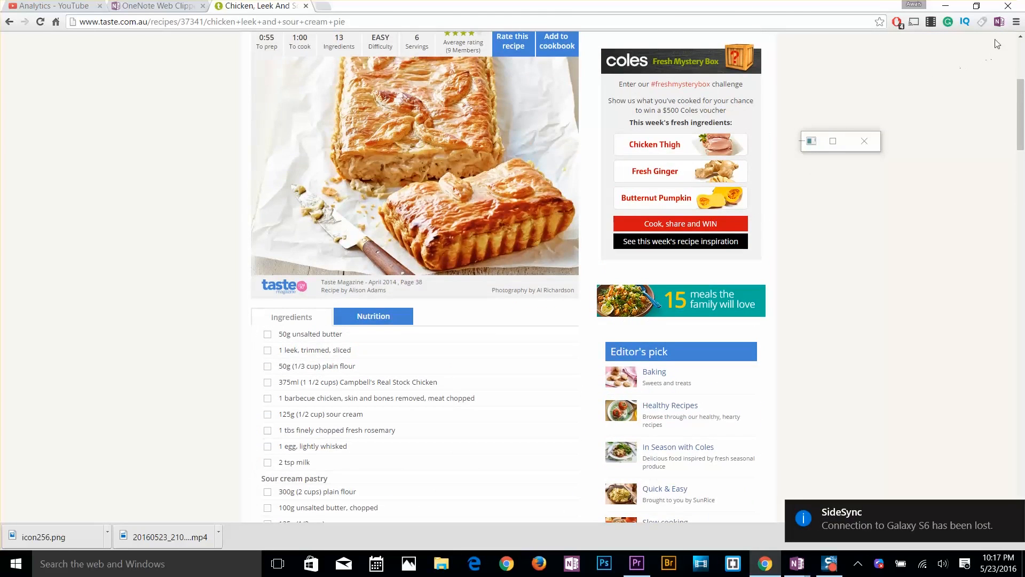
pyautogui.click(1000, 23)
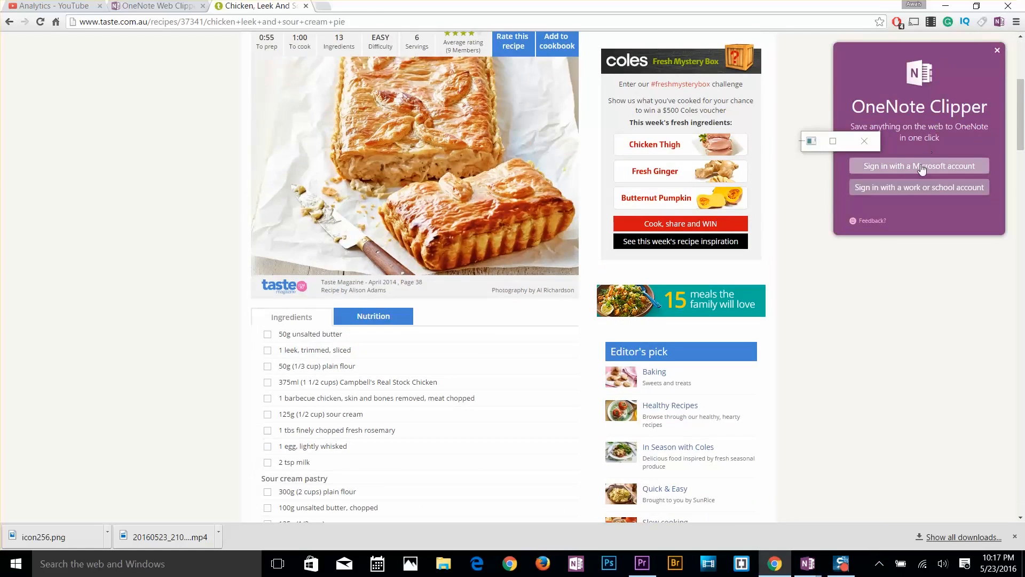
pyautogui.click(865, 142)
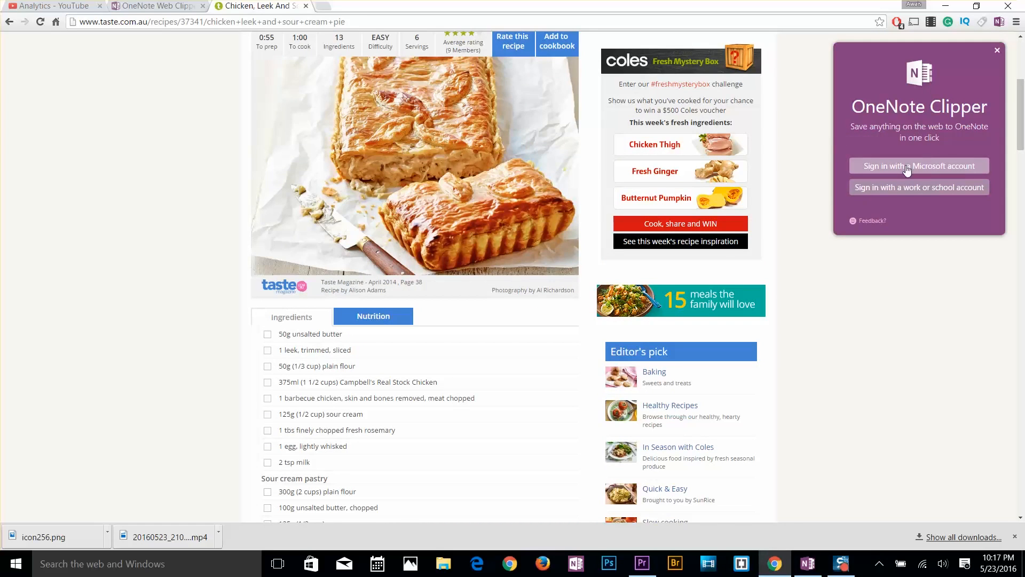
pyautogui.click(906, 168)
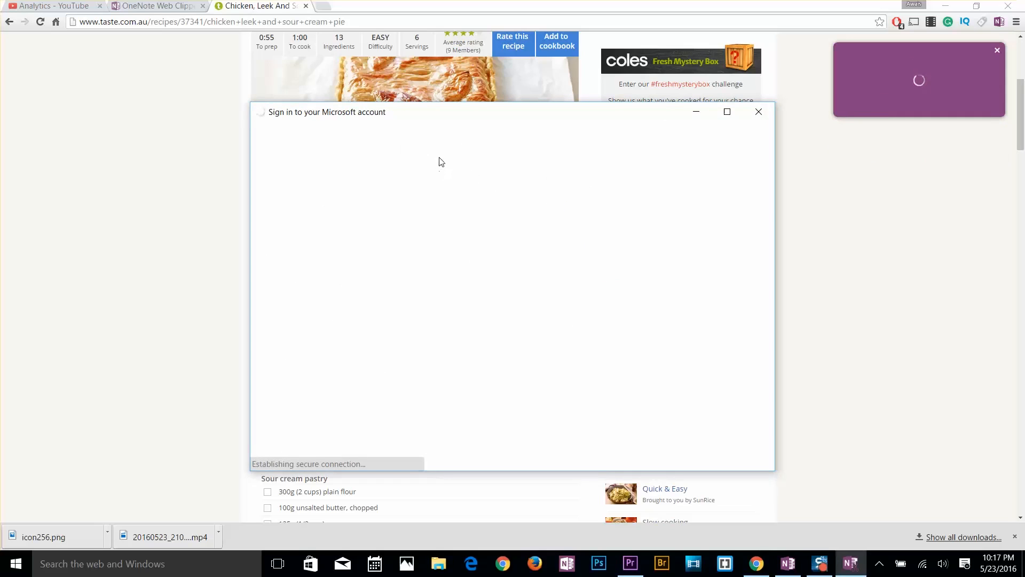
pyautogui.click(512, 307)
pyautogui.scroll(-1, 515, 319)
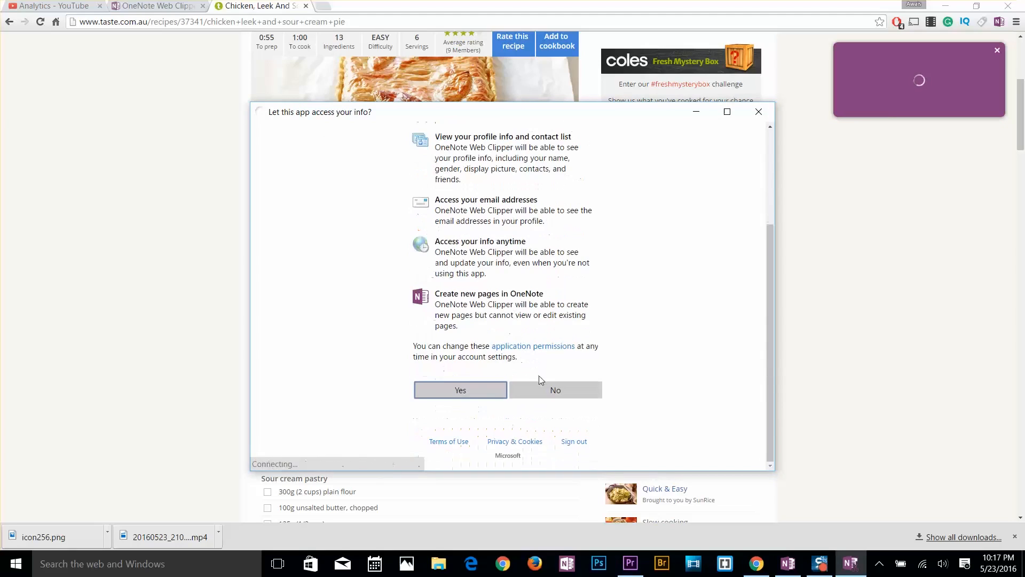
pyautogui.click(476, 396)
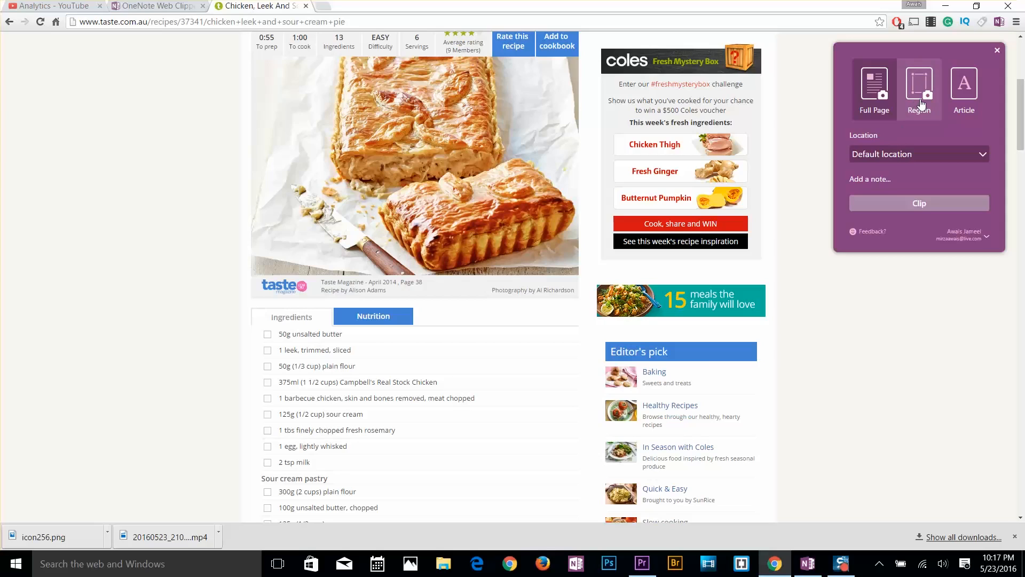
# Clip the recipe page as an article to General > youtube tutorial with the note "chick recipe"
pyautogui.click(959, 101)
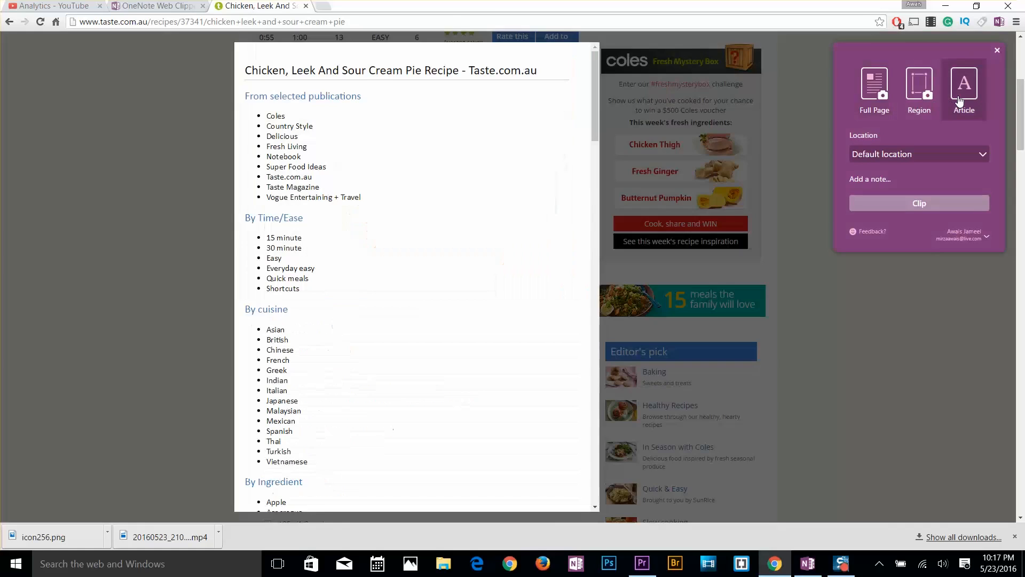
pyautogui.moveTo(594, 99); pyautogui.dragTo(973, 88)
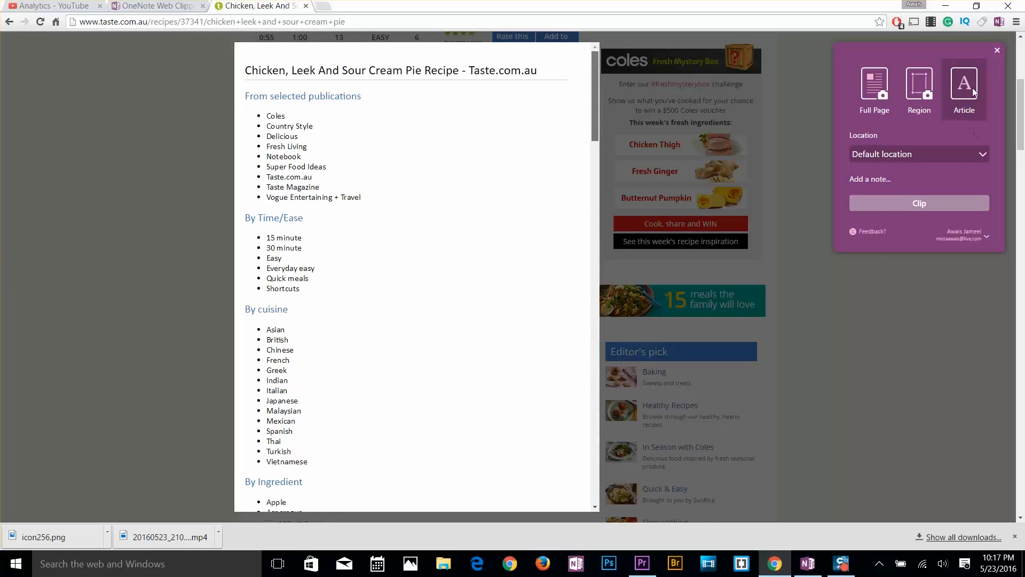
pyautogui.click(931, 156)
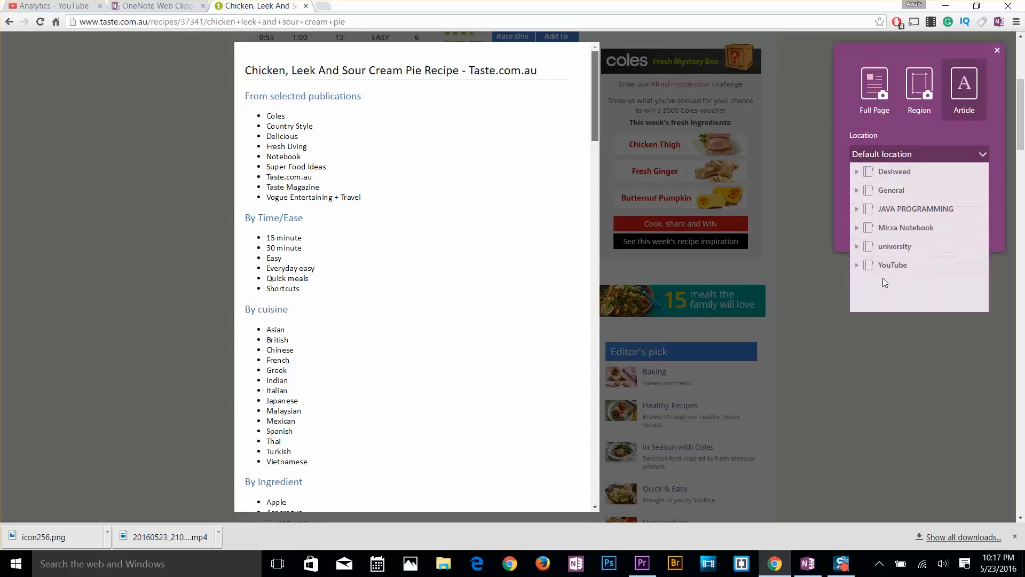
pyautogui.click(856, 192)
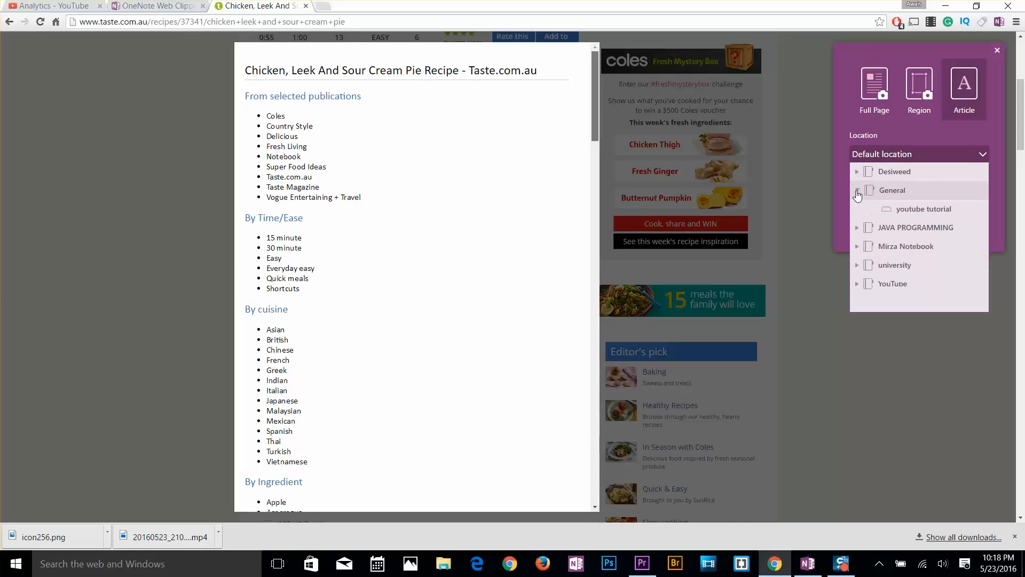
pyautogui.click(910, 214)
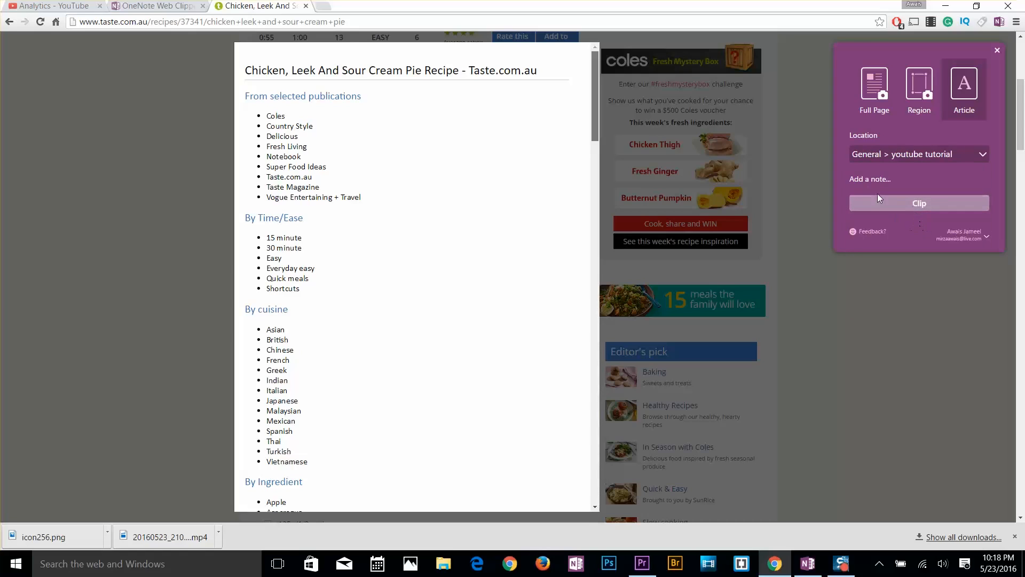
pyautogui.click(874, 179)
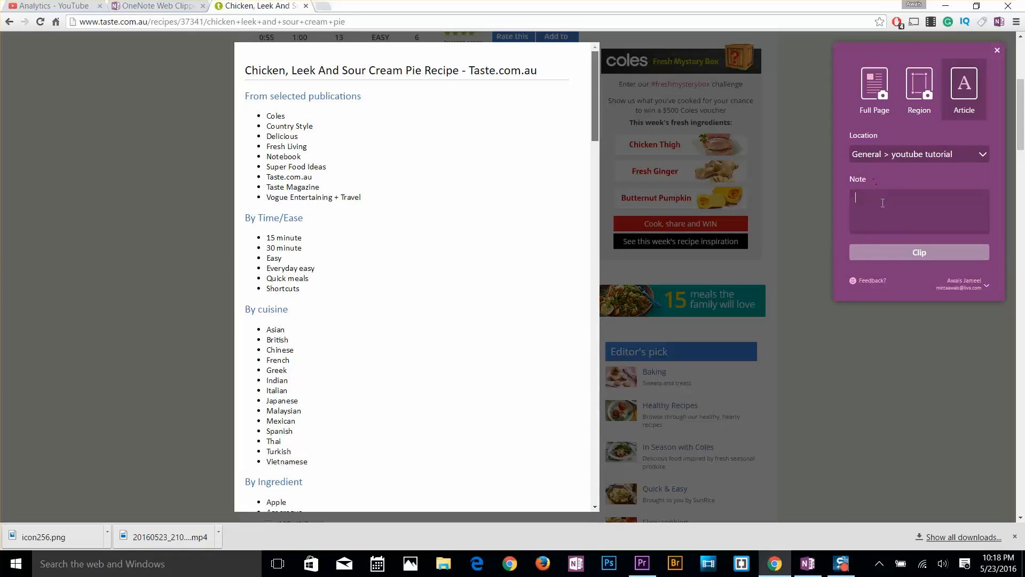
pyautogui.write('chick recipe')
pyautogui.click(924, 255)
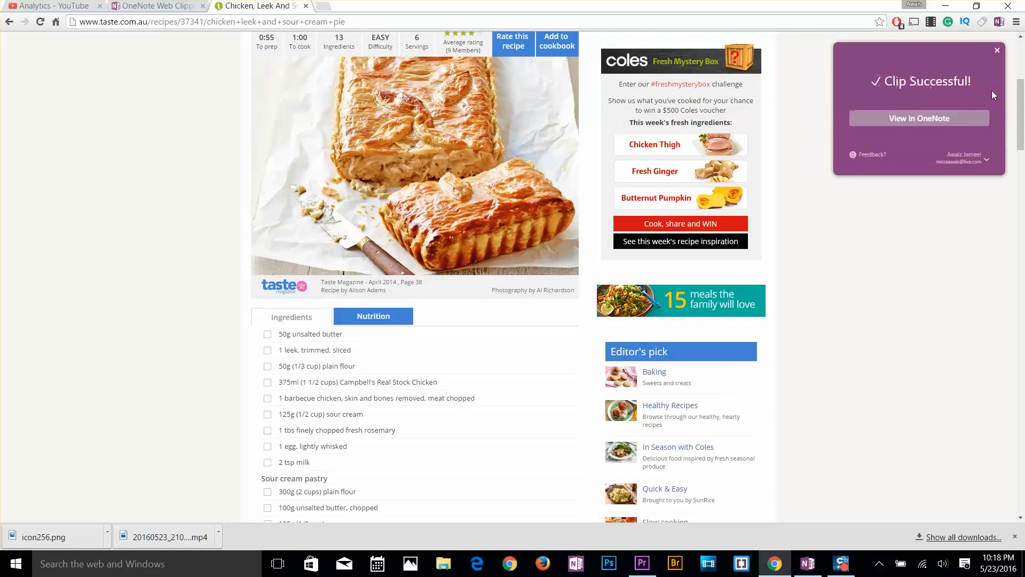
# Switch to desktop OneNote, open the clipped Chicken, Leek And Sour Cream Pie page and look through it down to its source link
pyautogui.click(915, 118)
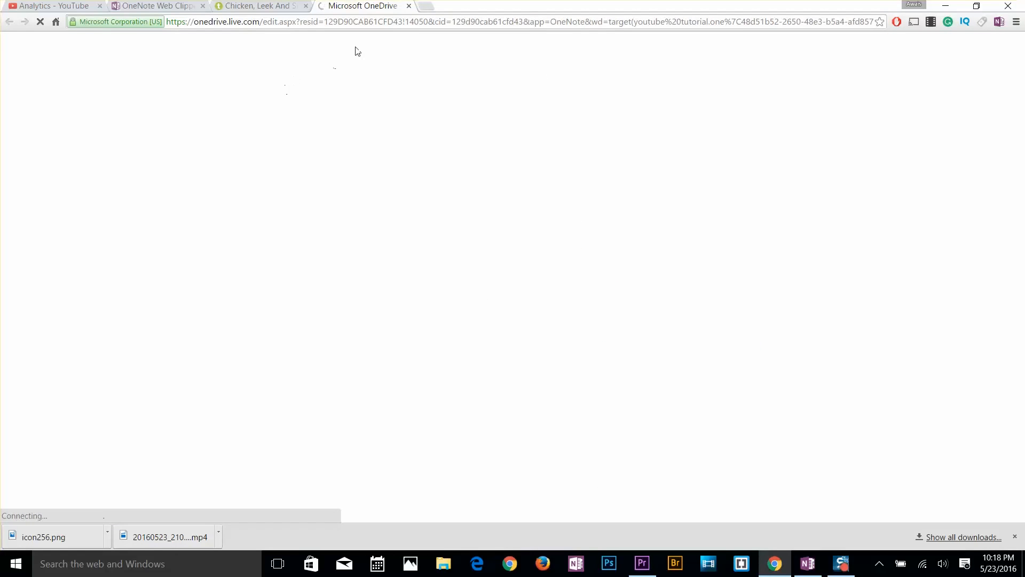
pyautogui.click(409, 7)
pyautogui.click(808, 562)
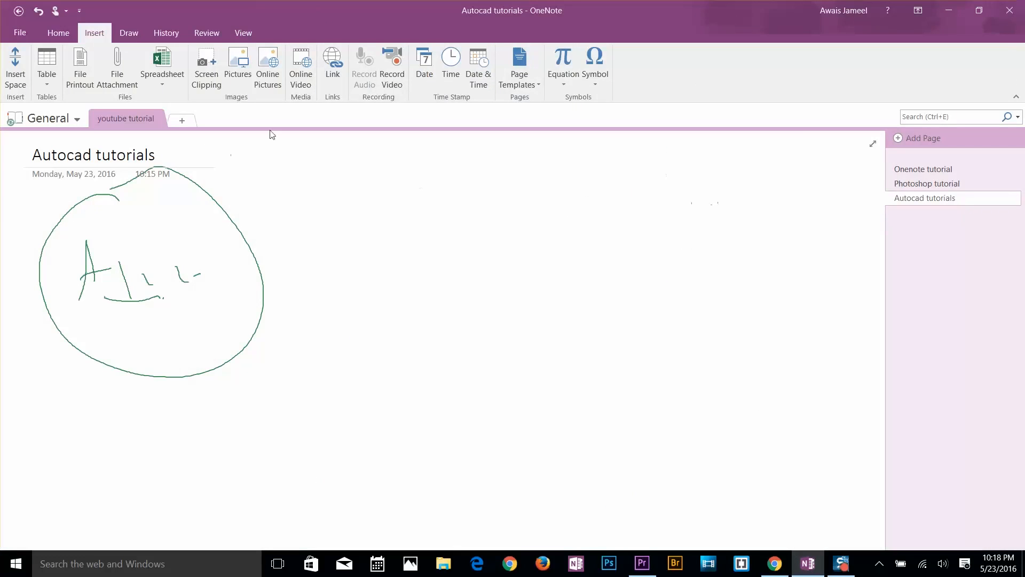
pyautogui.click(60, 123)
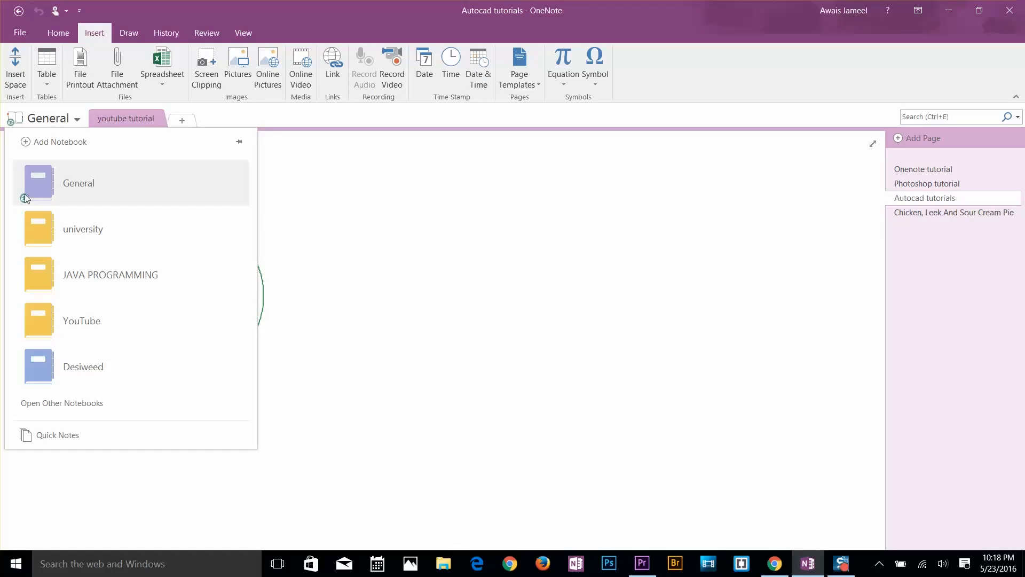
pyautogui.click(378, 208)
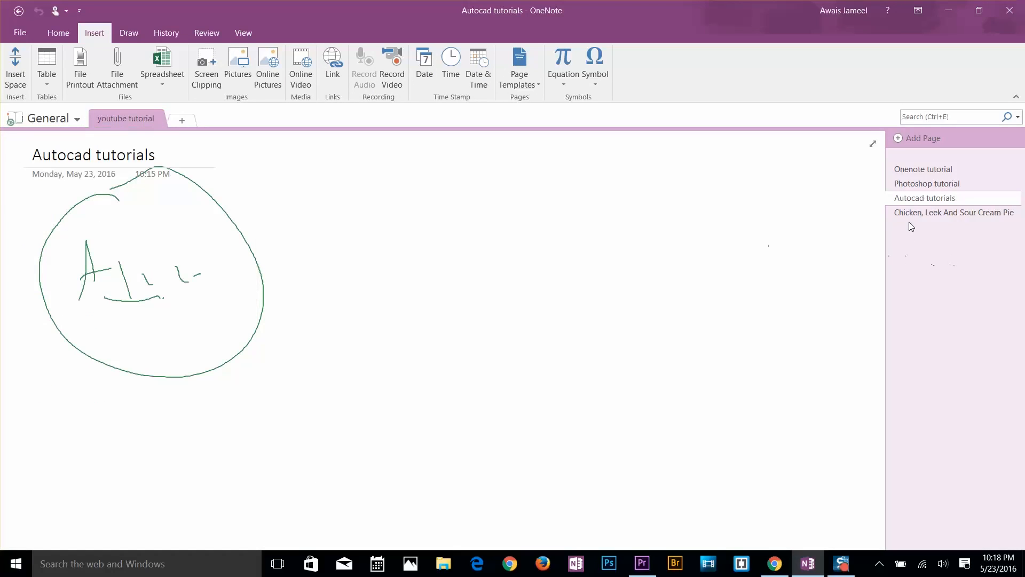
pyautogui.click(936, 214)
pyautogui.scroll(-4, 229, 246)
pyautogui.scroll(-20, 229, 246)
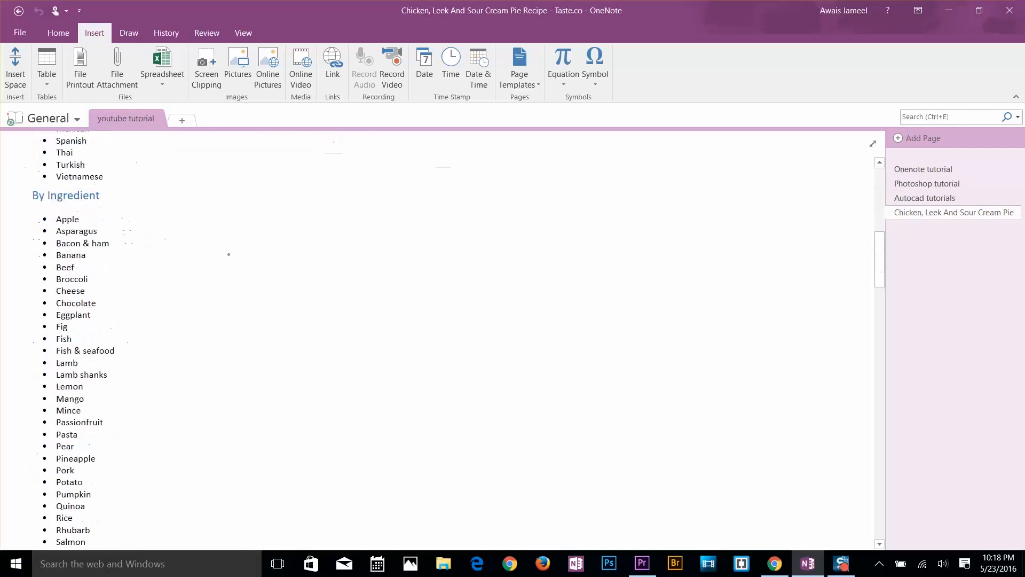
pyautogui.scroll(-1, 225, 268)
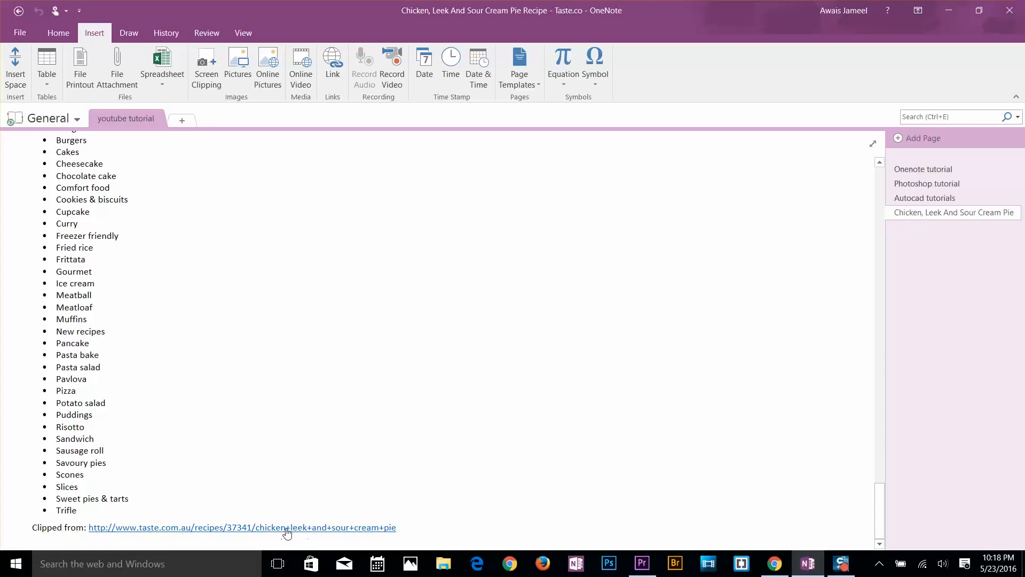
pyautogui.scroll(20, 329, 325)
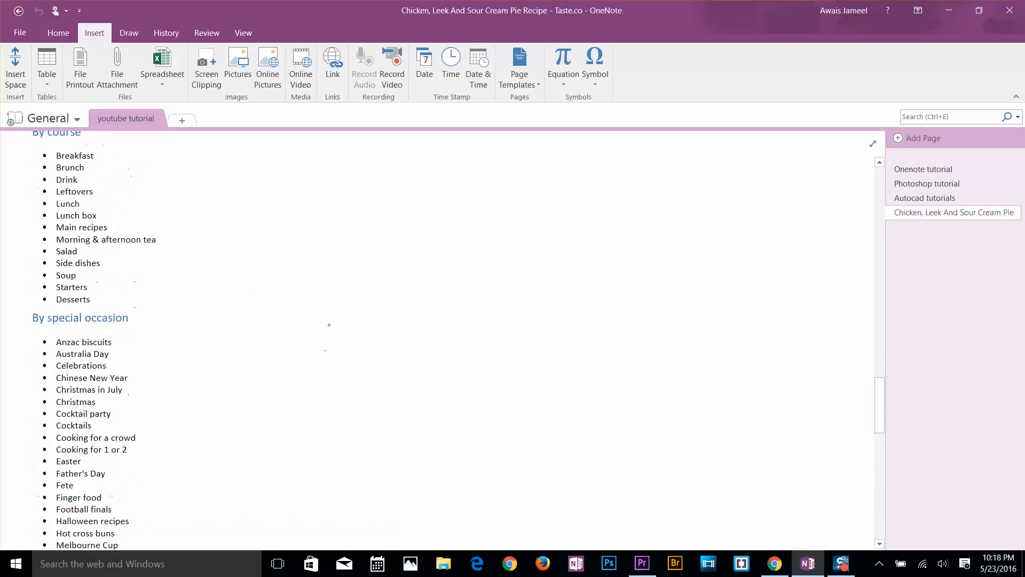
pyautogui.scroll(15, 329, 324)
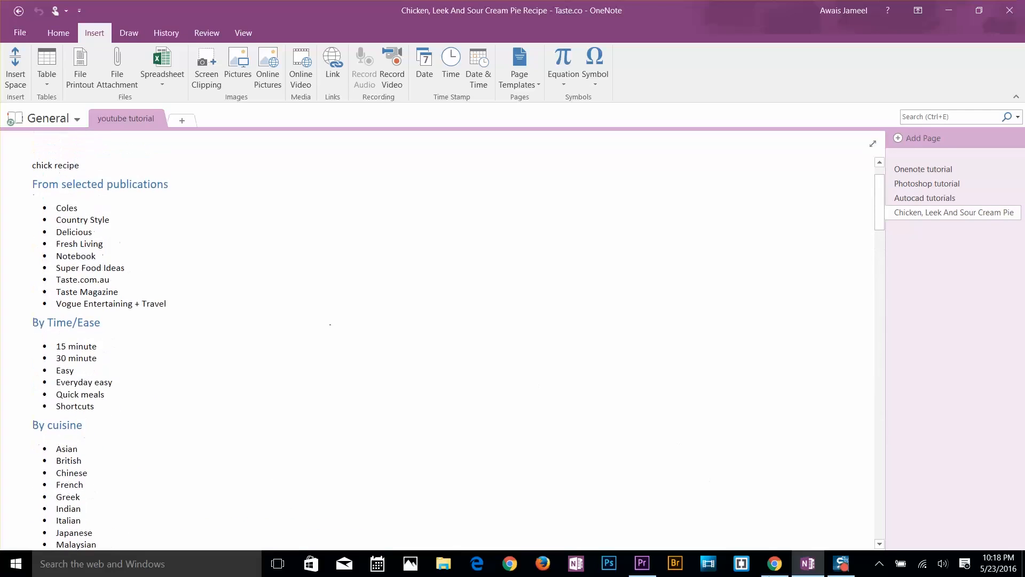
# Switch back to Chrome and clip the recipe as a full page to General > youtube tutorial
pyautogui.click(773, 565)
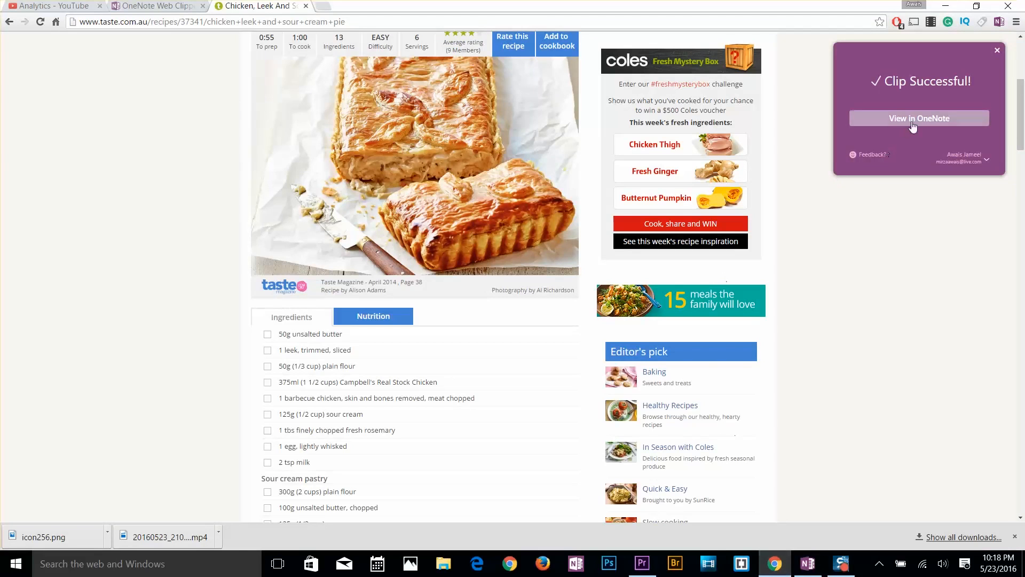
pyautogui.click(998, 51)
pyautogui.click(998, 23)
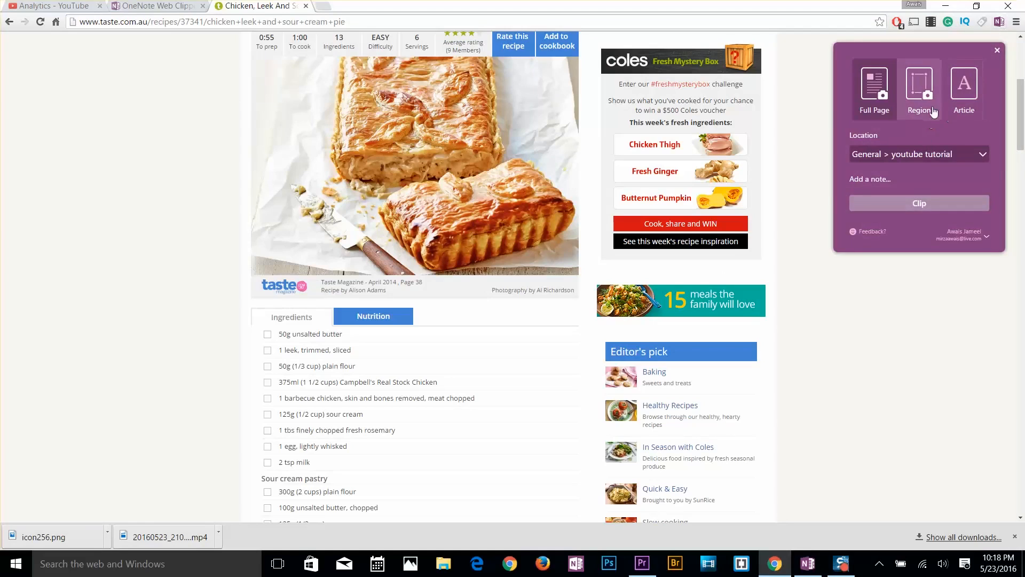
pyautogui.click(920, 202)
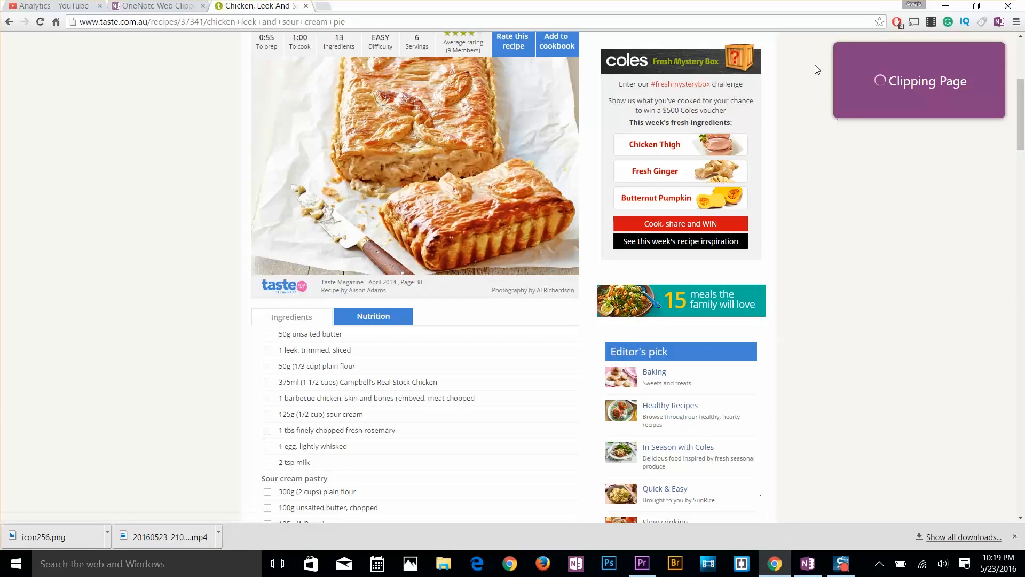
# Switch to OneNote, sync the General notebook and open the full-page clipping of the pie recipe
pyautogui.click(816, 572)
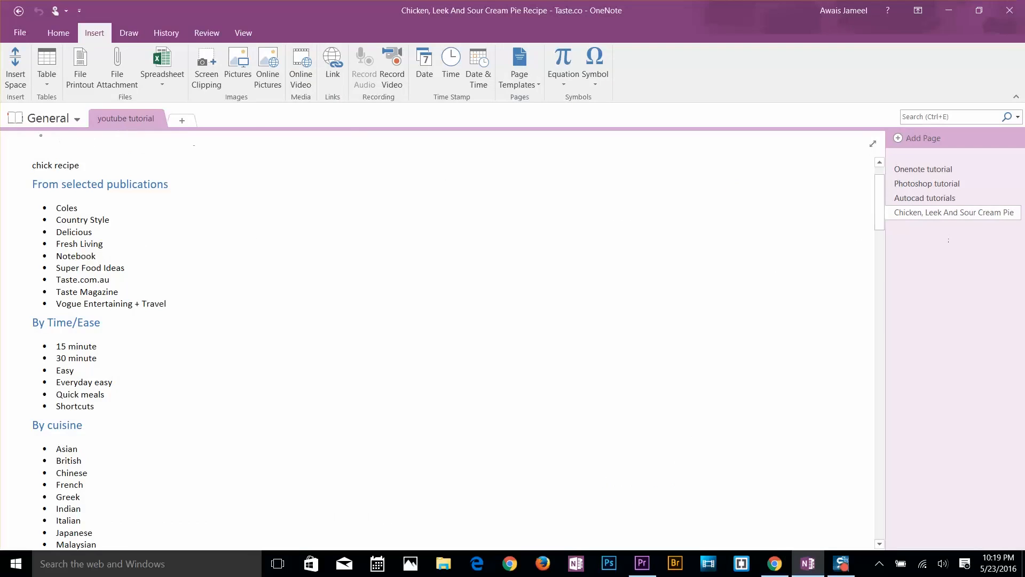
pyautogui.click(49, 118)
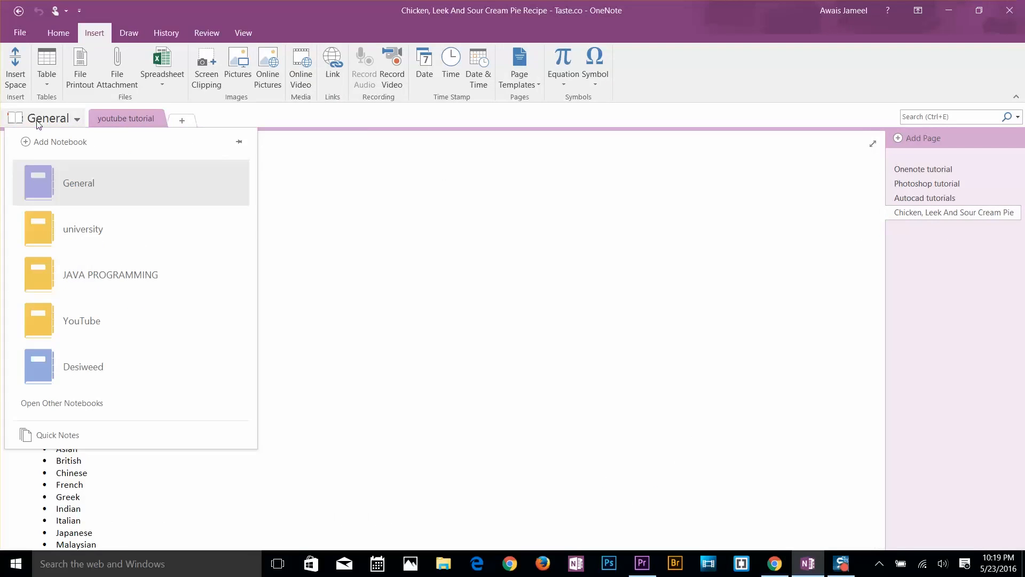
pyautogui.rightClick(47, 183)
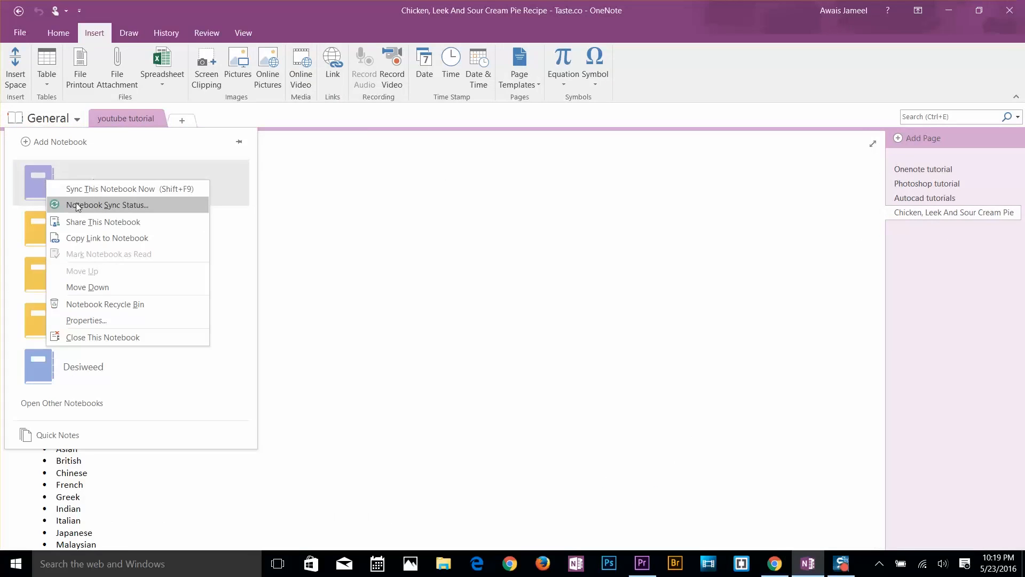
pyautogui.click(114, 190)
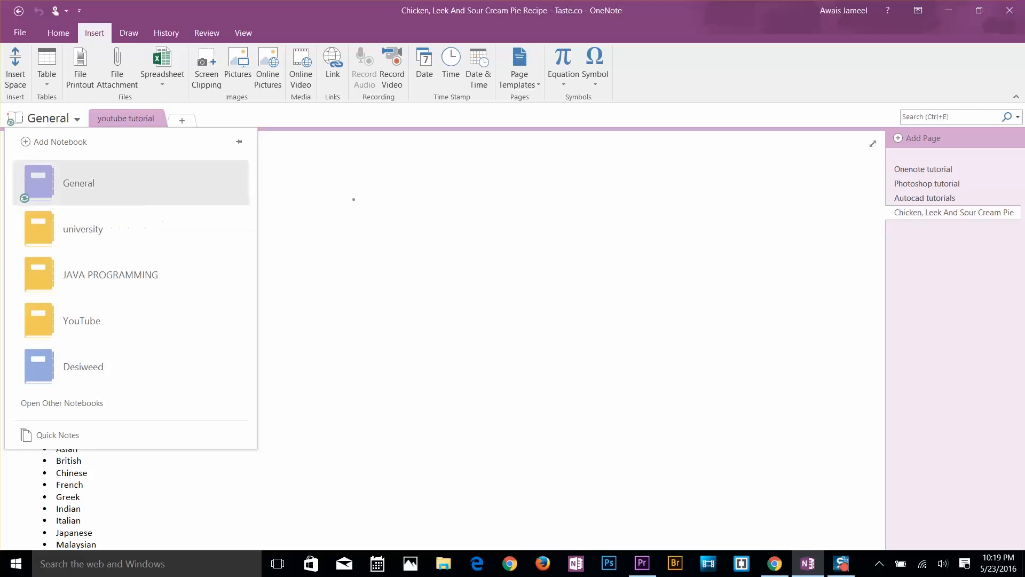
pyautogui.click(929, 253)
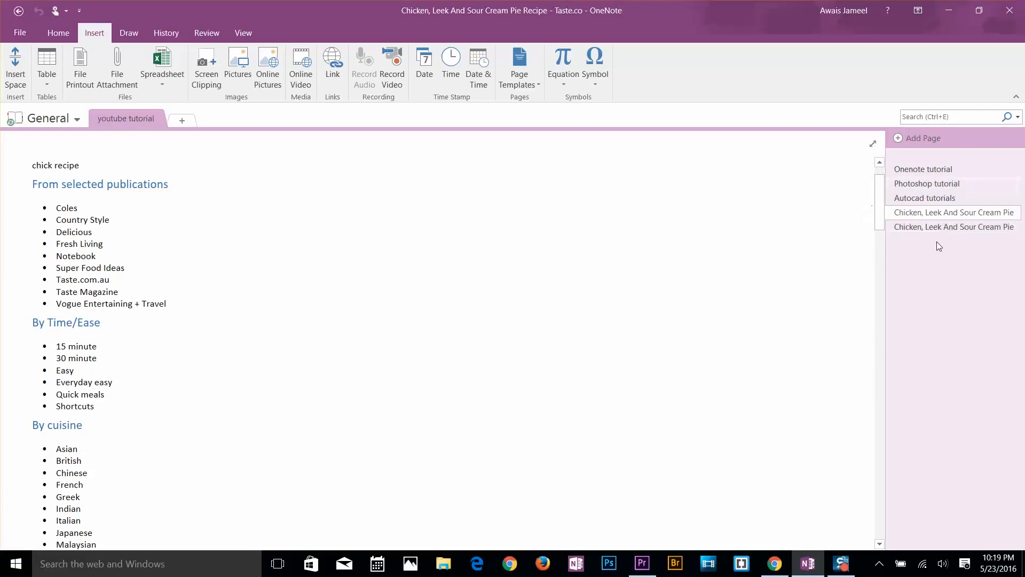
pyautogui.click(935, 228)
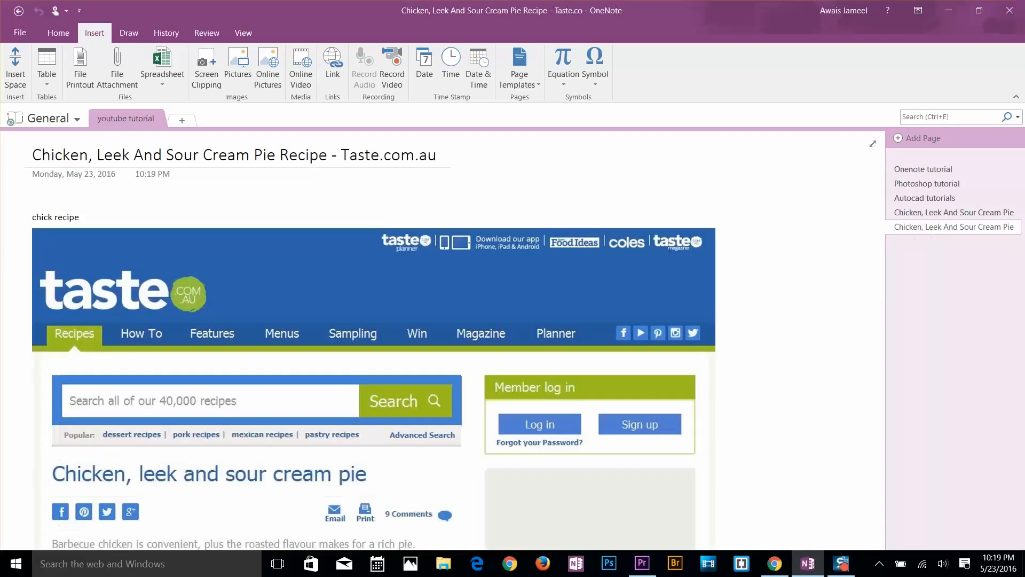
# Look through the full-page pie recipe clipping down to its source link and return to its beginning
pyautogui.scroll(-20, 486, 263)
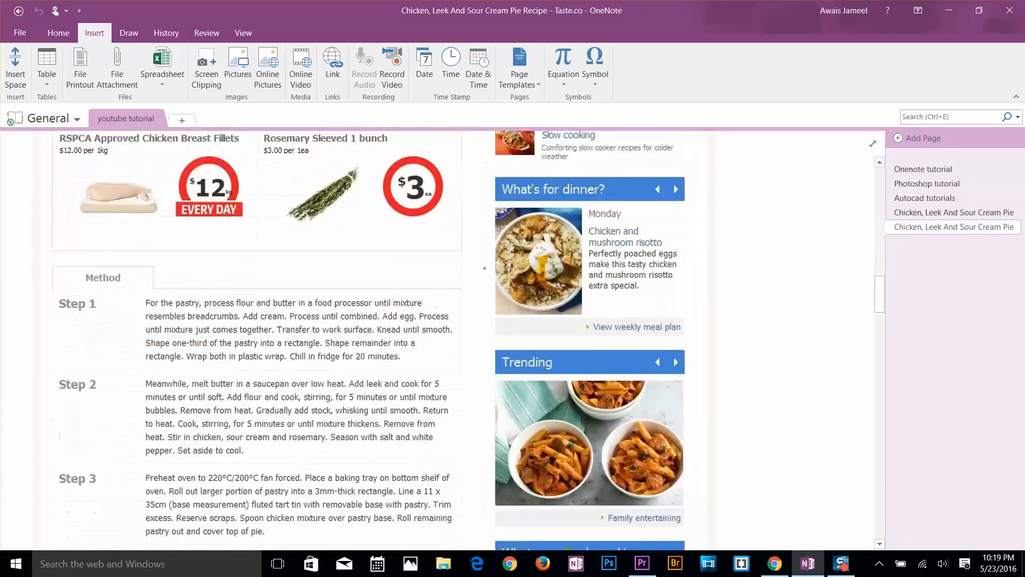
pyautogui.scroll(-20, 484, 269)
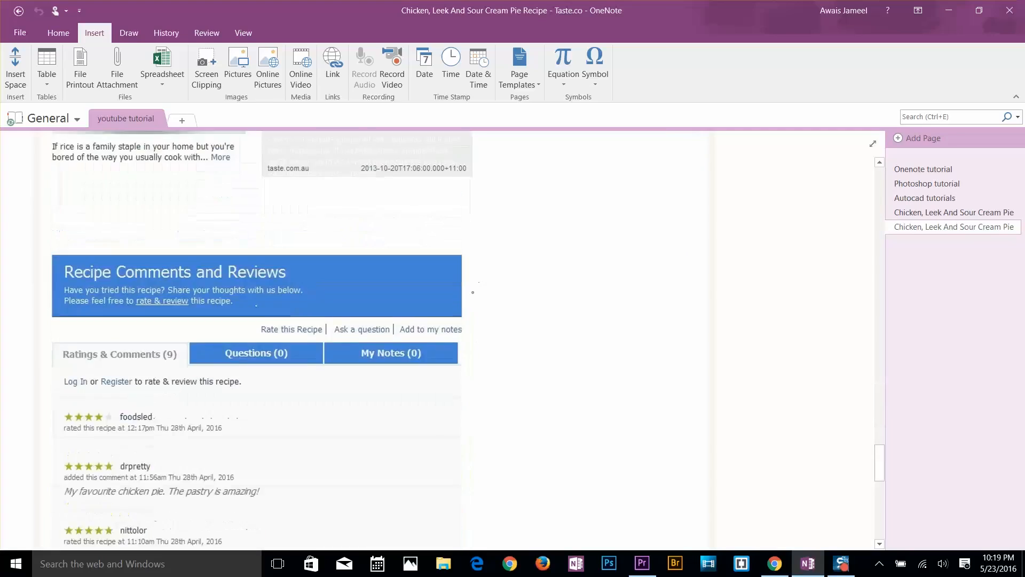
pyautogui.scroll(-1, 472, 295)
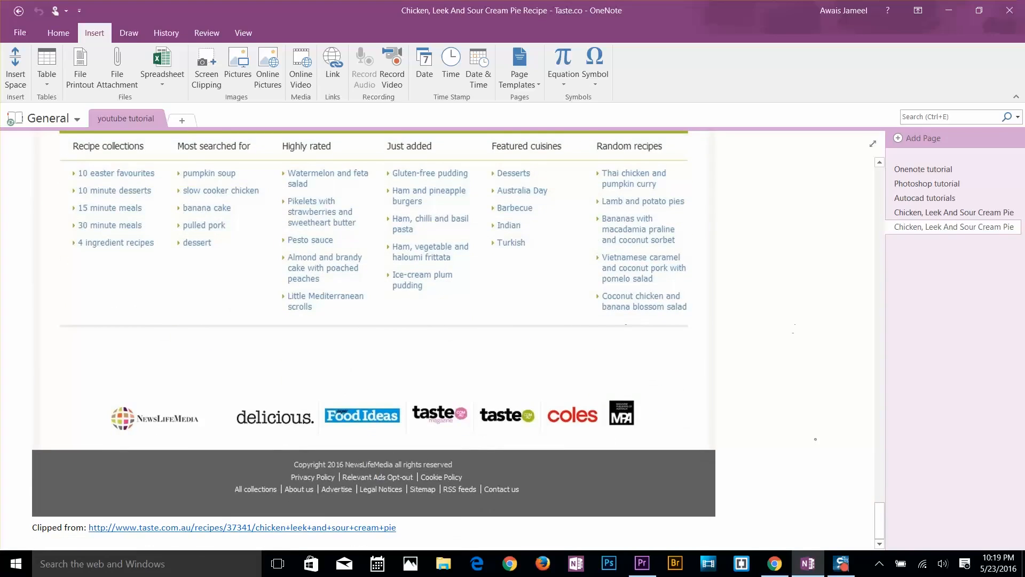
pyautogui.moveTo(880, 521); pyautogui.dragTo(882, 188)
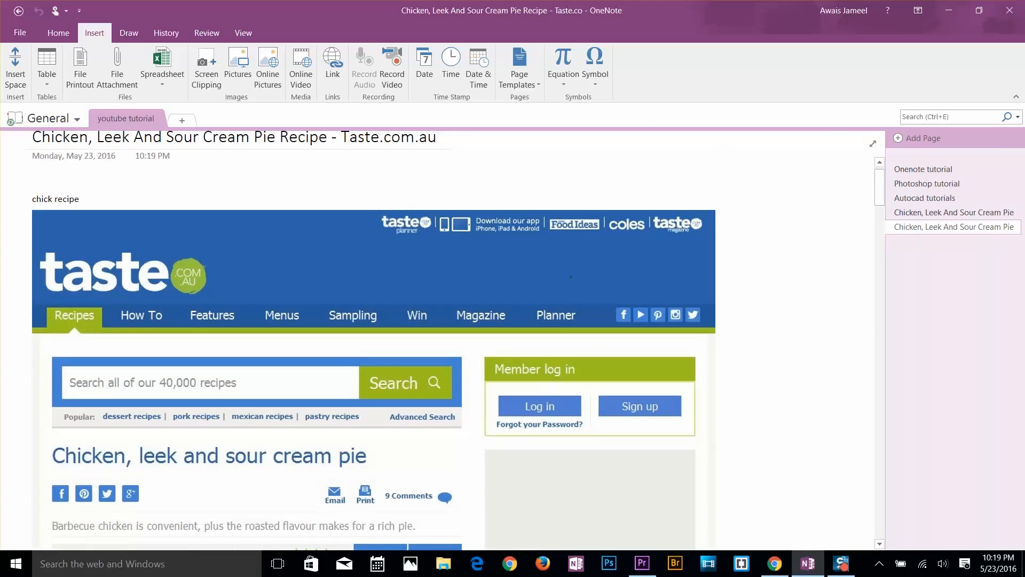
# Switch to Chrome and close the OneNote Clipper's confirmation on the recipe page
pyautogui.click(775, 563)
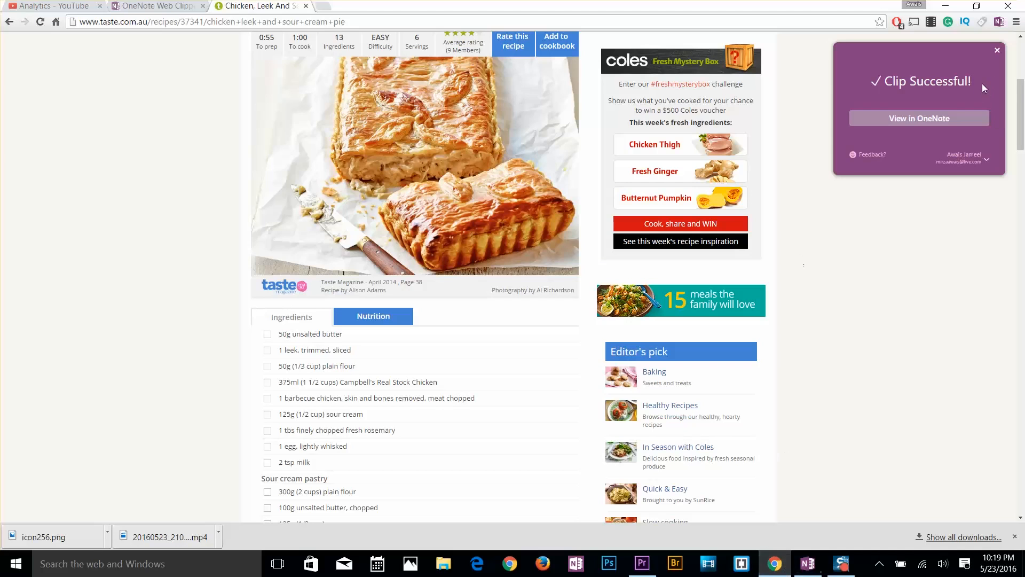
pyautogui.click(998, 50)
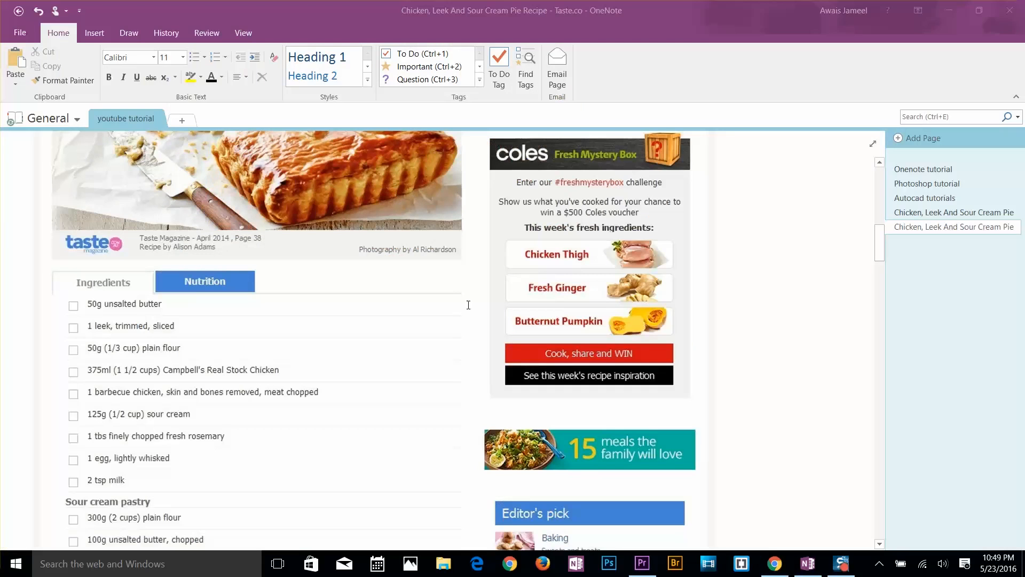
# In desktop OneNote, set the section color of the General notebook's youtube tutorial section to Apple
pyautogui.click(469, 305)
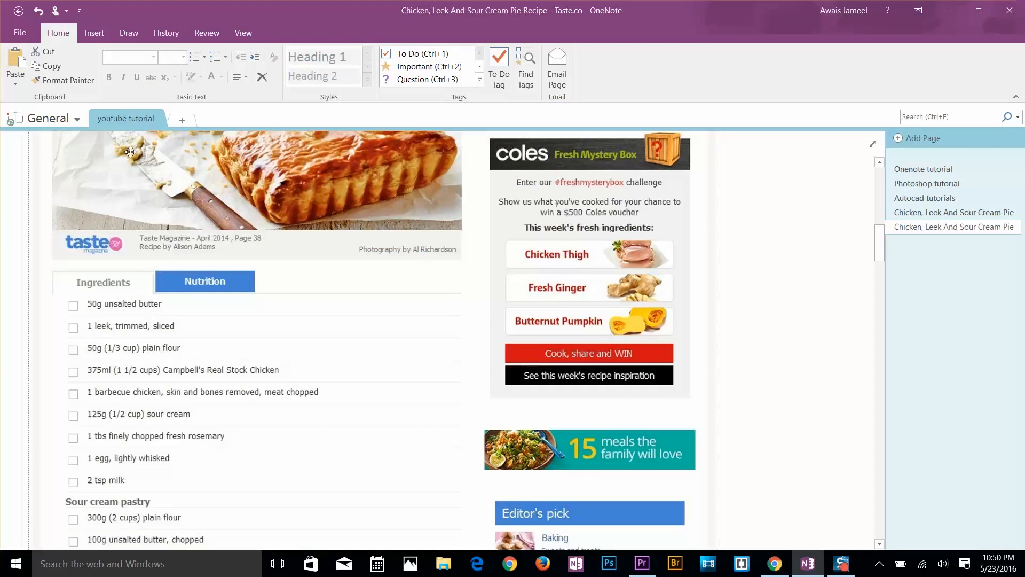
pyautogui.rightClick(124, 120)
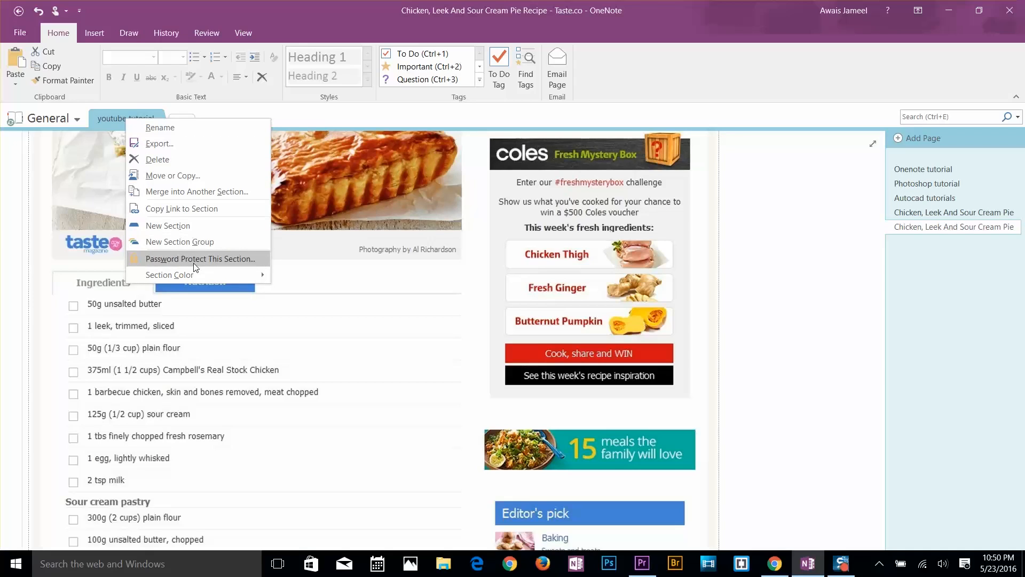
pyautogui.moveTo(190, 276)
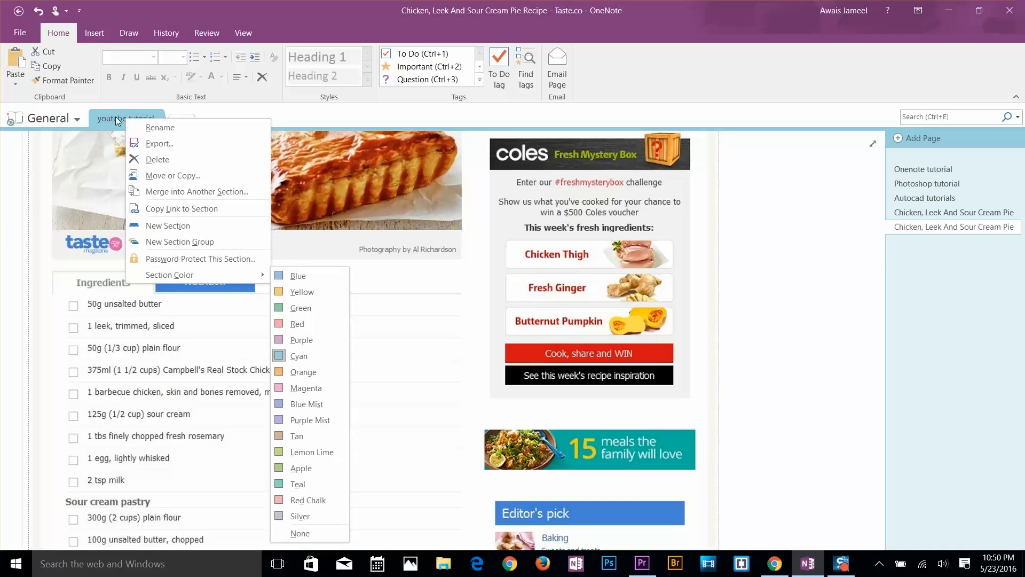
pyautogui.click(301, 468)
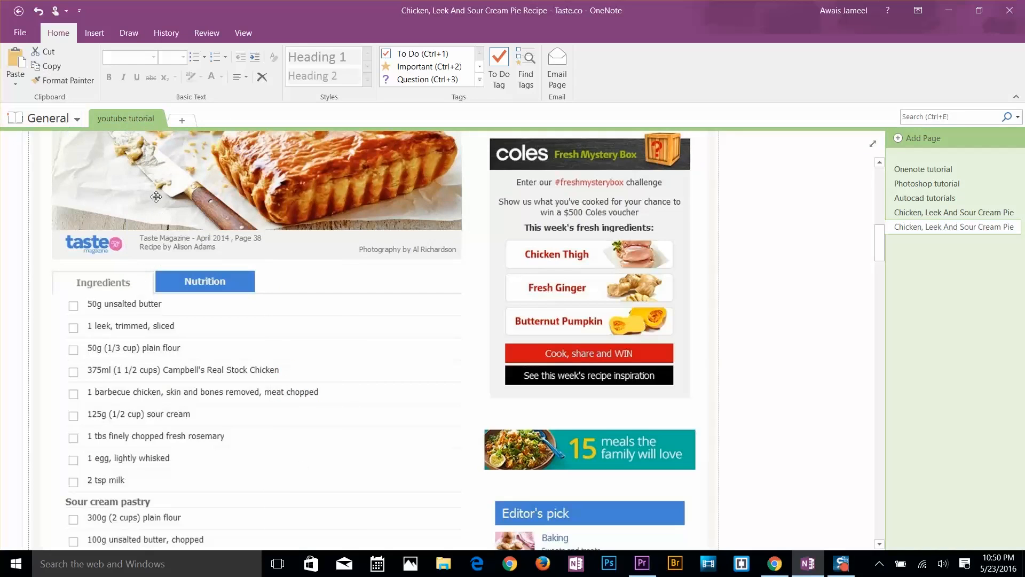
# Copy the youtube tutorial section from the General notebook into the YouTube notebook
pyautogui.rightClick(130, 119)
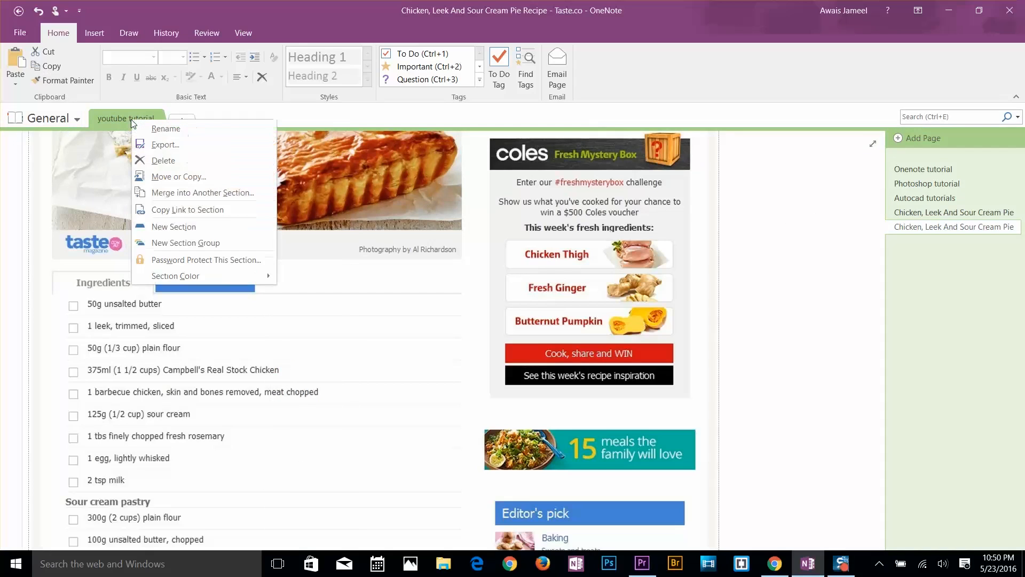
pyautogui.click(169, 178)
pyautogui.moveTo(713, 119); pyautogui.dragTo(582, 168)
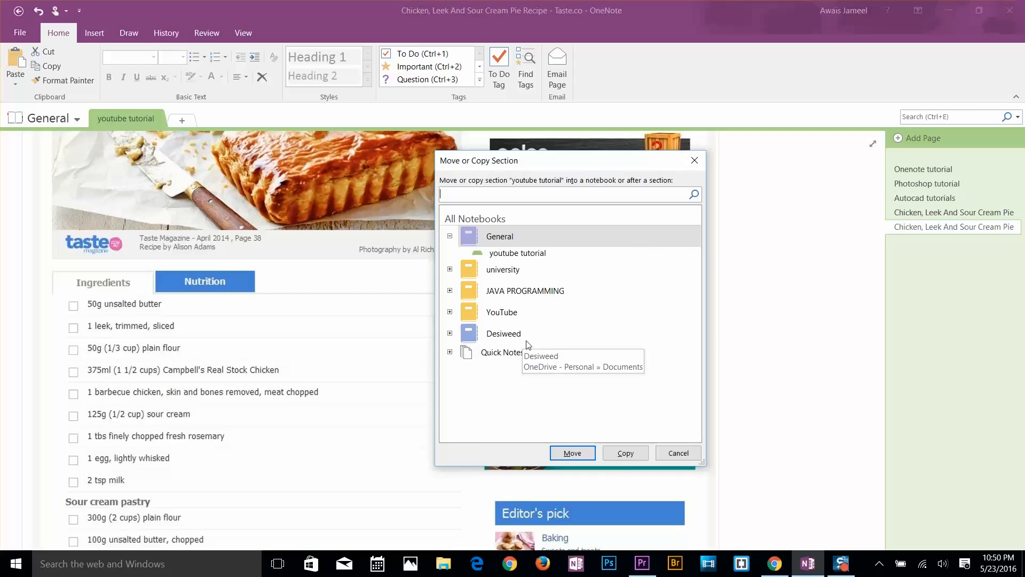
pyautogui.click(450, 313)
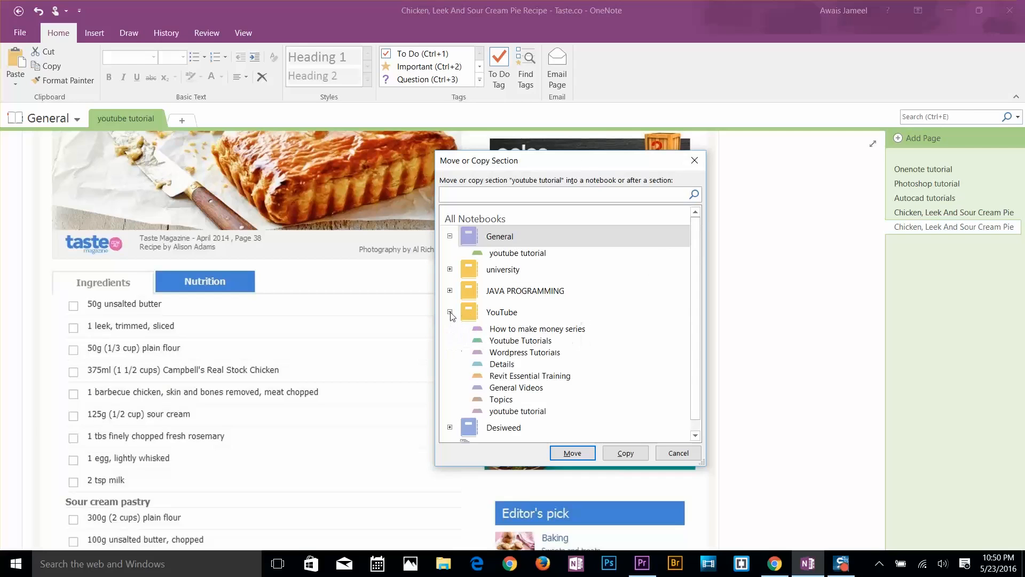
pyautogui.click(501, 313)
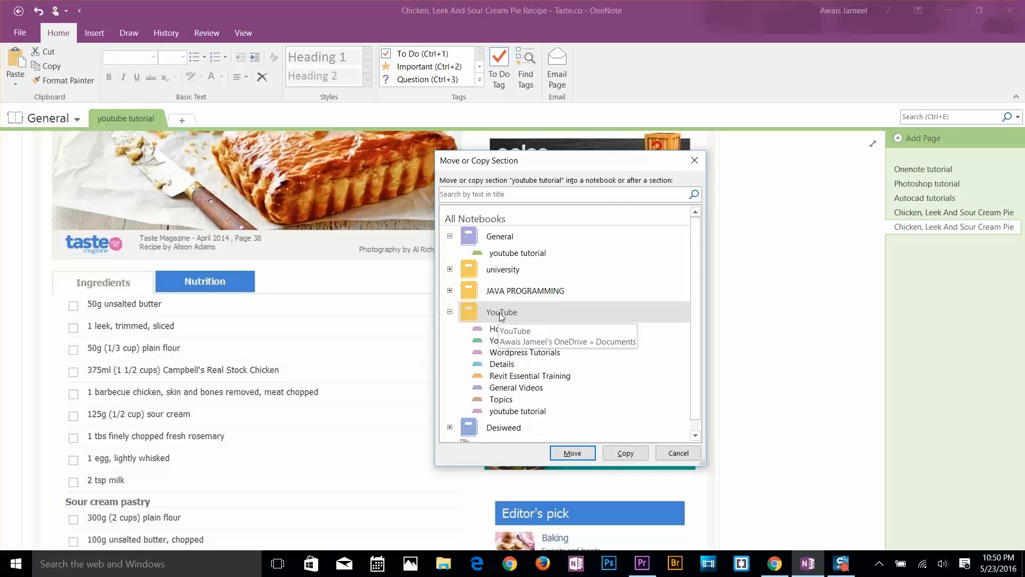
pyautogui.click(619, 452)
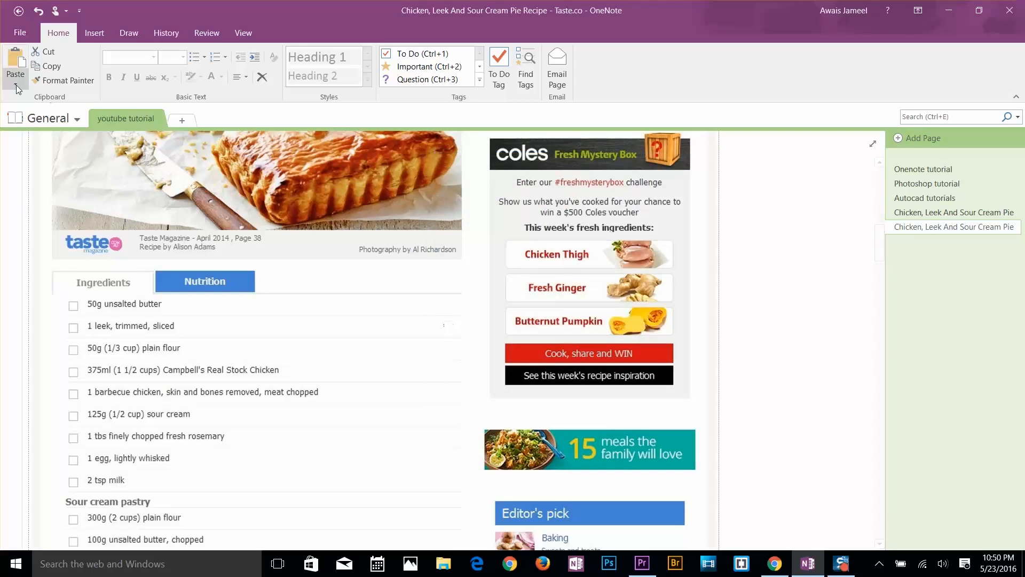
# Open the YouTube notebook and delete its youtube tutorial and youtube tutorial 2 sections
pyautogui.click(54, 118)
pyautogui.click(83, 322)
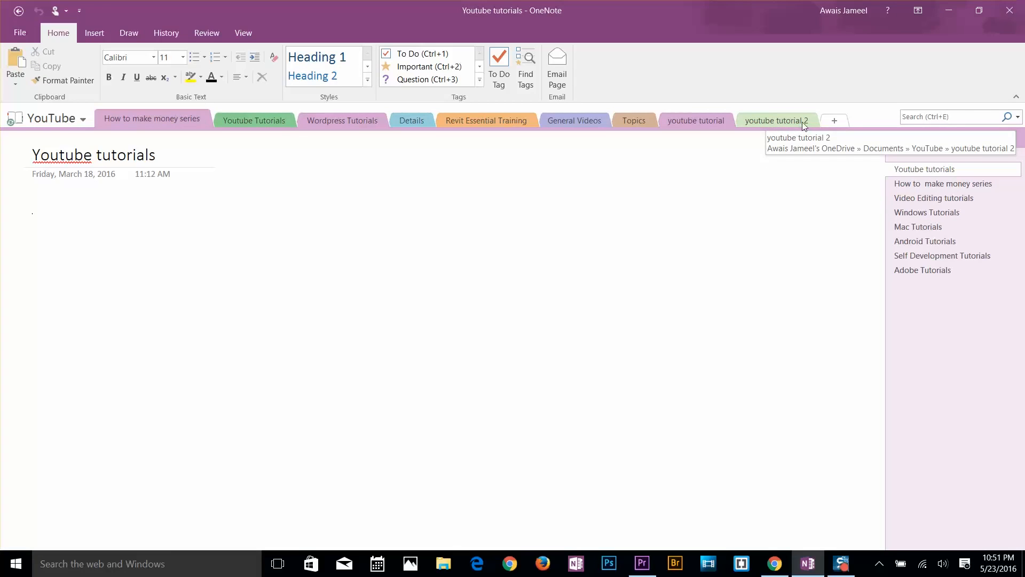
pyautogui.click(703, 125)
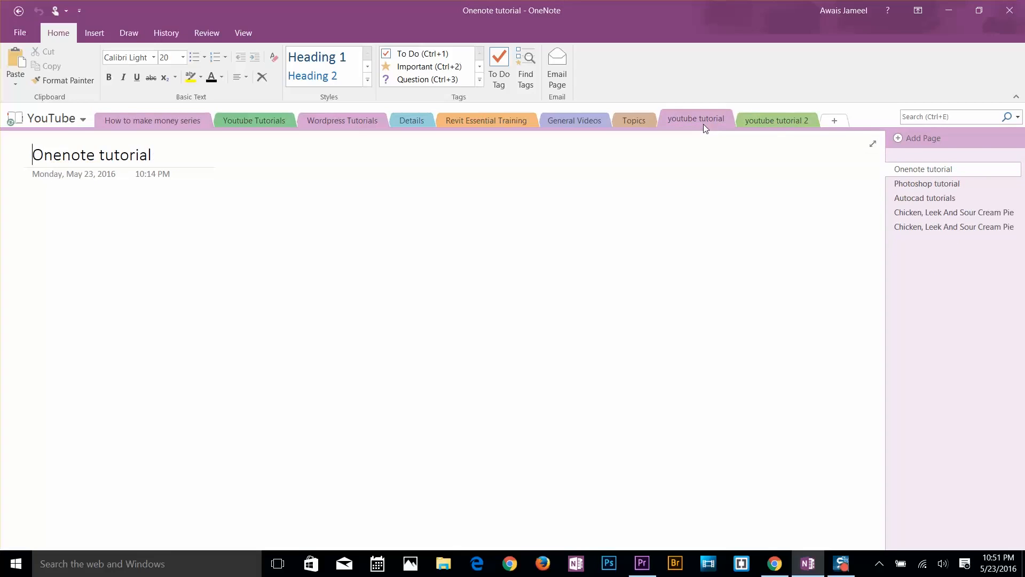
pyautogui.rightClick(714, 119)
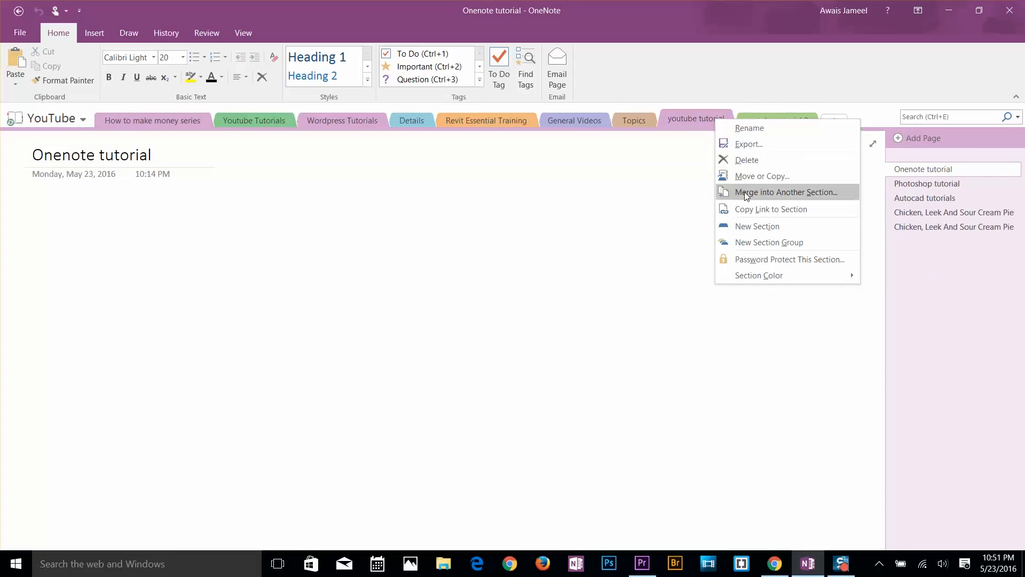
pyautogui.click(755, 161)
pyautogui.click(499, 319)
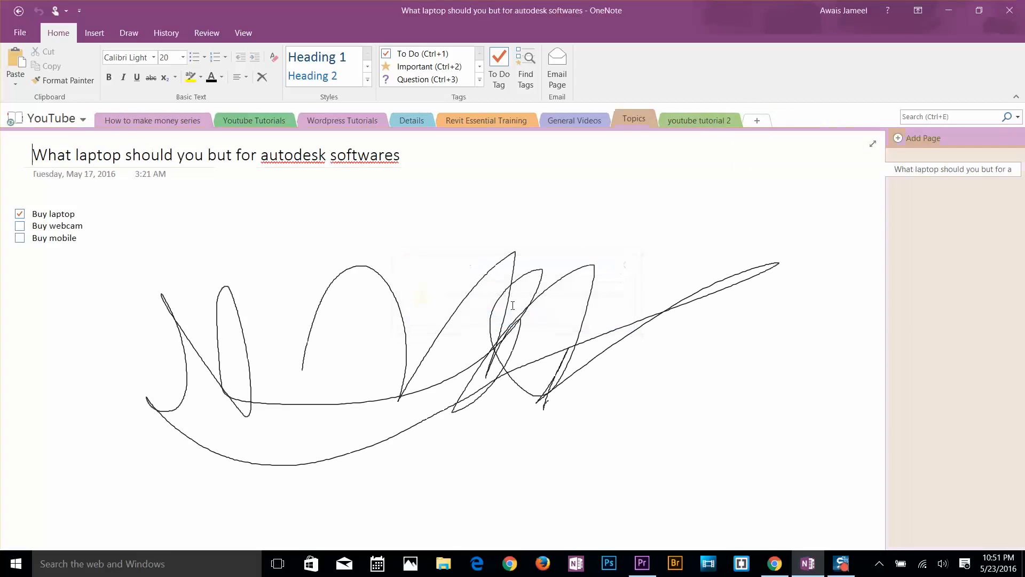
pyautogui.rightClick(686, 120)
pyautogui.click(718, 161)
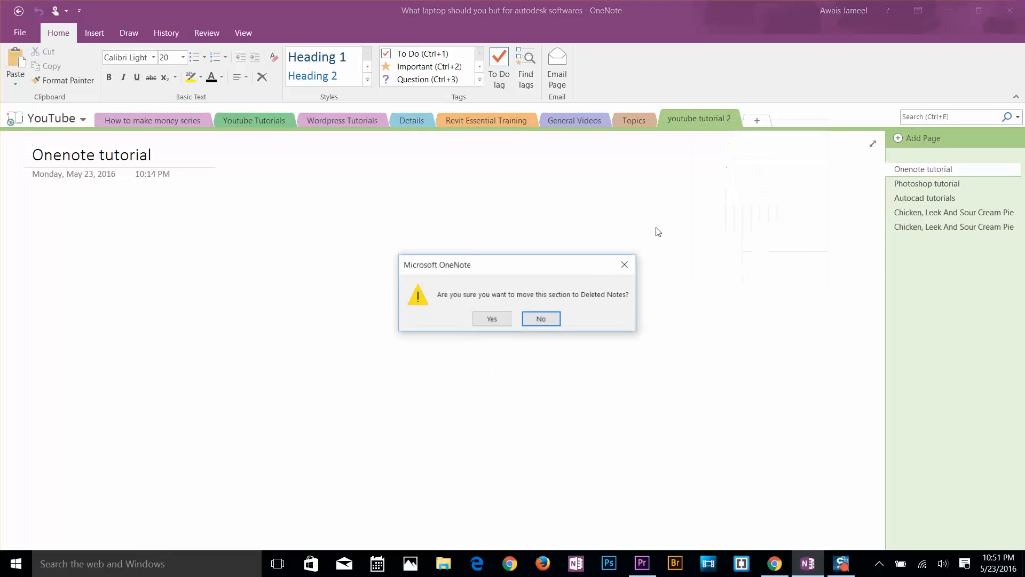
pyautogui.click(492, 319)
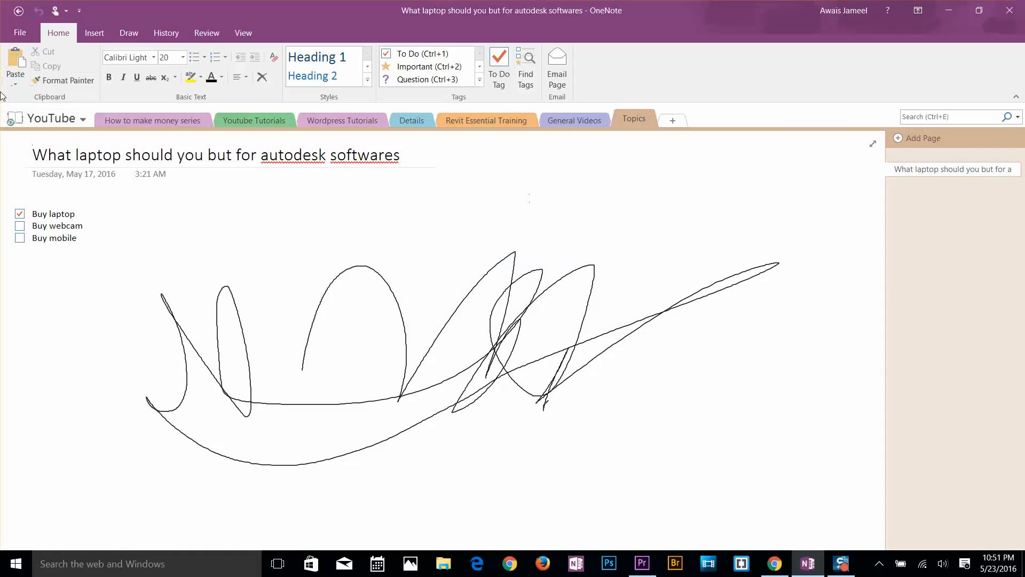
# Reopen the General notebook's clipped recipe page and look over the available insert and drawing commands
pyautogui.click(55, 118)
pyautogui.click(57, 177)
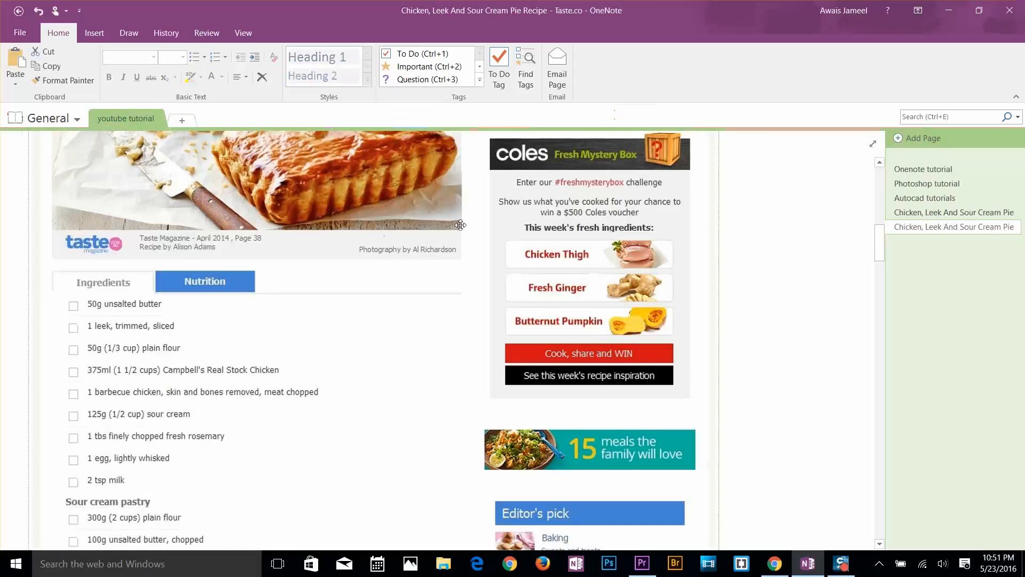
pyautogui.scroll(10, 791, 236)
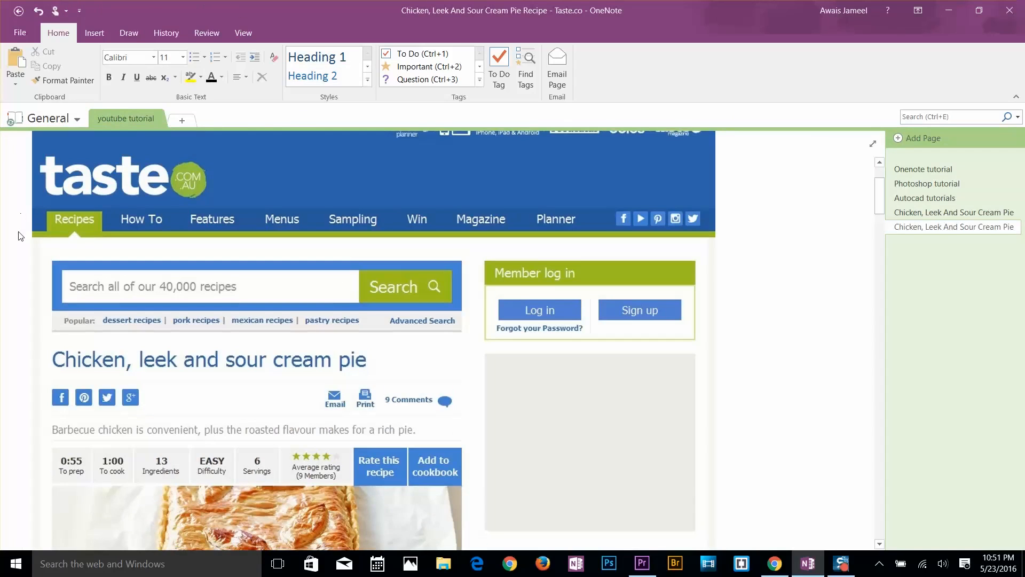
pyautogui.click(95, 33)
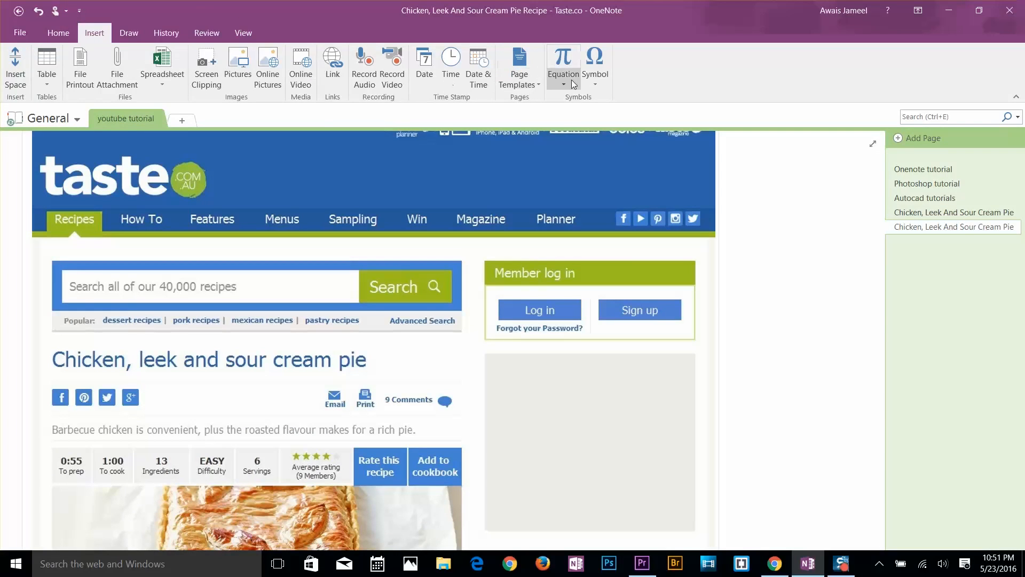
pyautogui.click(127, 33)
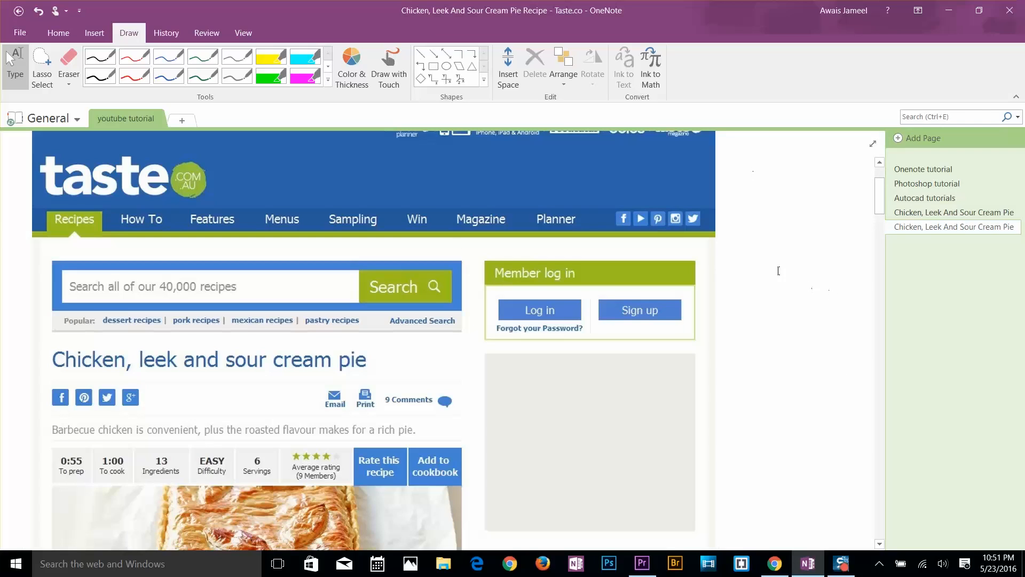
# Switch to OneNote Online in Chrome, open the YouTube notebook and browse to the Wordpress 2016 Themse page
pyautogui.click(775, 563)
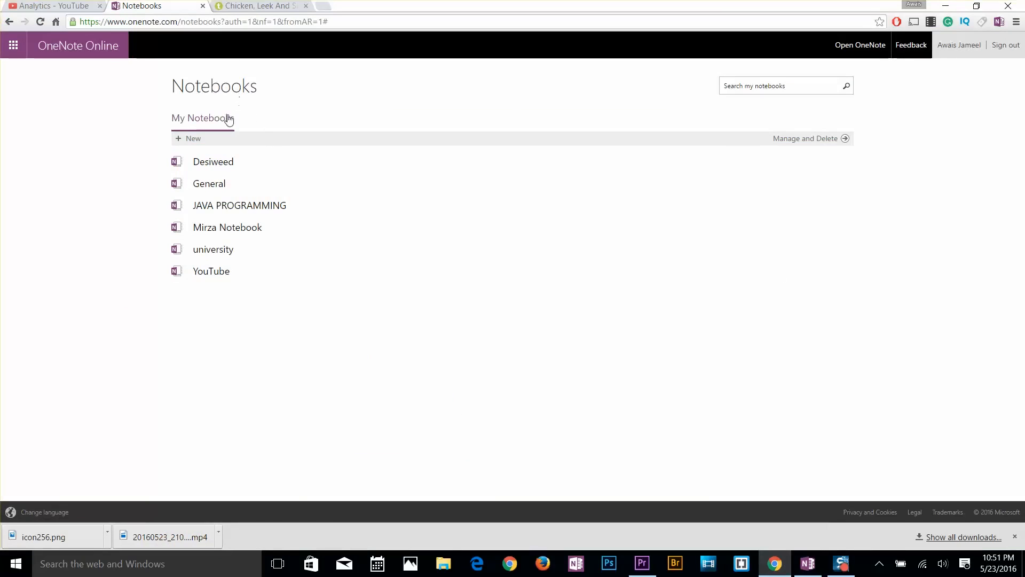
pyautogui.click(208, 275)
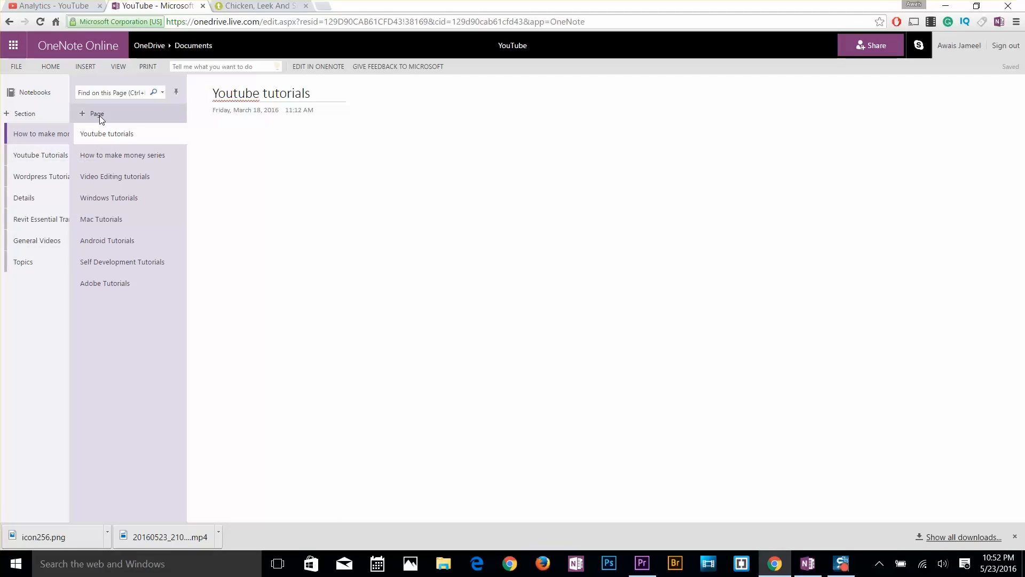
pyautogui.click(110, 92)
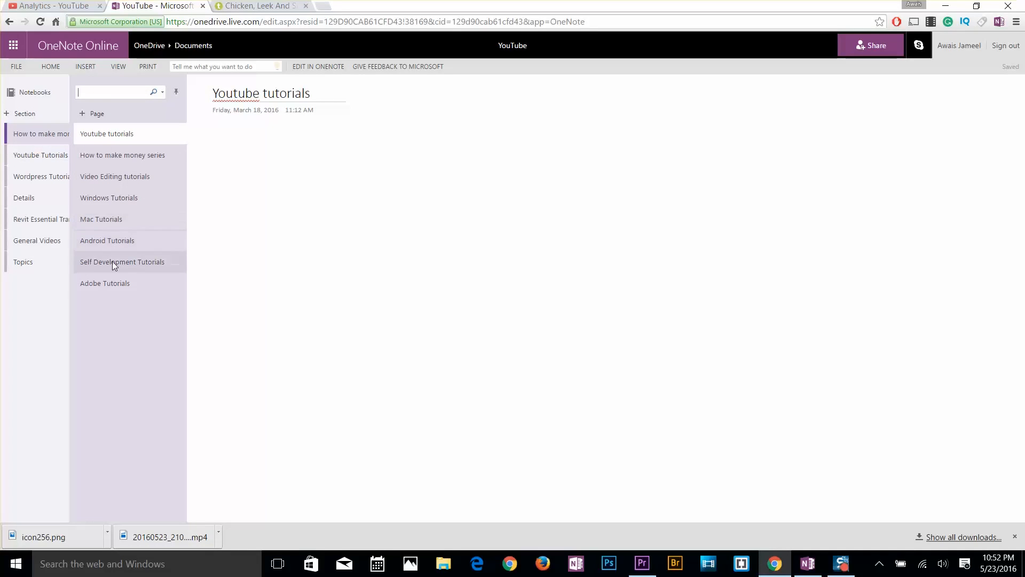
pyautogui.click(117, 284)
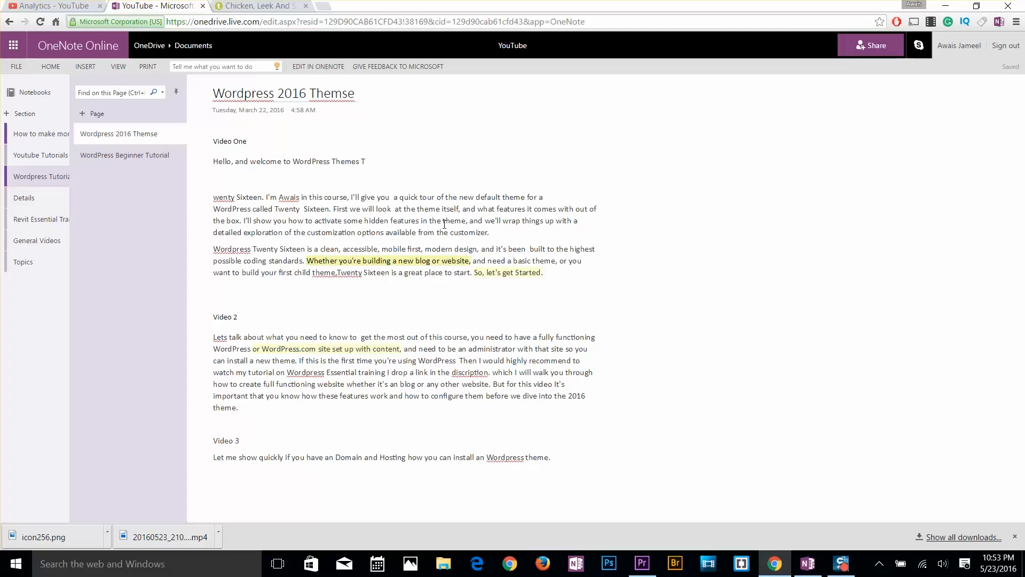
# Search the Wordpress 2016 Themse page for "customizer"
pyautogui.click(118, 94)
pyautogui.write('customizer')
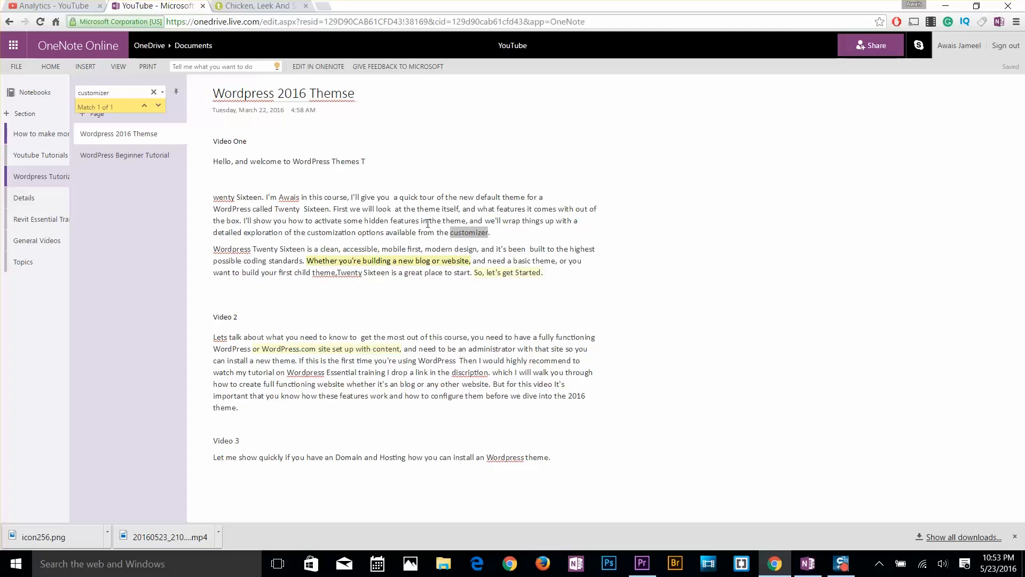
# Look over OneNote Online's home, insert and view commands, then show the list of other Microsoft online apps
pyautogui.click(55, 65)
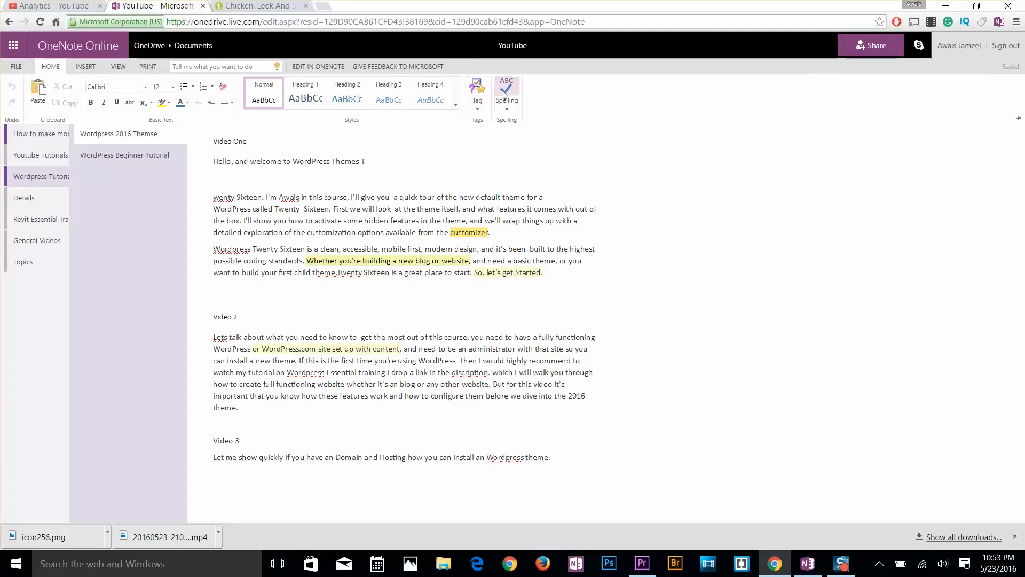
pyautogui.click(80, 66)
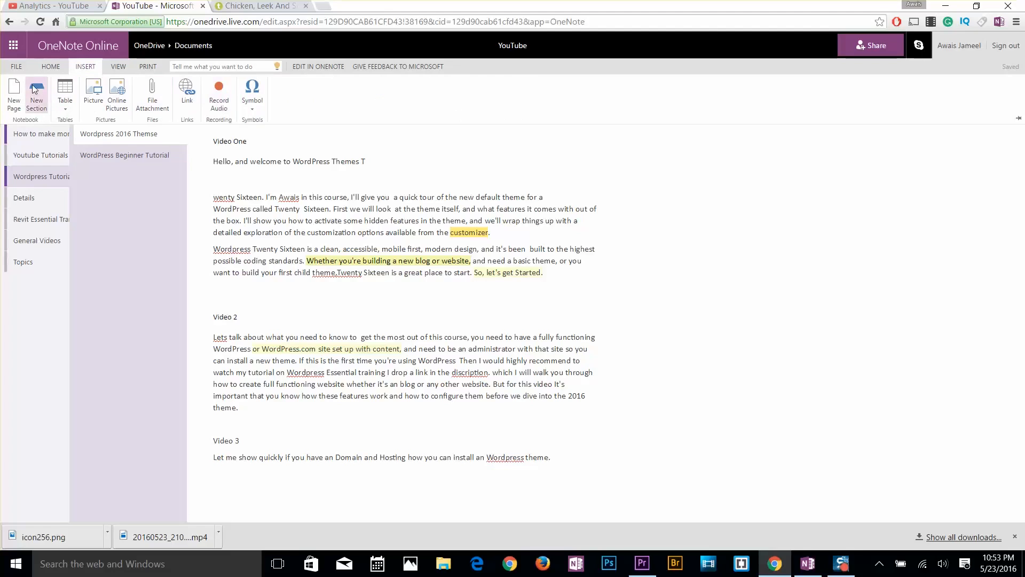
pyautogui.click(118, 67)
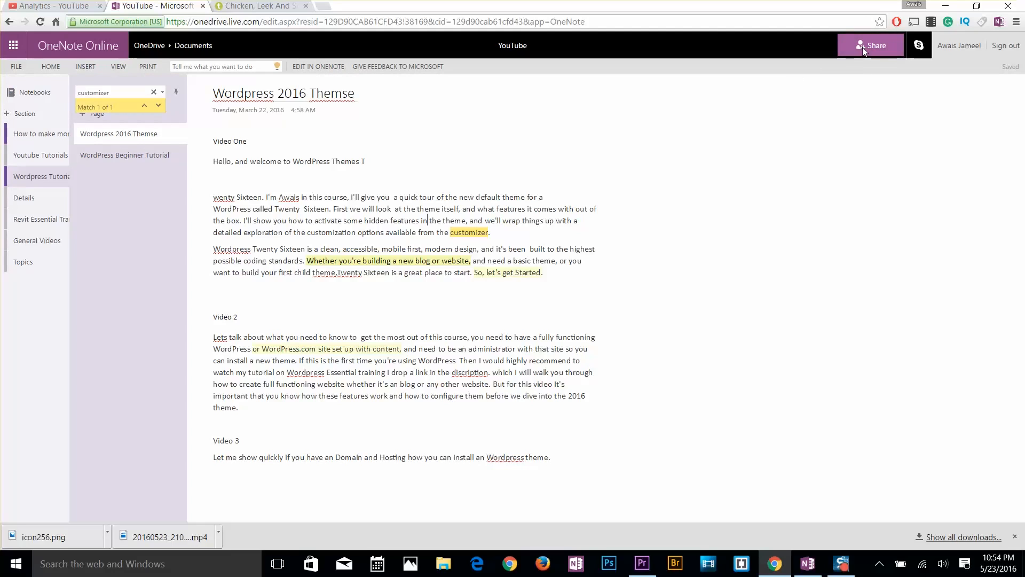
pyautogui.click(286, 97)
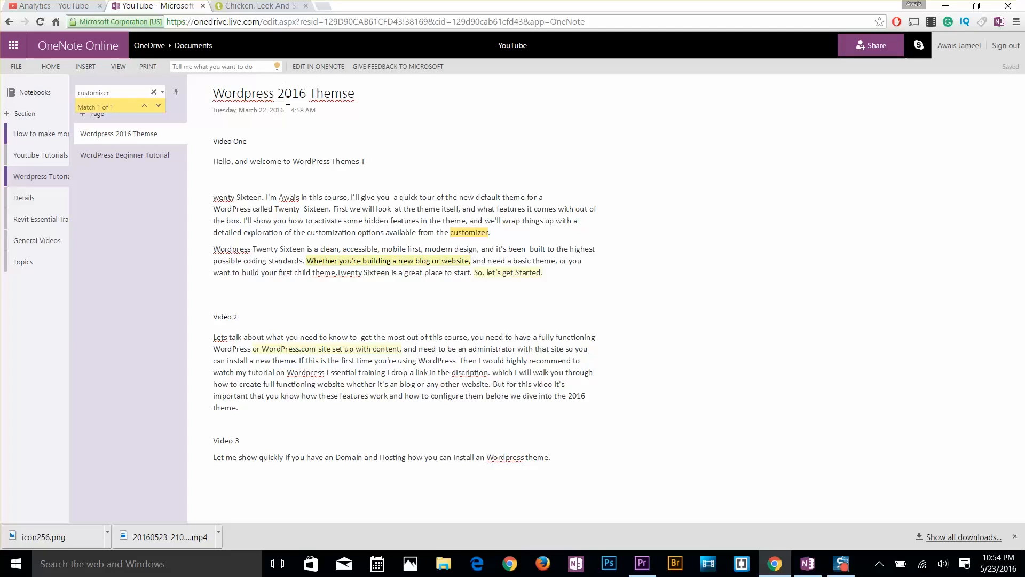
pyautogui.click(14, 47)
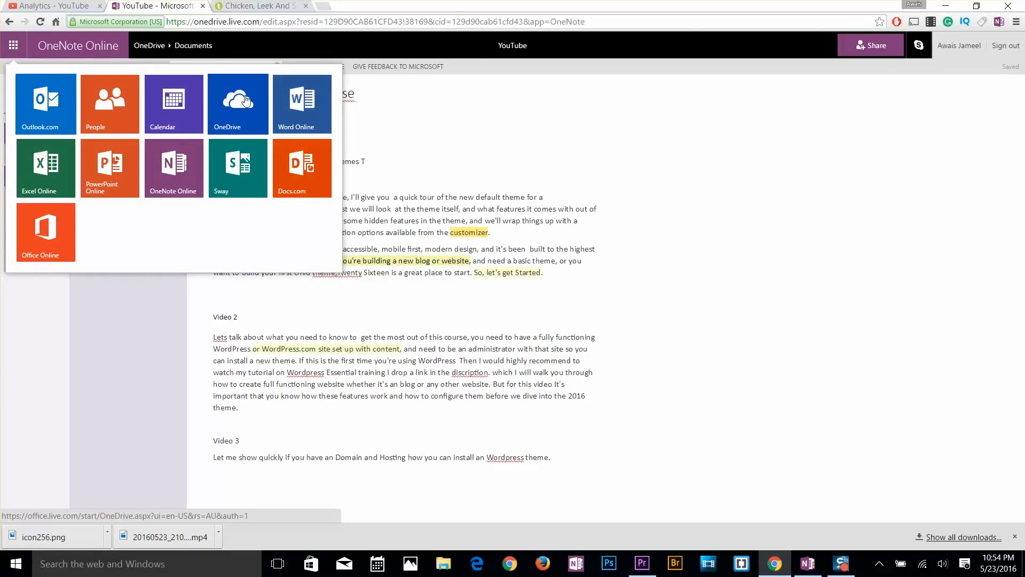
# Open OneDrive's Documents folder to look over the notebooks stored there and the list of Microsoft apps, and close OneDrive
pyautogui.click(238, 116)
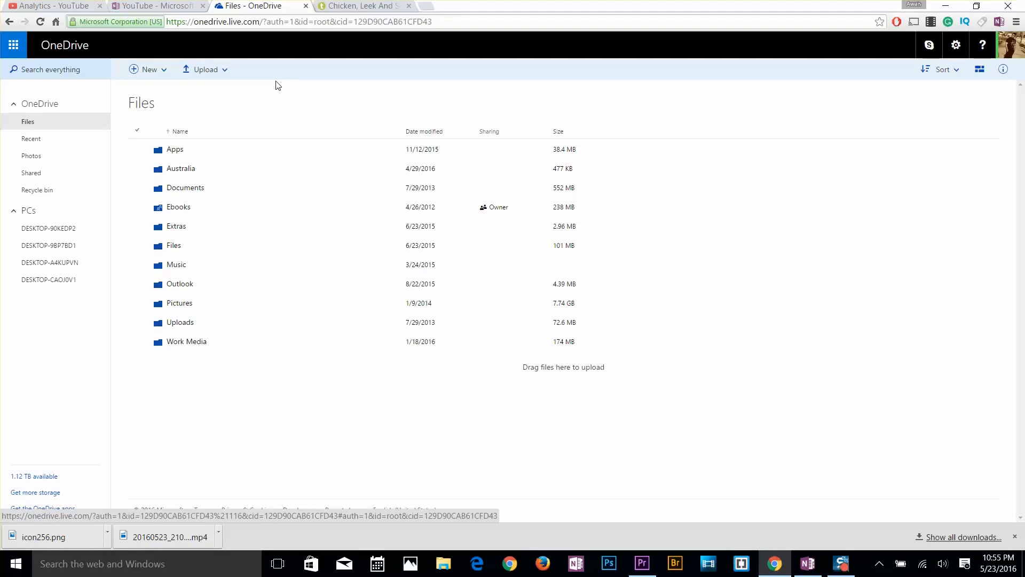
pyautogui.click(190, 192)
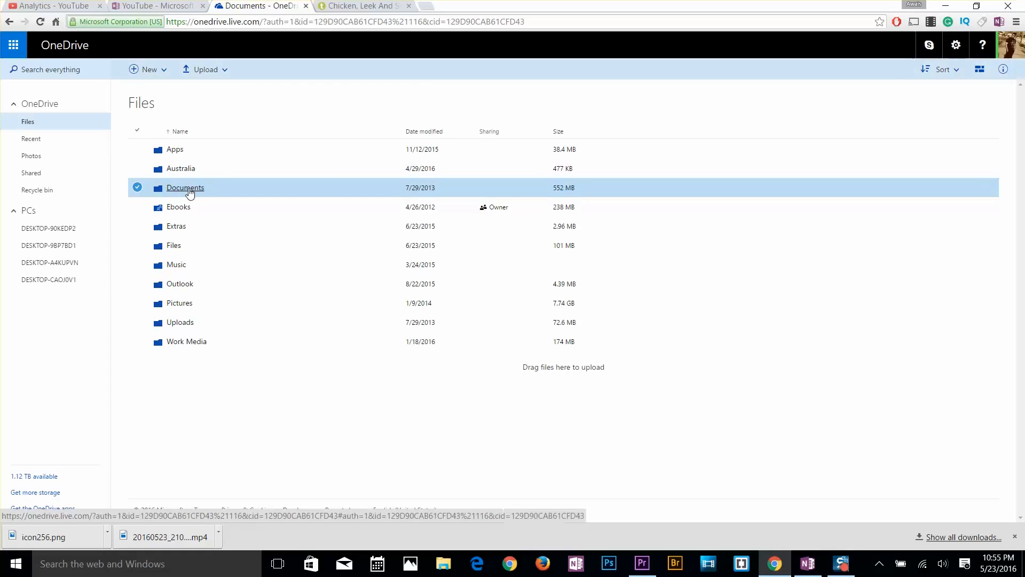
pyautogui.scroll(-2, 538, 276)
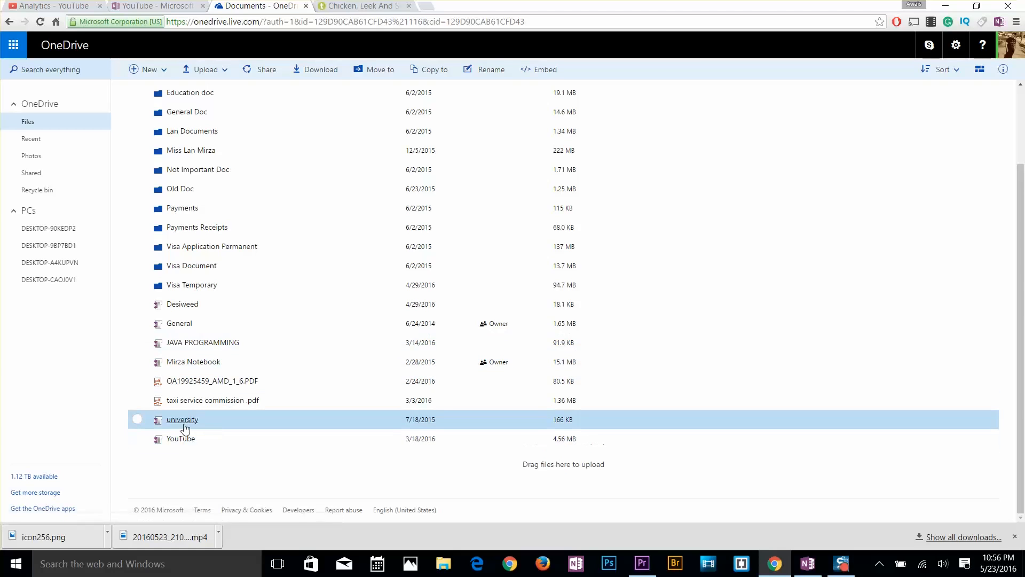
pyautogui.click(13, 46)
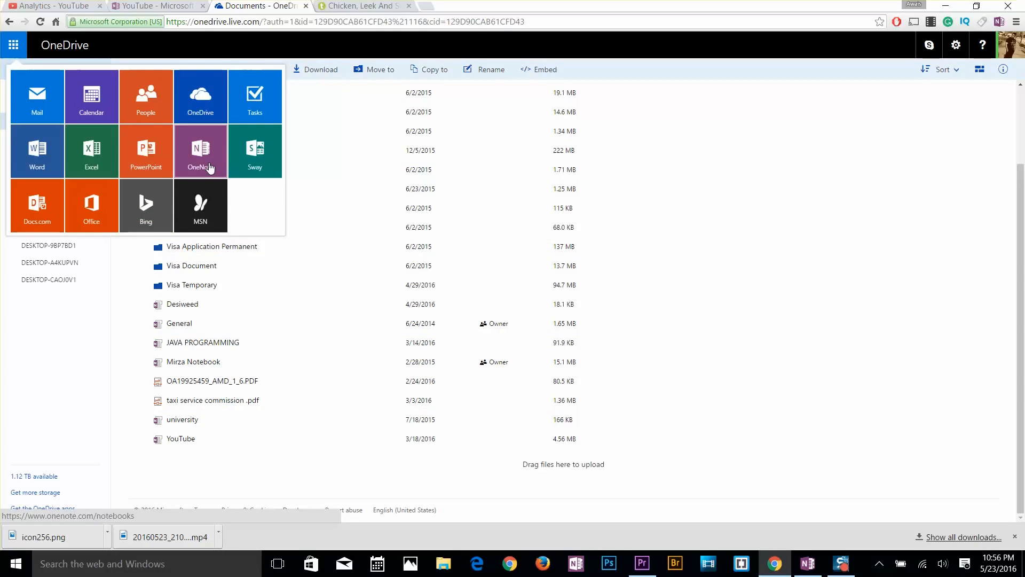
pyautogui.click(305, 6)
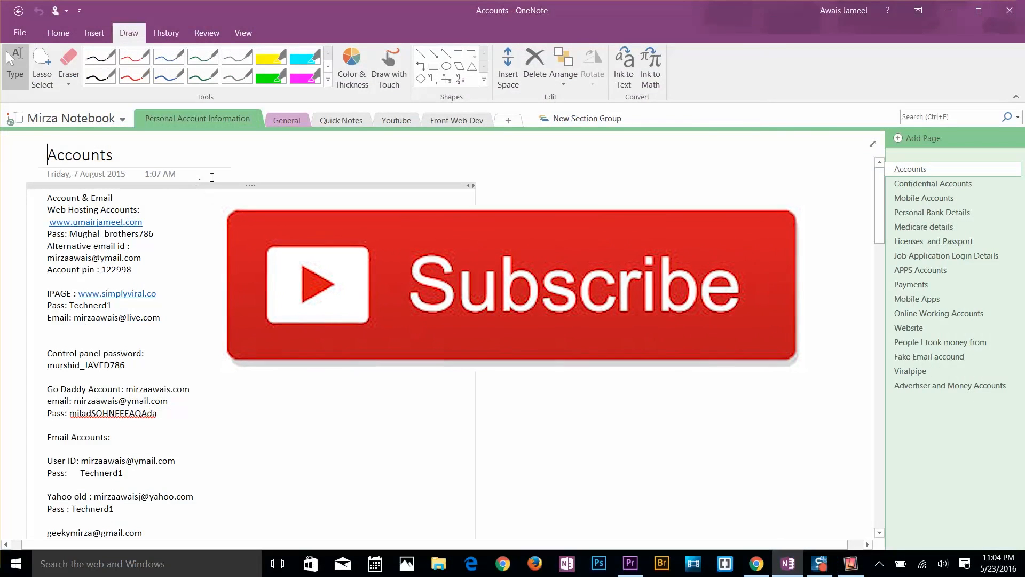
# In desktop OneNote, view the list of notebooks and open the current notebook's Youtube section
pyautogui.click(81, 120)
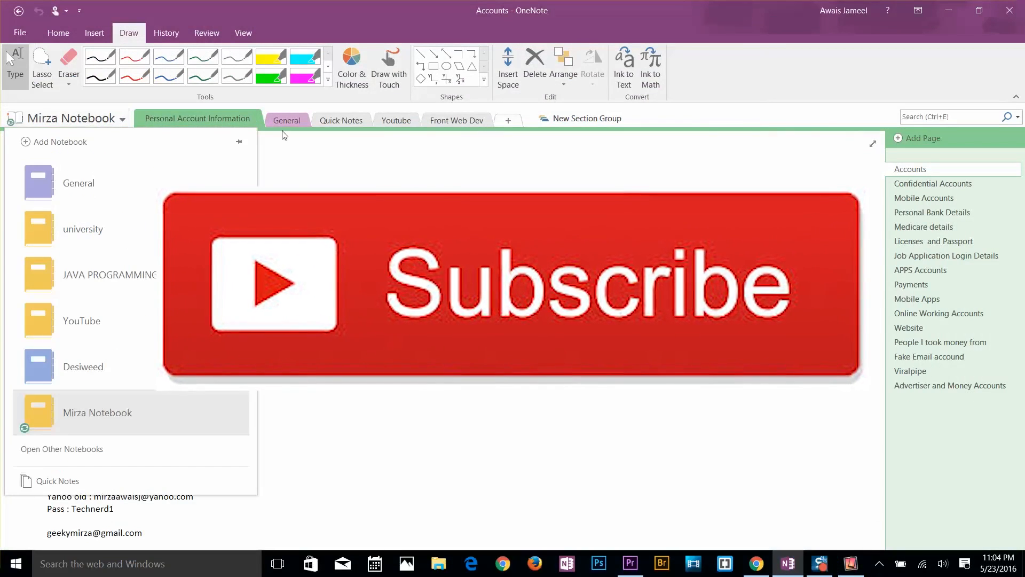
pyautogui.click(459, 121)
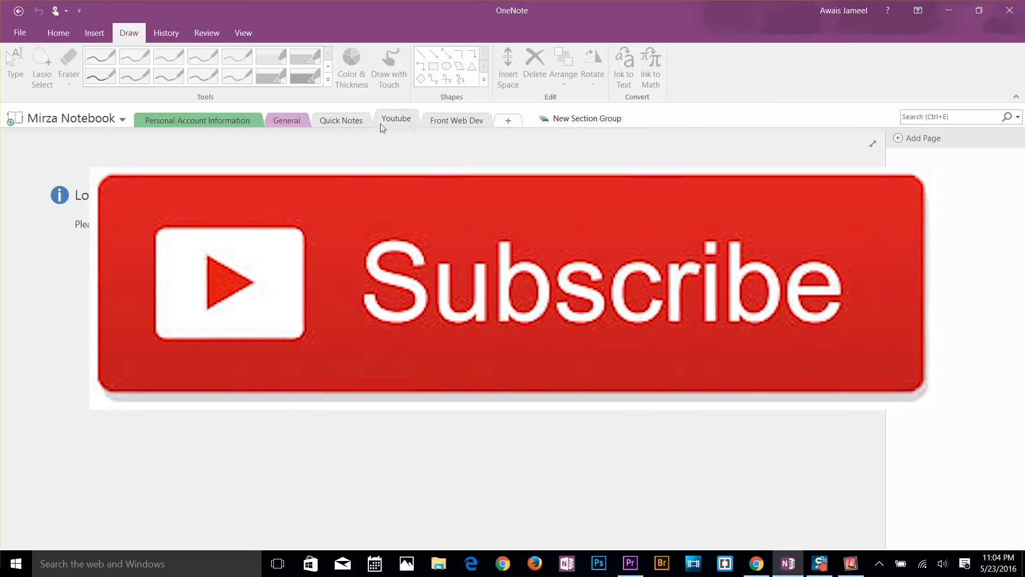